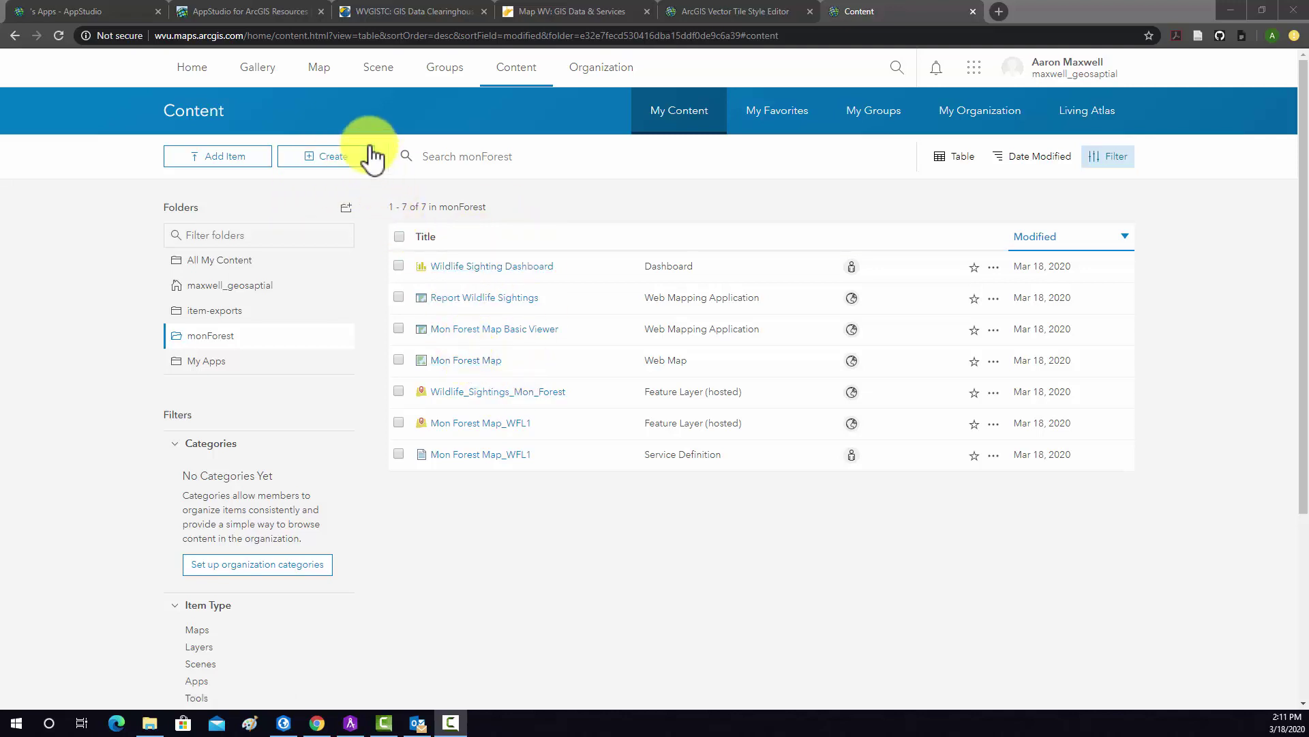
# Step: Start a new 2D Web AppBuilder app titled "Wildlife Sightings Web AppBuilder"
pyautogui.click(336, 171)
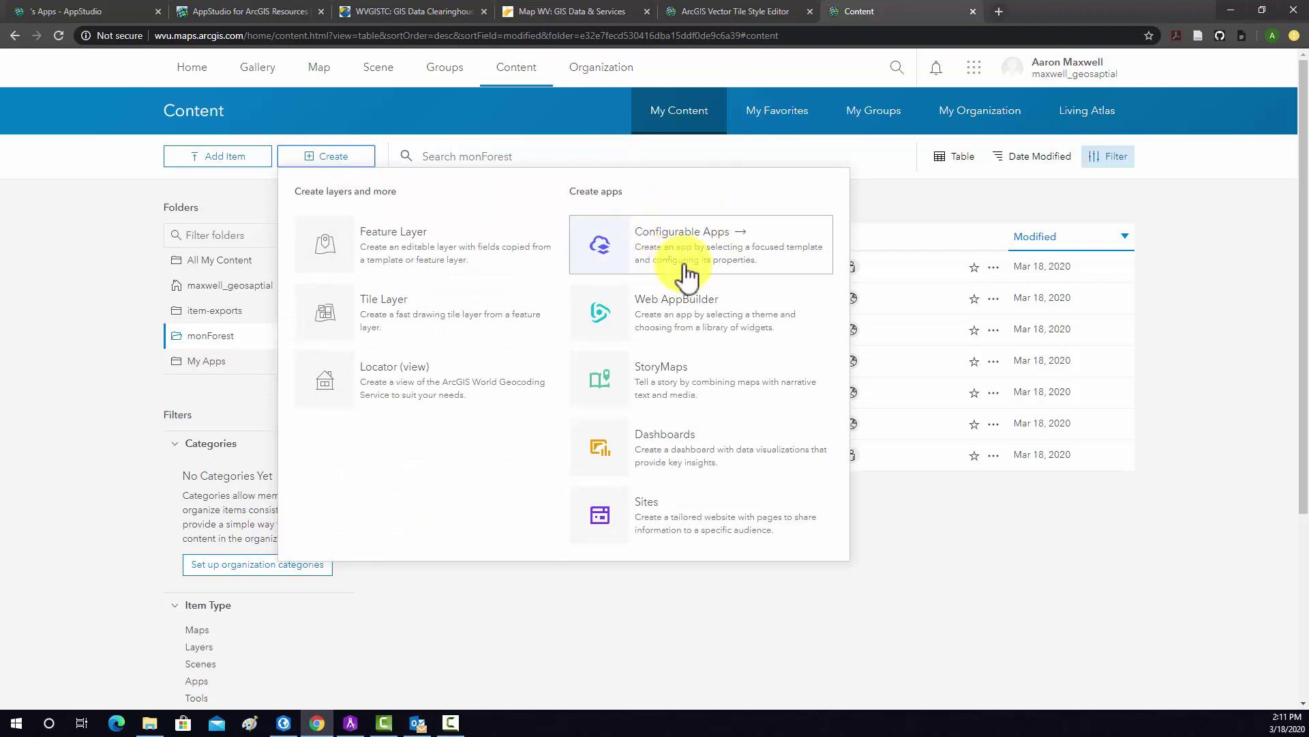
pyautogui.click(660, 318)
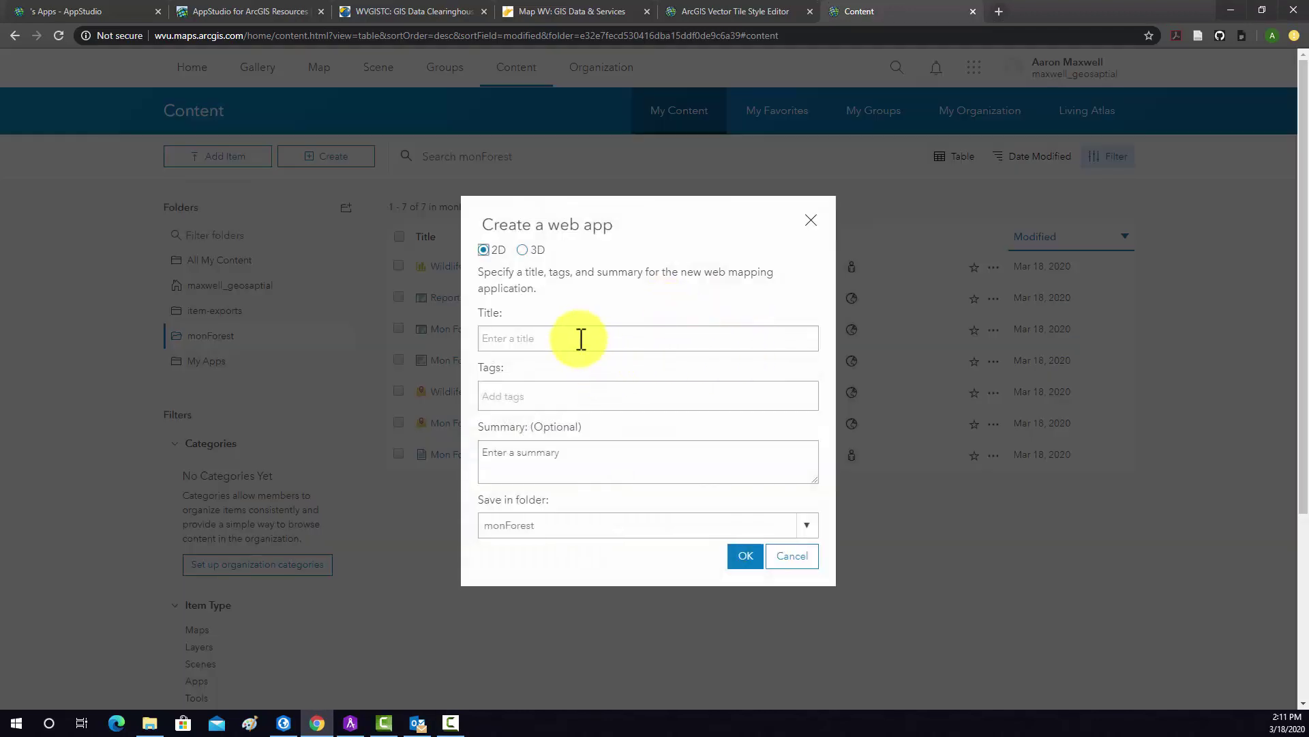
pyautogui.click(580, 339)
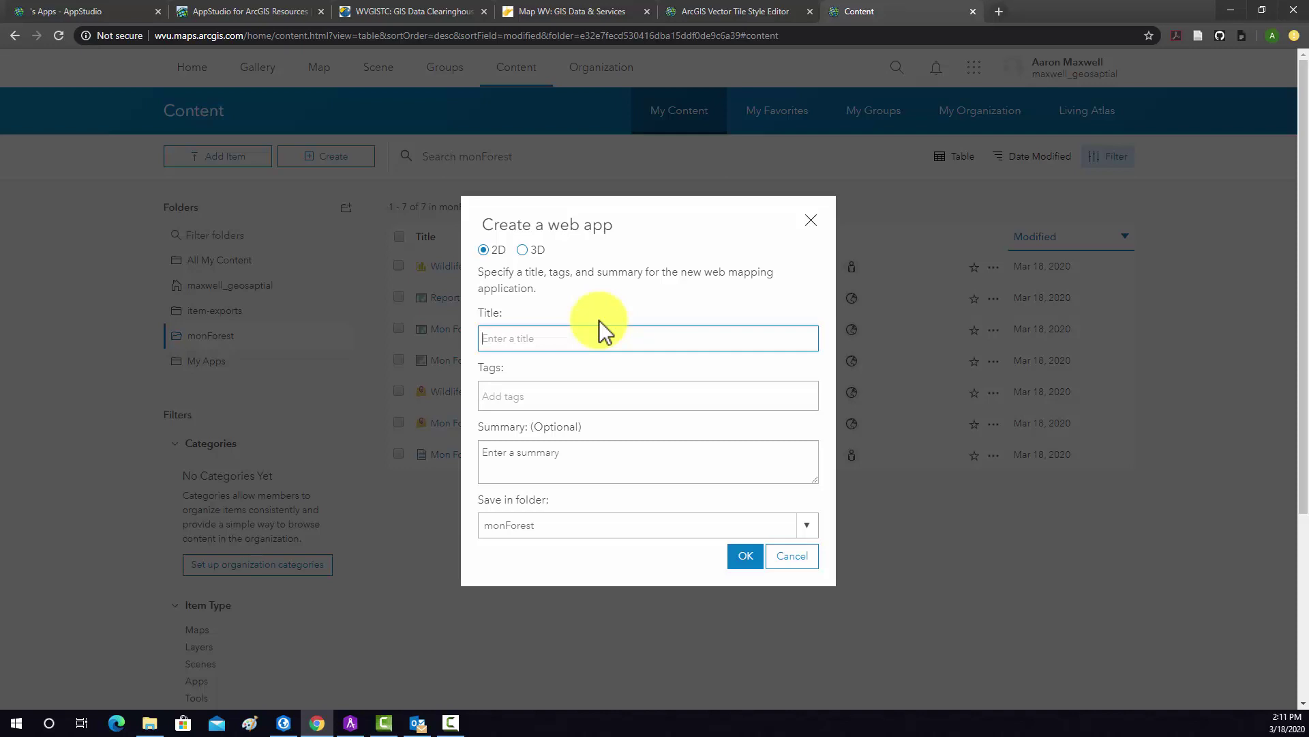
pyautogui.write('Wildlife G')
pyautogui.press('BackSpace')
pyautogui.write('Sightings')
pyautogui.press('BackSpace')
pyautogui.press('BackSpace')
pyautogui.write('s Web')
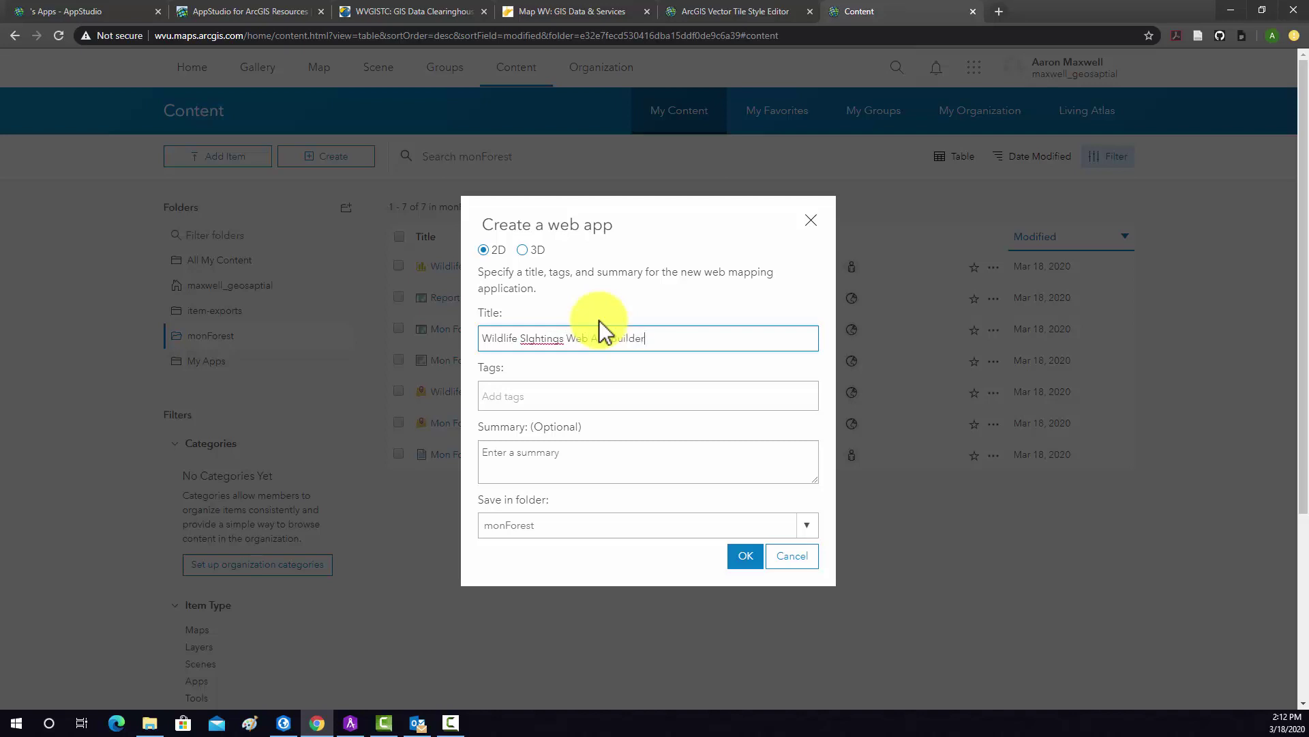
pyautogui.write(' AppBuilder')
pyautogui.click(523, 339)
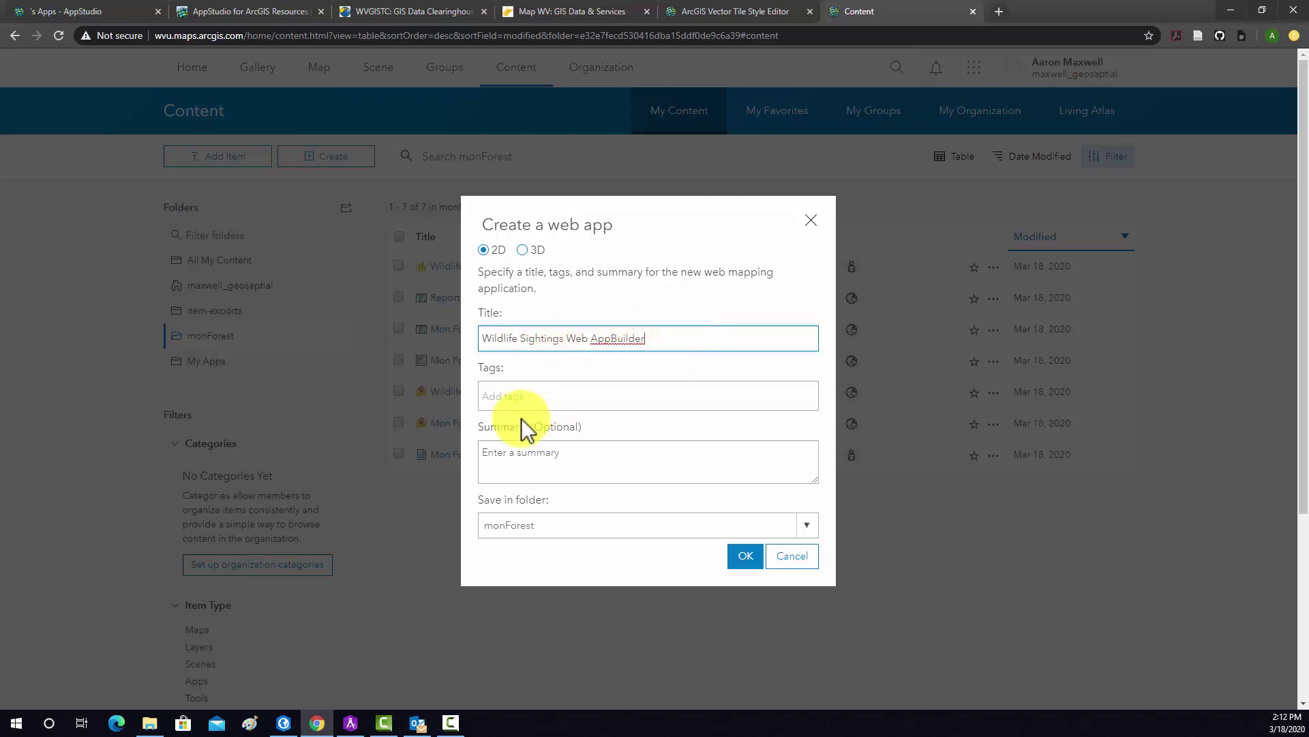
# Step: Add the existing tags WVAGP and Mon Forest to the new web app
pyautogui.click(521, 399)
pyautogui.write('W')
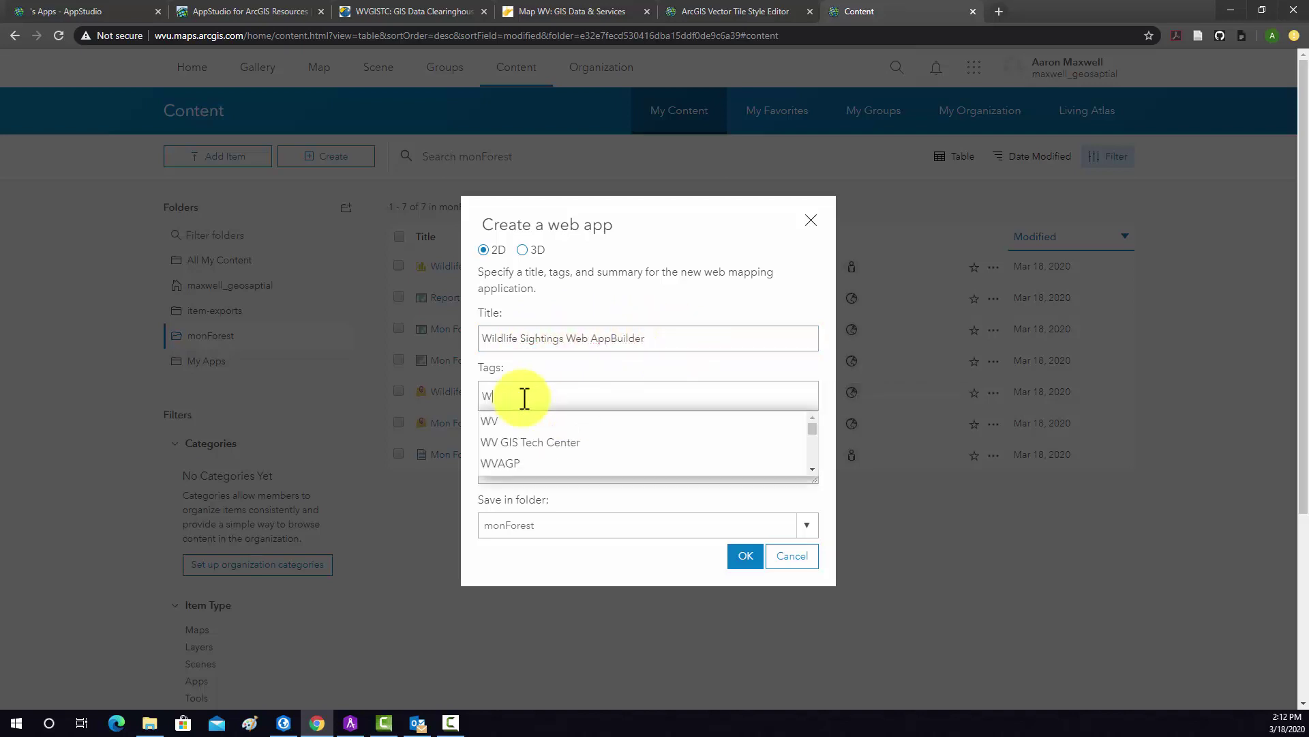
pyautogui.write('VA')
pyautogui.click(497, 423)
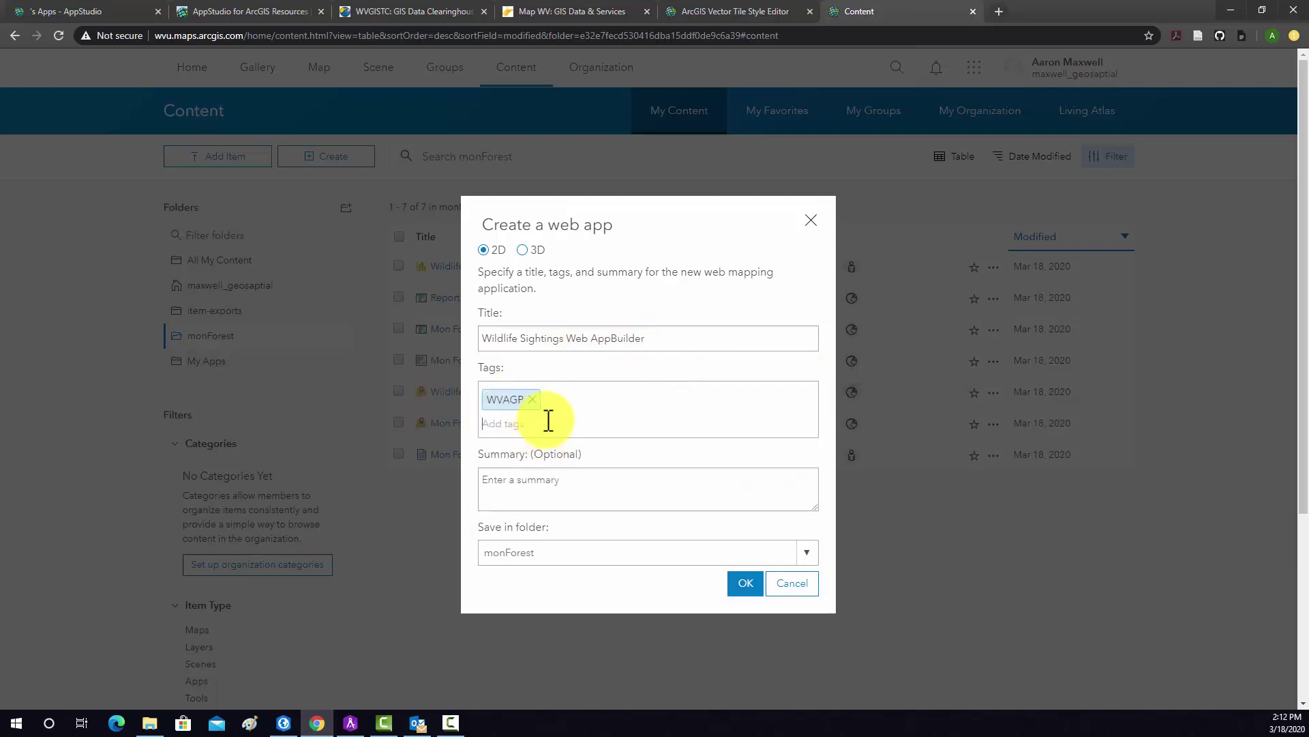
pyautogui.write('Mon FOrest')
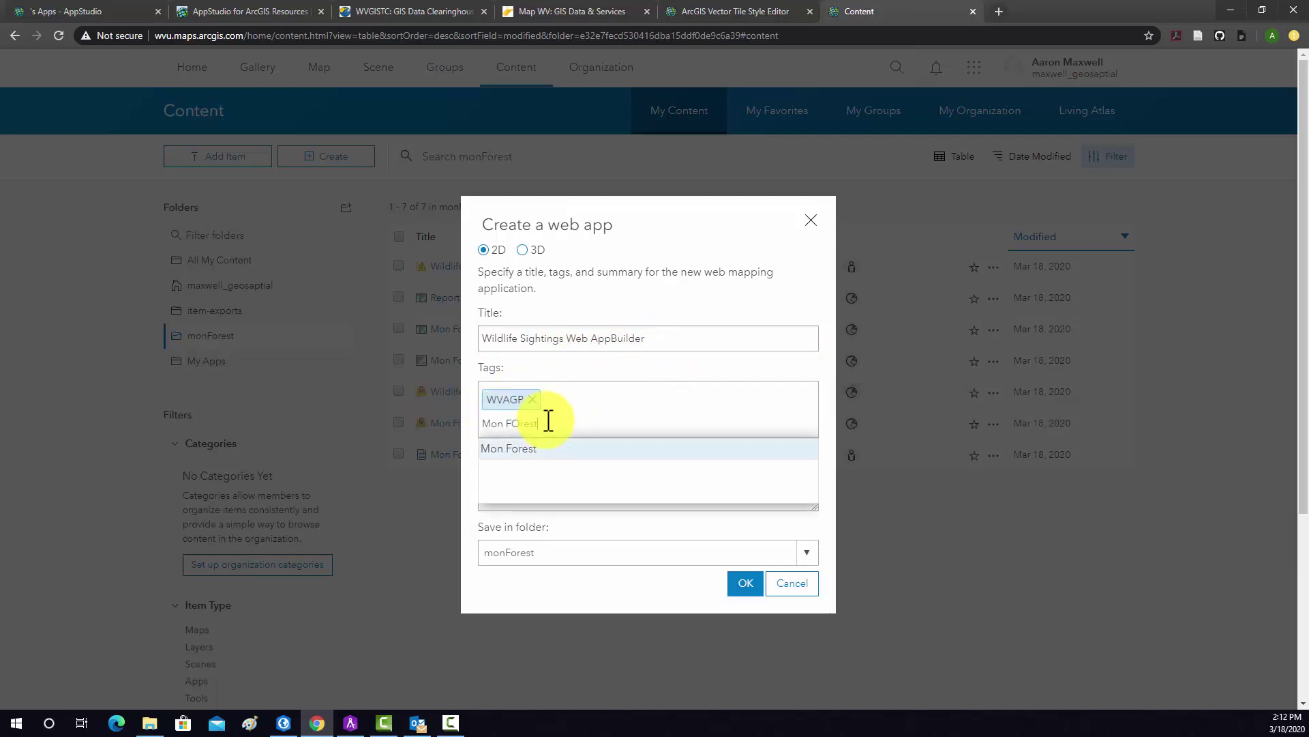
pyautogui.click(530, 449)
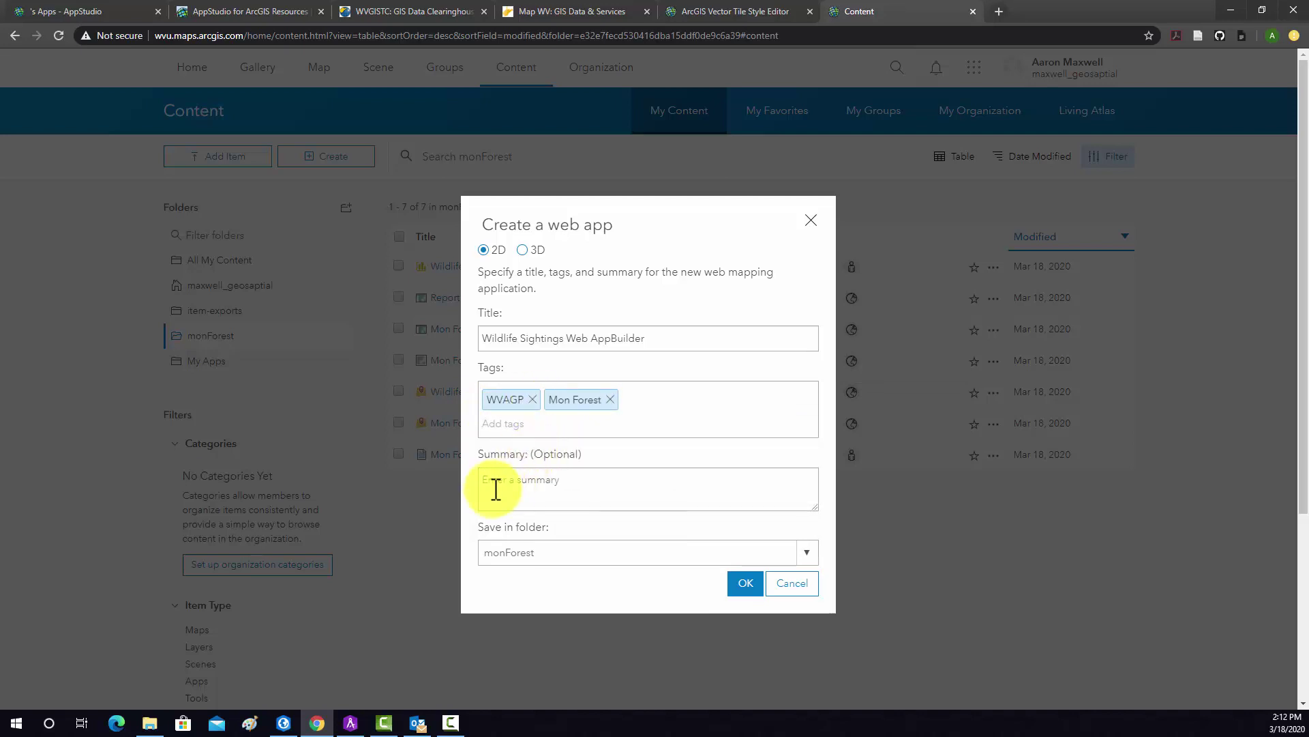
# Step: Enter the summary "Exmaple app from Web AppBuilder" and create the app in the monForest folder
pyautogui.click(523, 483)
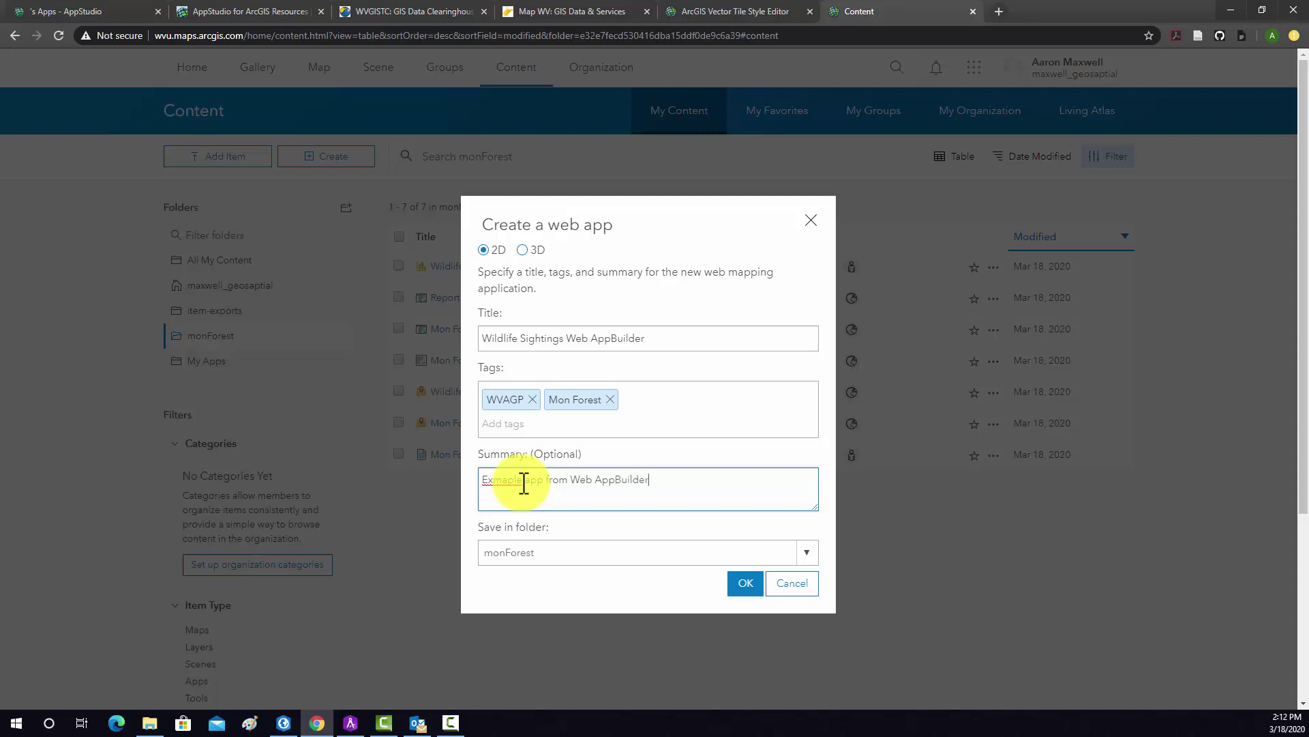
pyautogui.press('Tab')
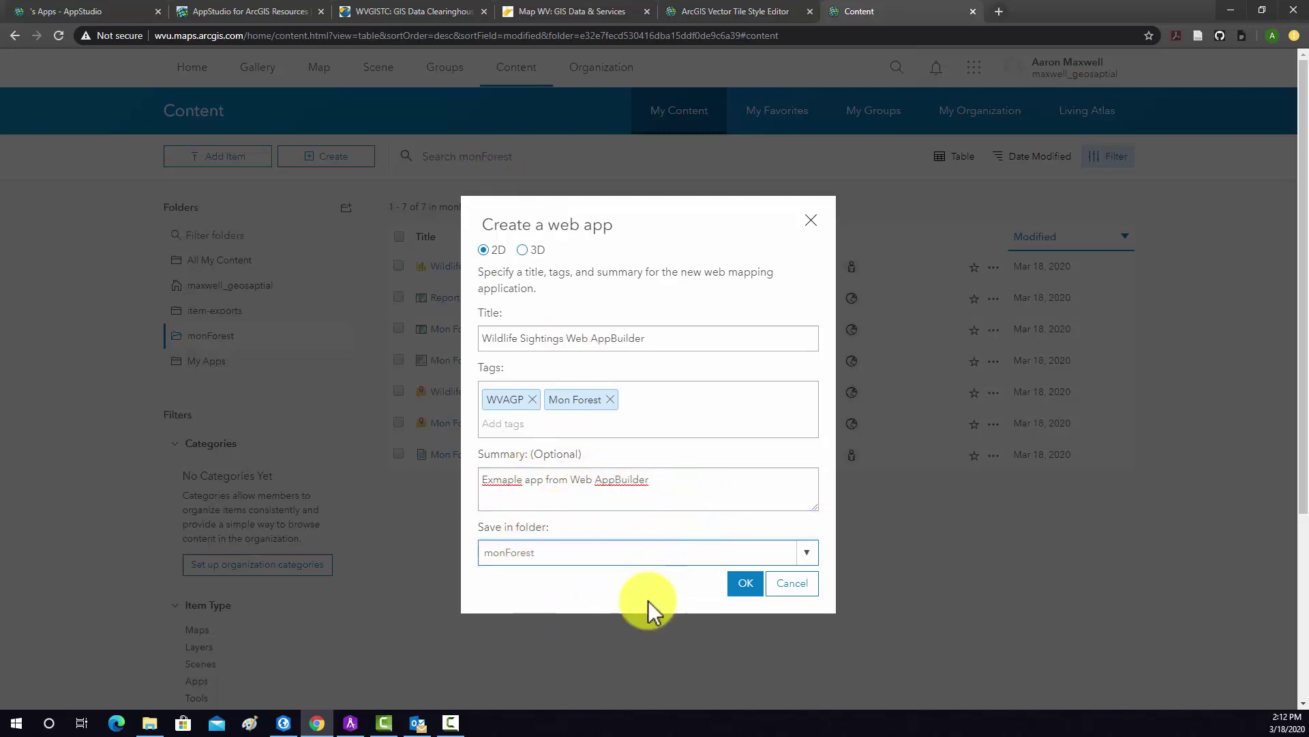
pyautogui.click(743, 585)
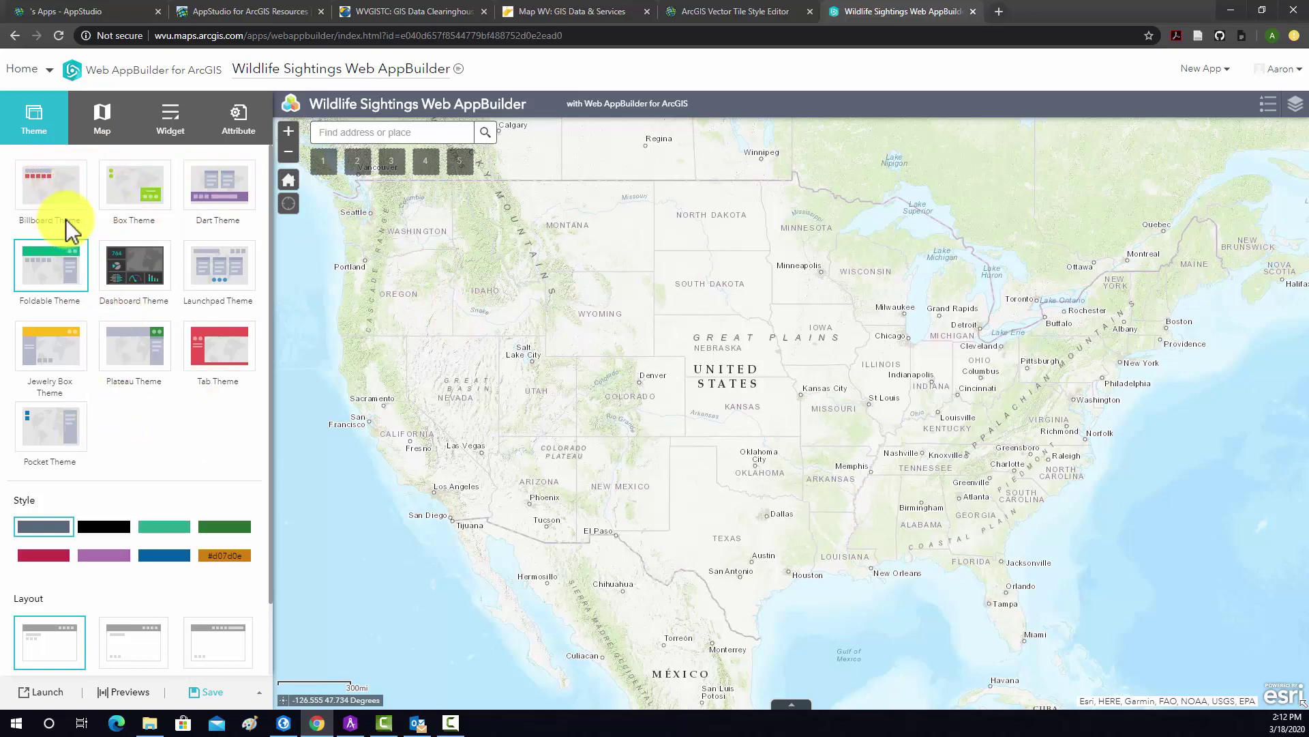
# Step: Preview the Box, Foldable, Dashboard, Launchpad, Jewelry Box, Plateau and Tab themes on the app
pyautogui.click(127, 187)
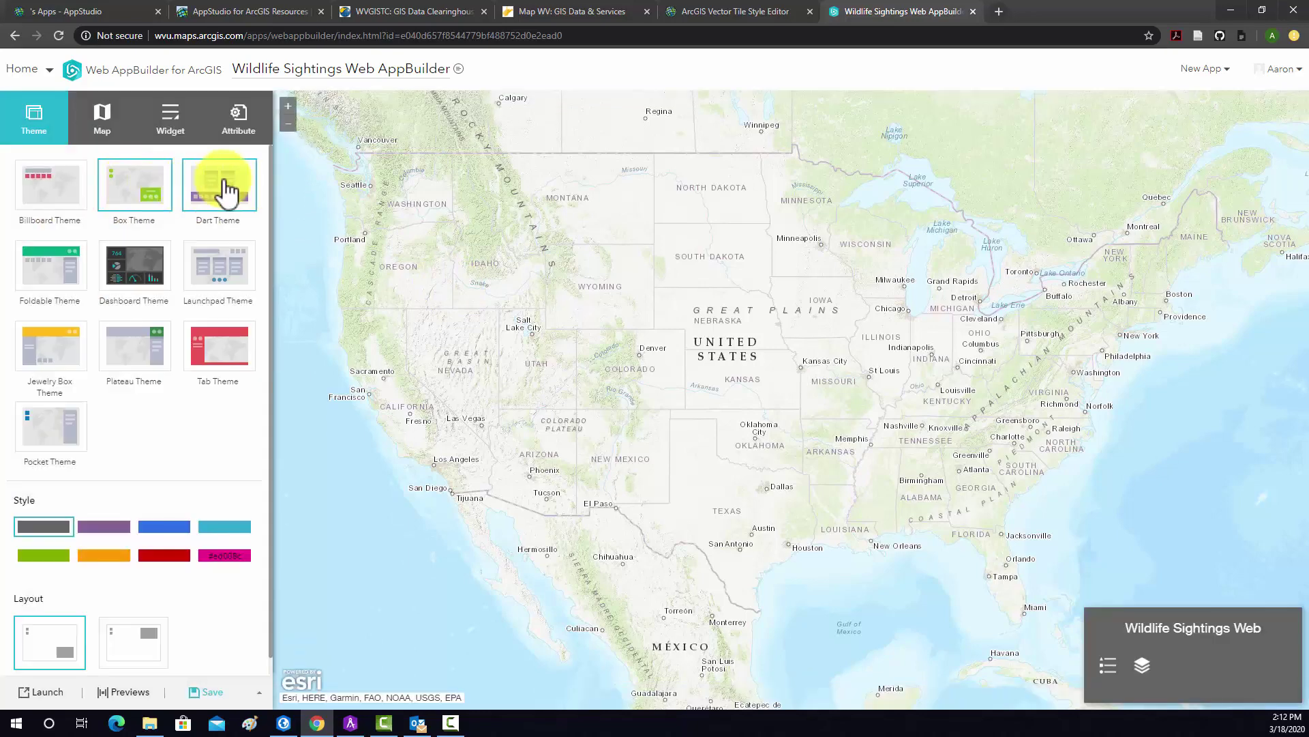
pyautogui.click(57, 273)
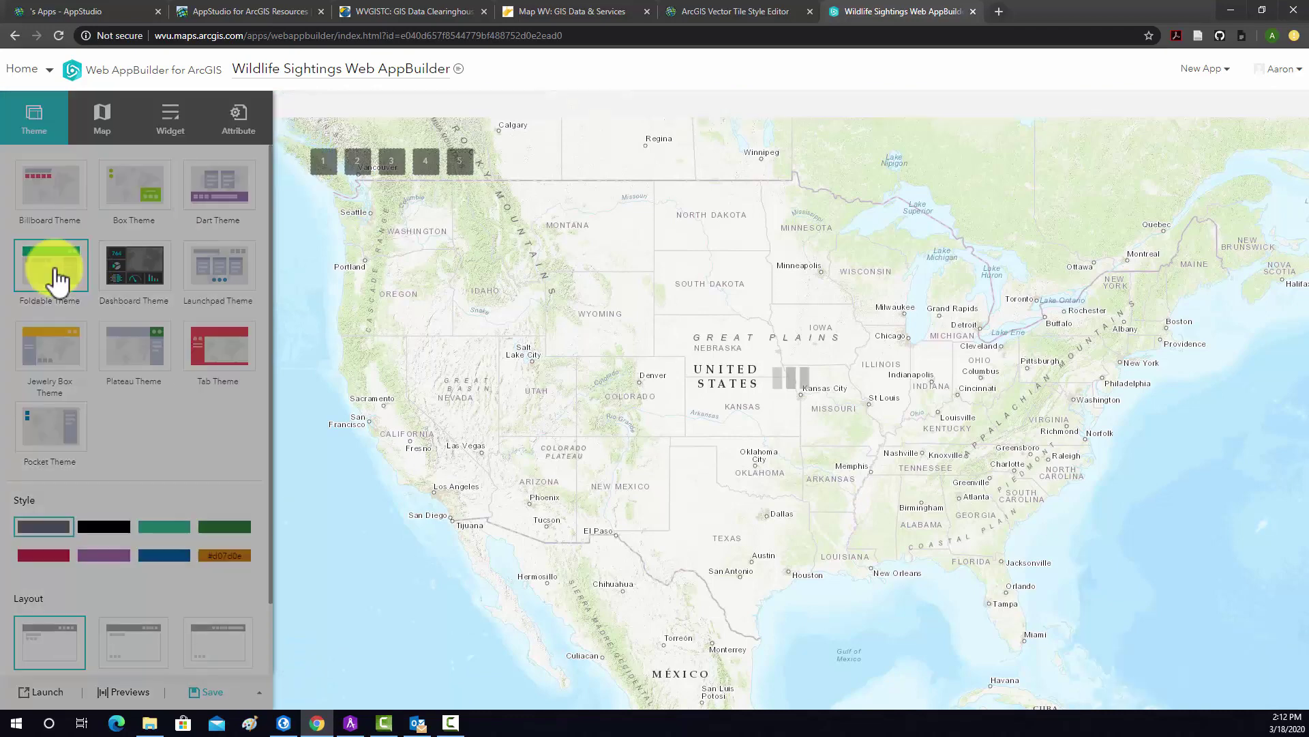
pyautogui.click(171, 284)
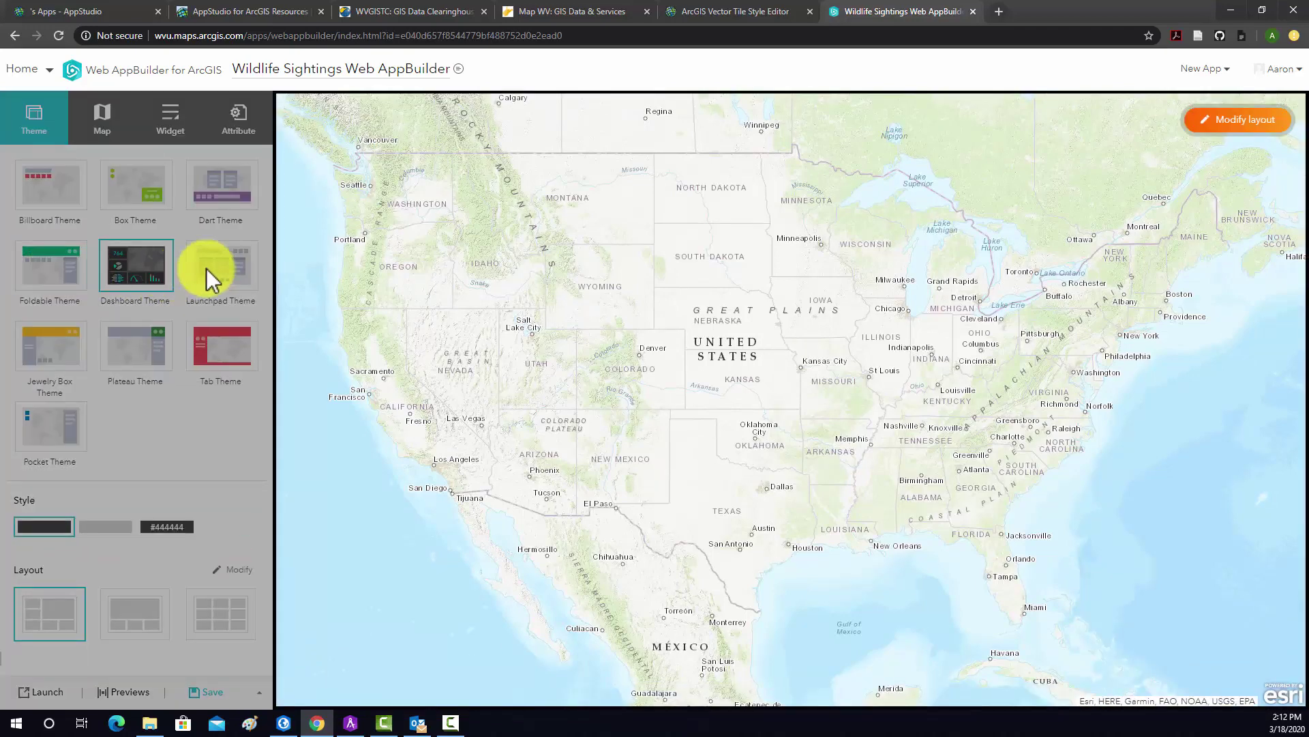
pyautogui.click(224, 272)
pyautogui.click(27, 355)
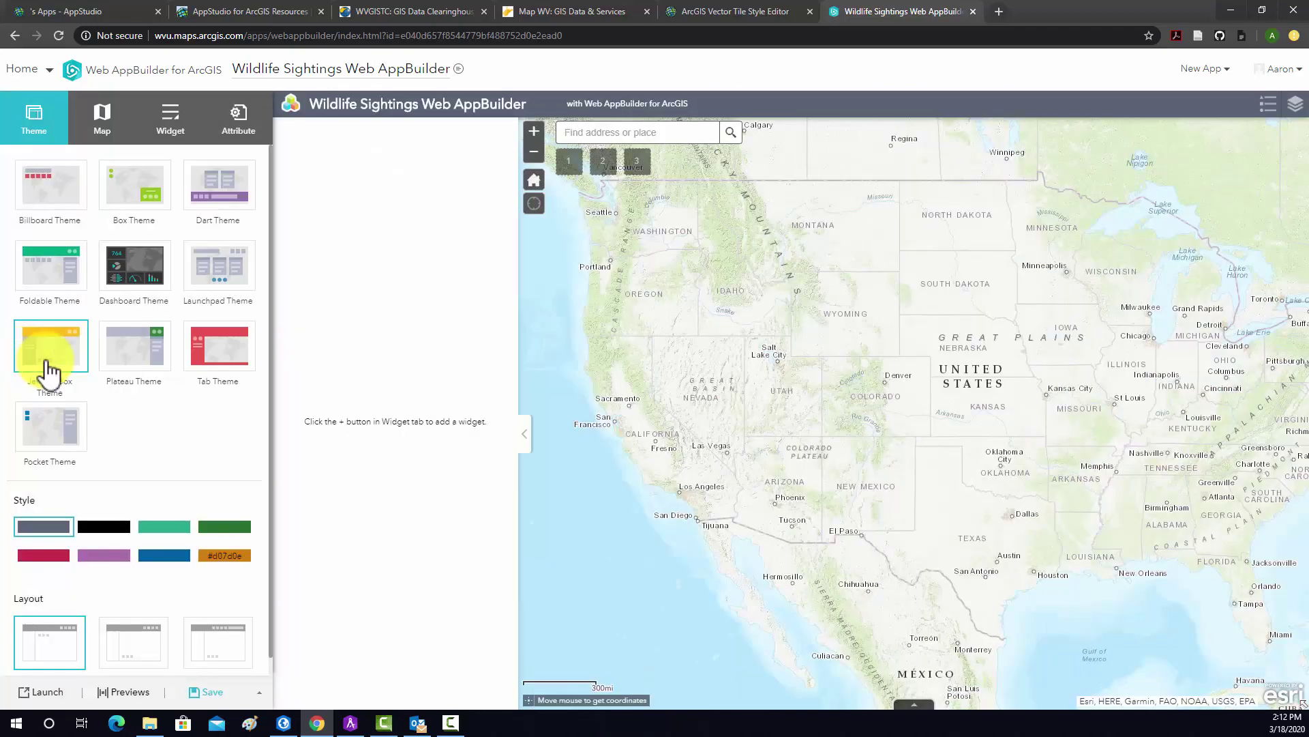
pyautogui.click(165, 359)
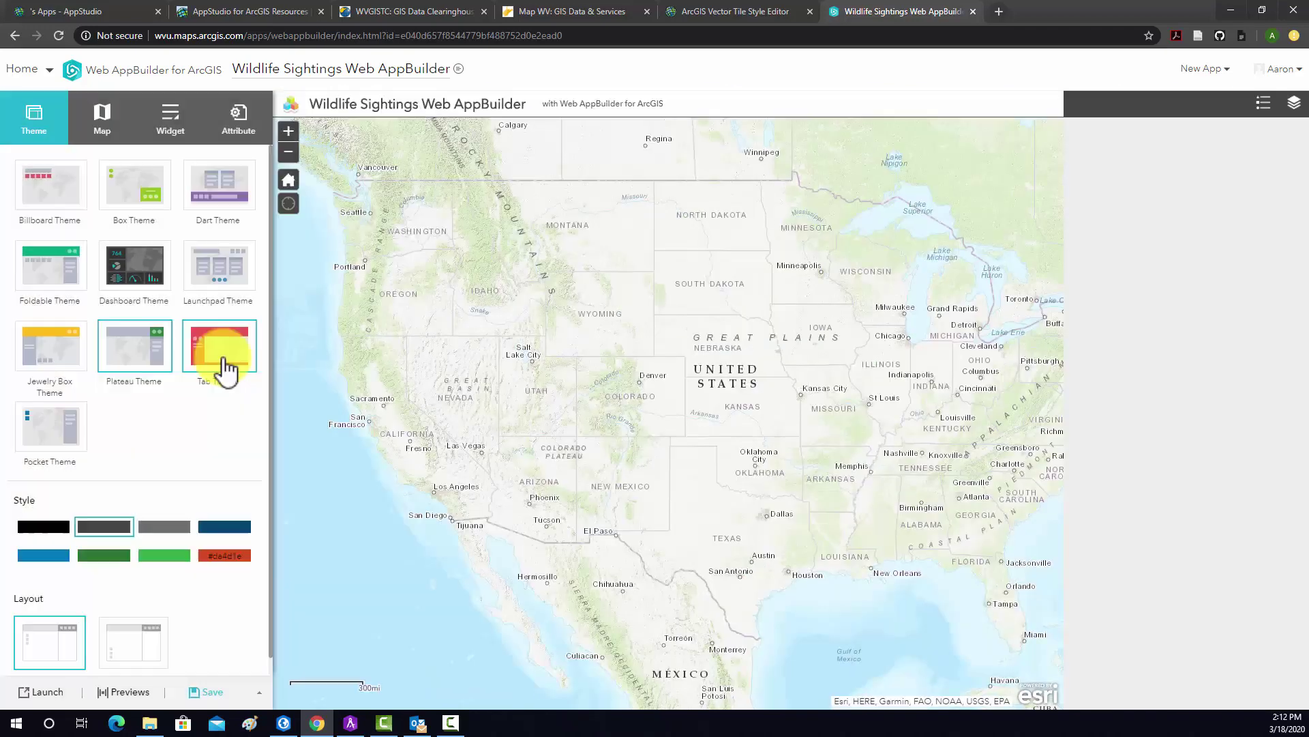
pyautogui.click(224, 356)
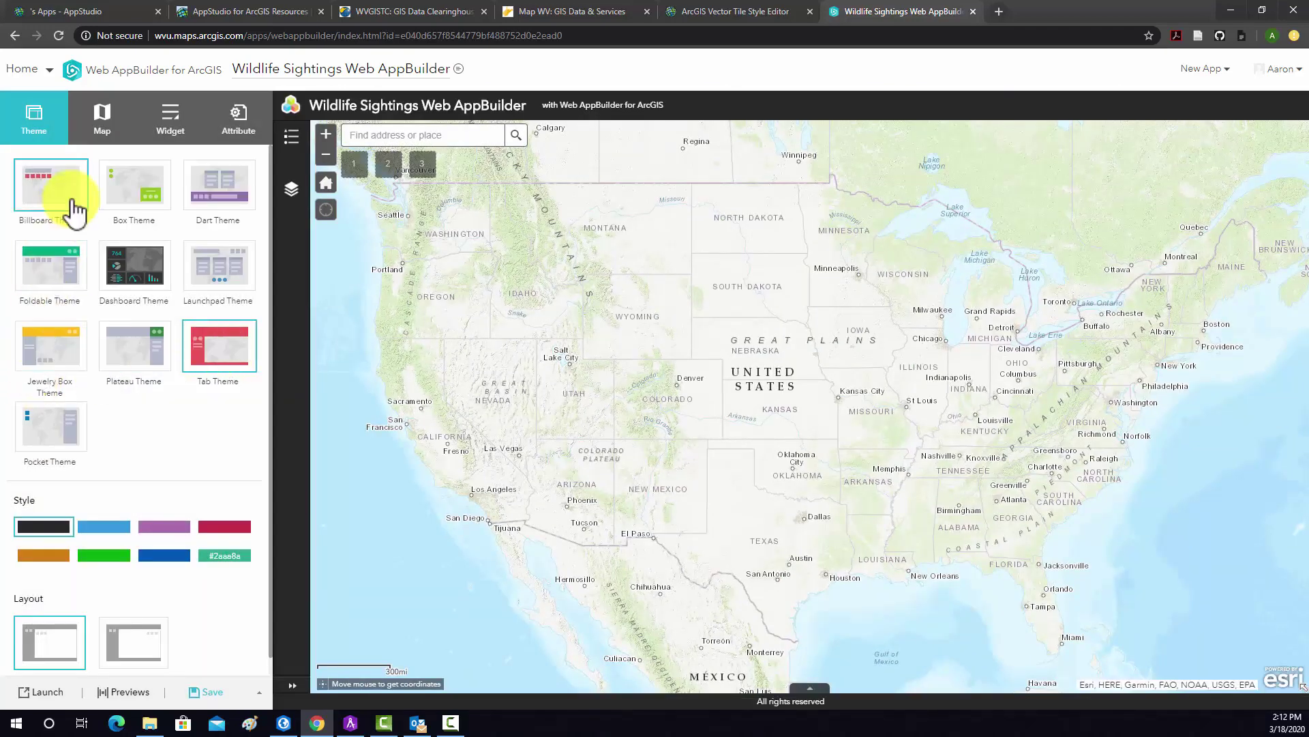
# Step: Apply the Billboard theme to the app, comparing it once more with the Box theme
pyautogui.click(49, 201)
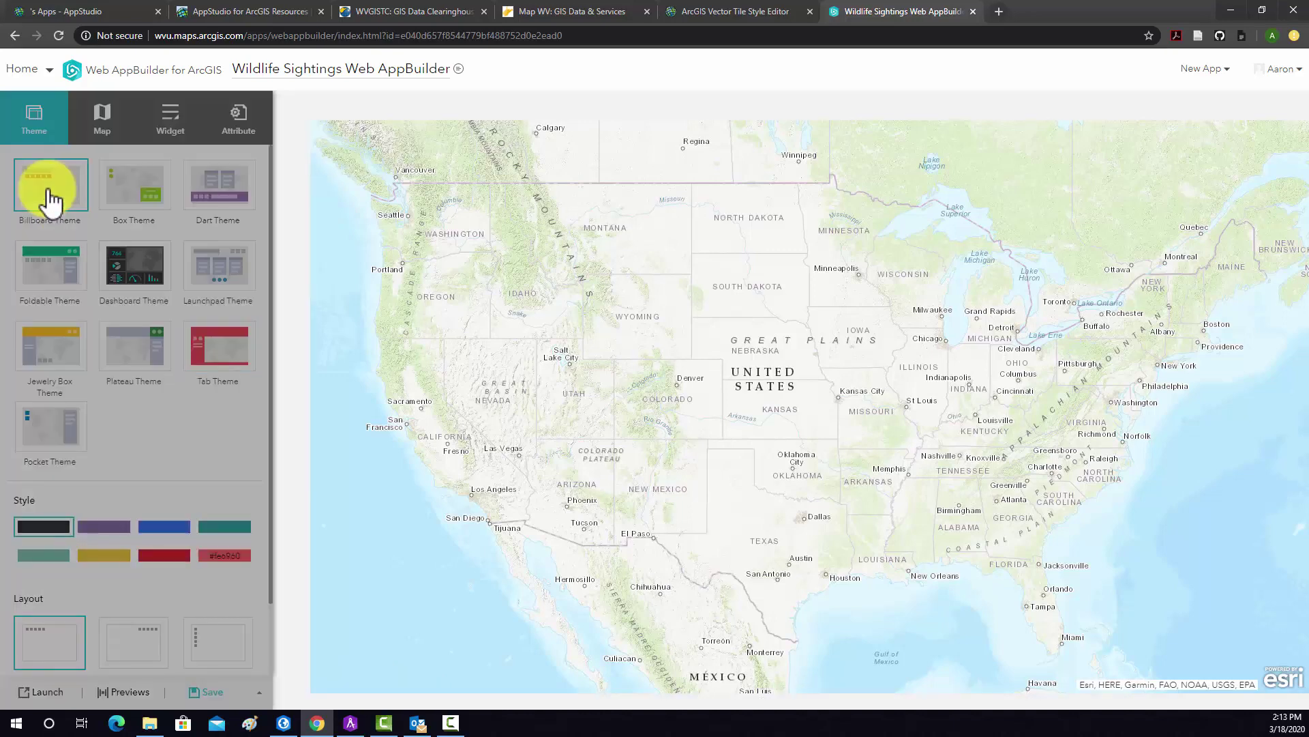
pyautogui.click(131, 200)
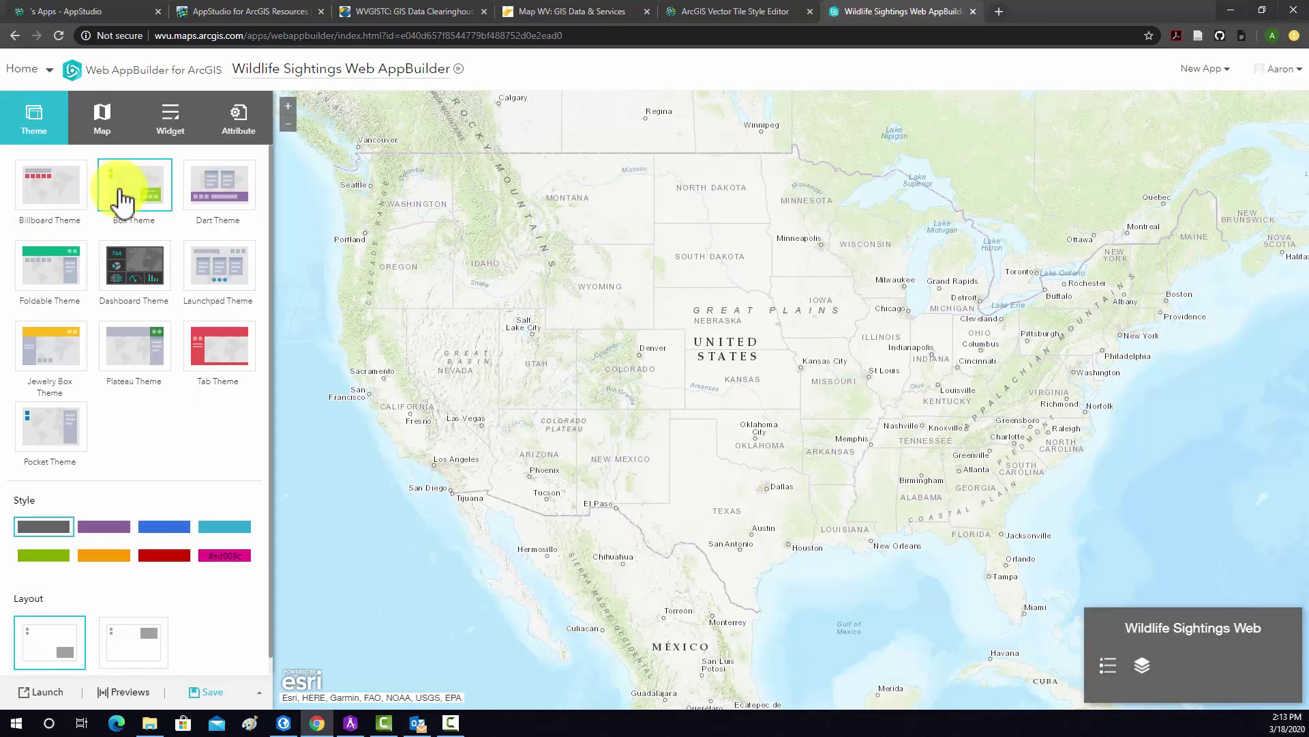
pyautogui.click(45, 195)
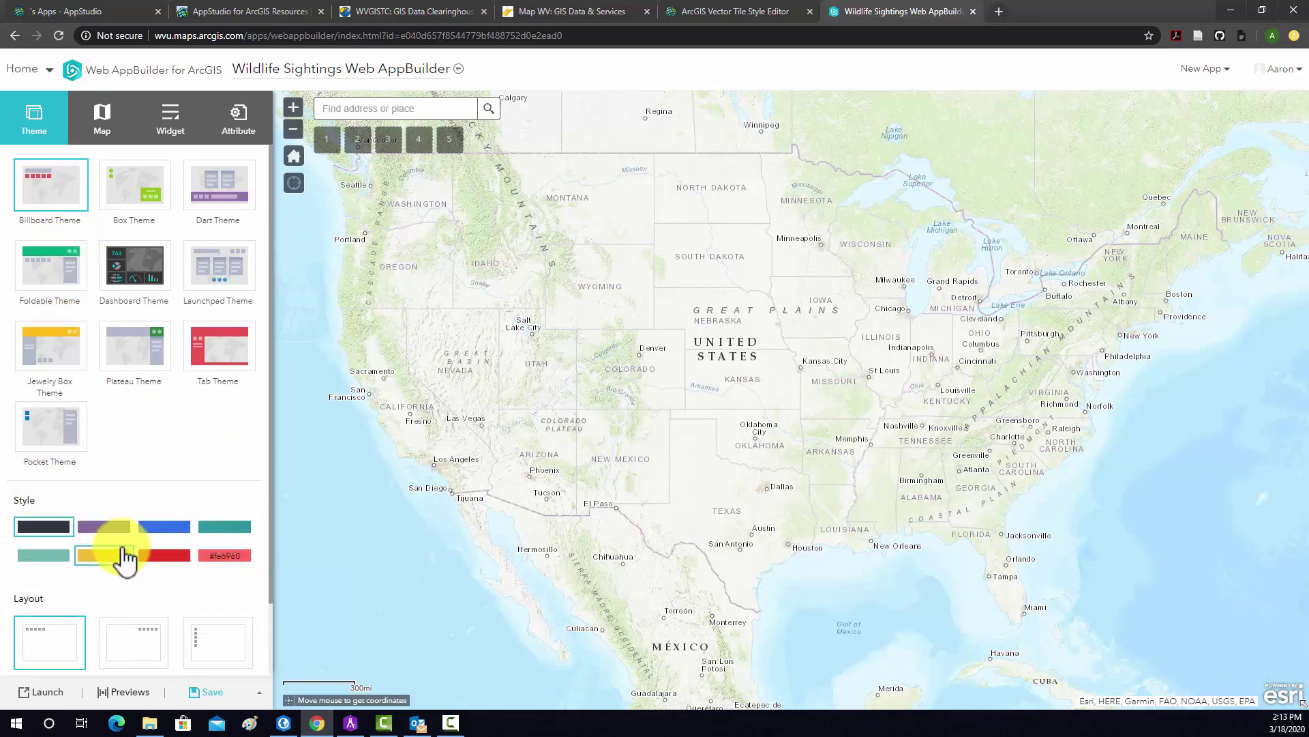
# Step: Try the #fe6960, teal, blue and light green style colors, and return to the dark style
pyautogui.moveTo(225, 555)
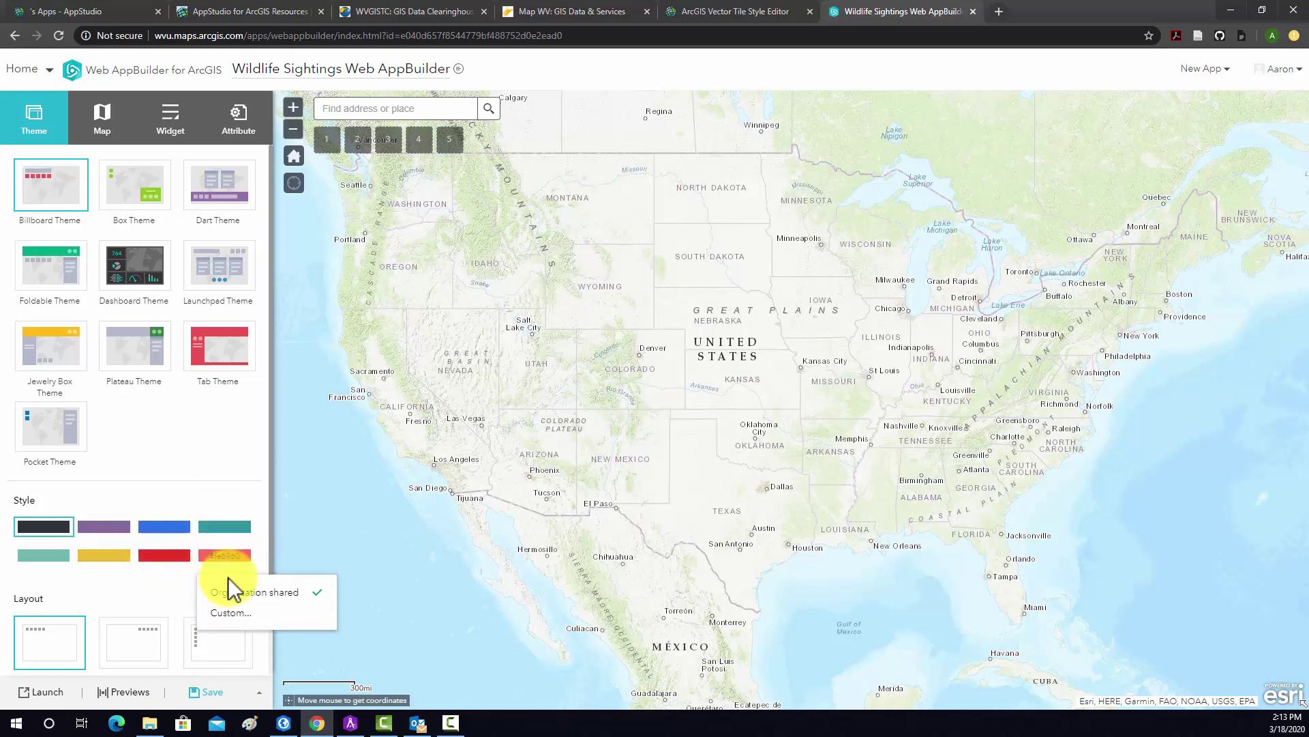
pyautogui.click(222, 556)
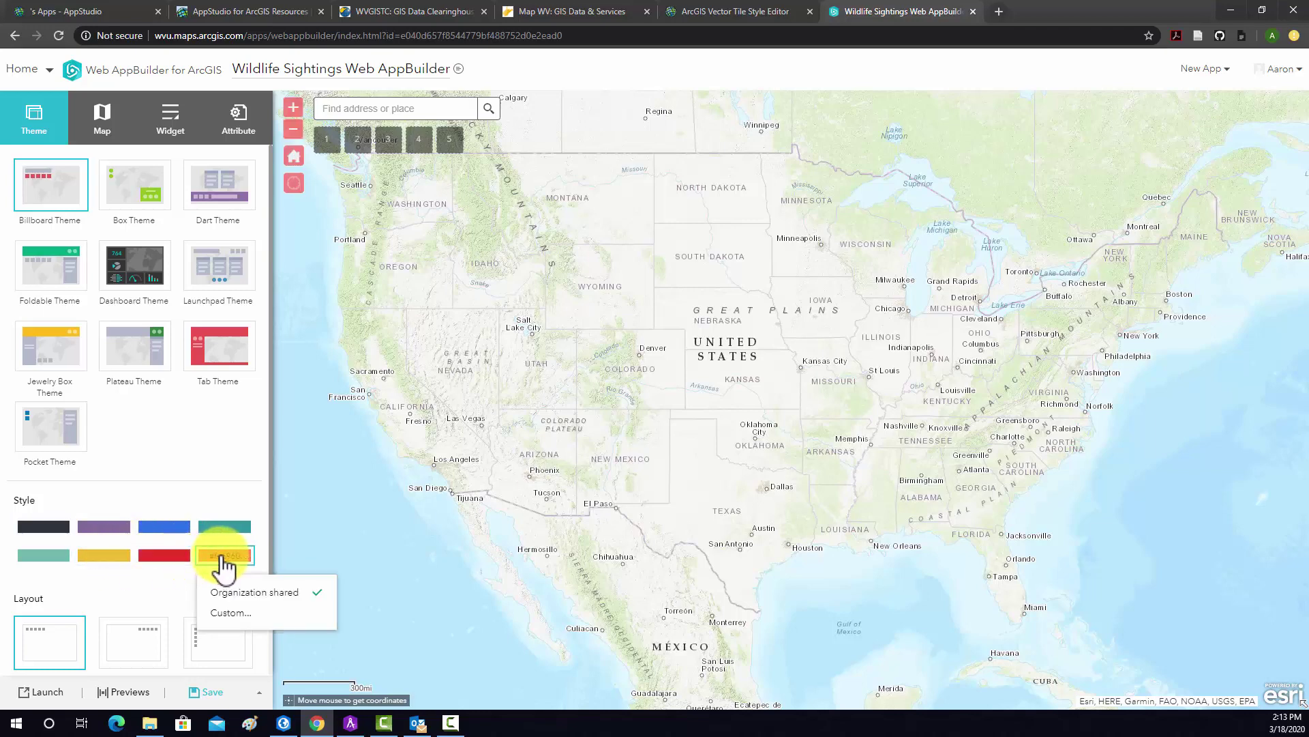
pyautogui.click(208, 529)
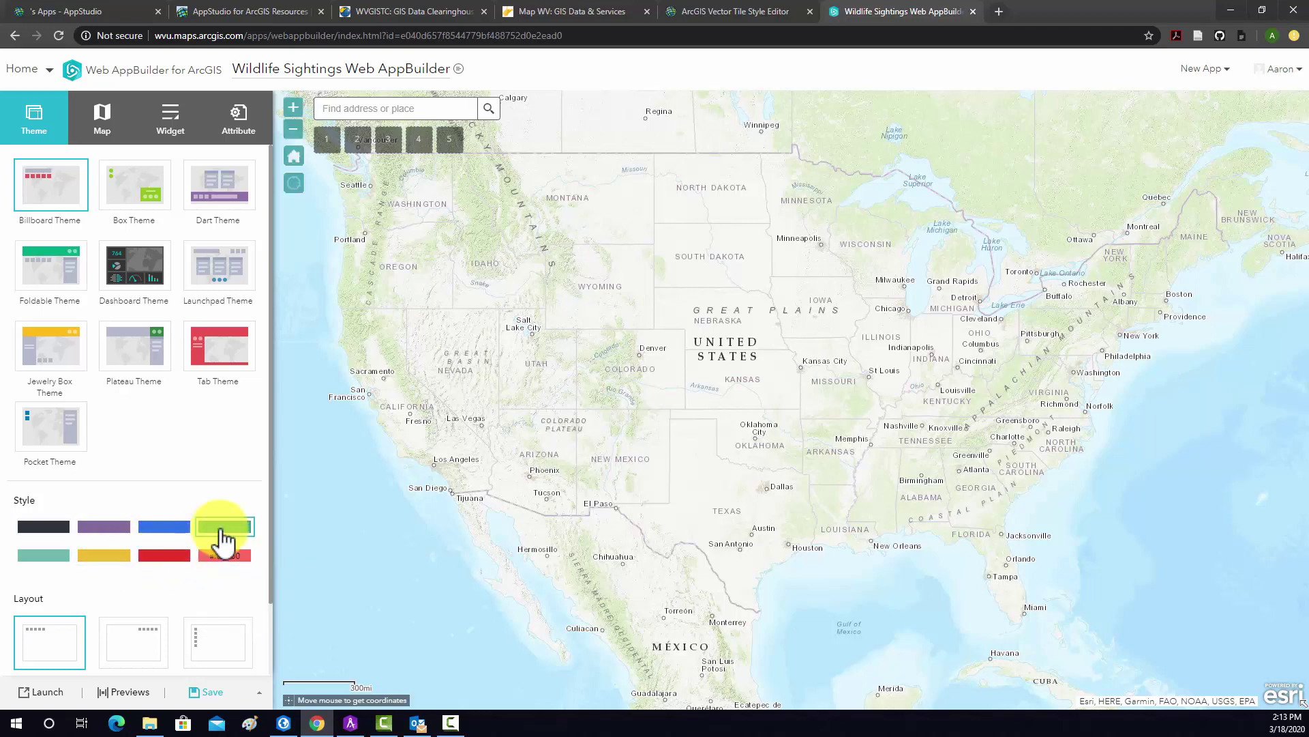
pyautogui.click(163, 531)
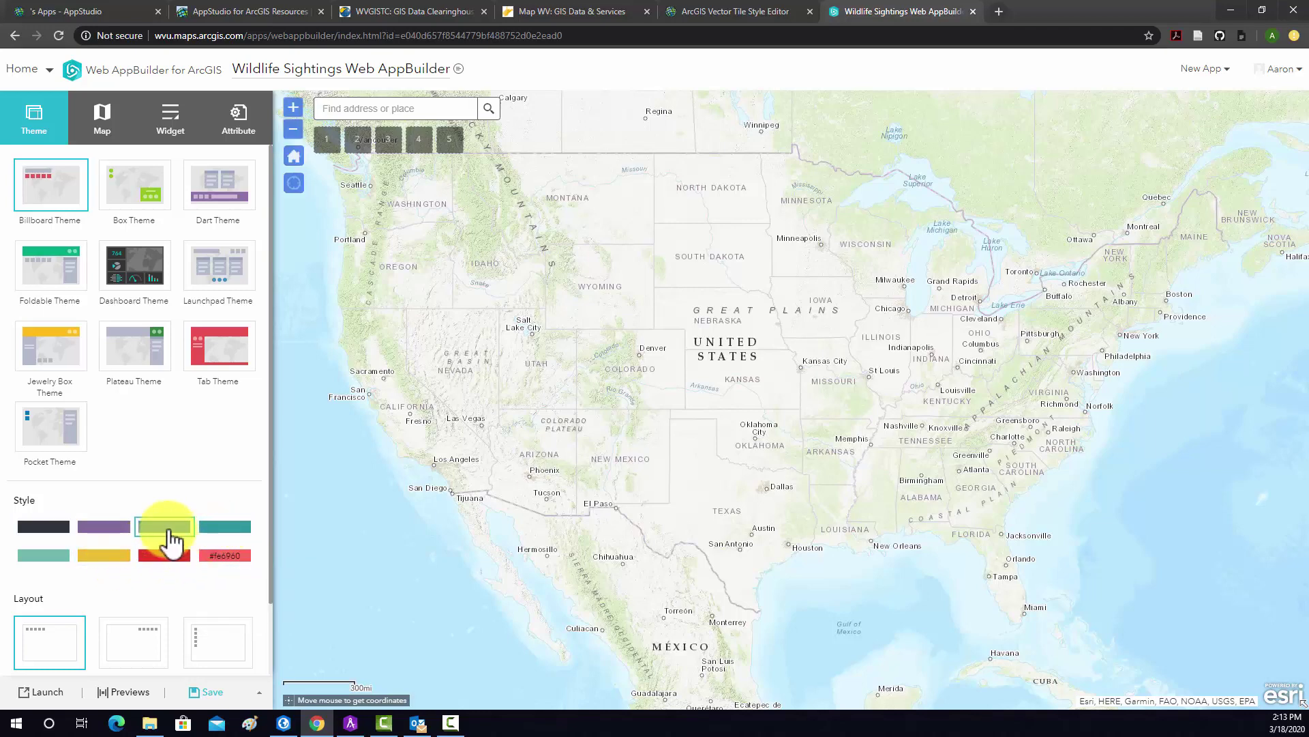
pyautogui.click(38, 557)
pyautogui.click(51, 529)
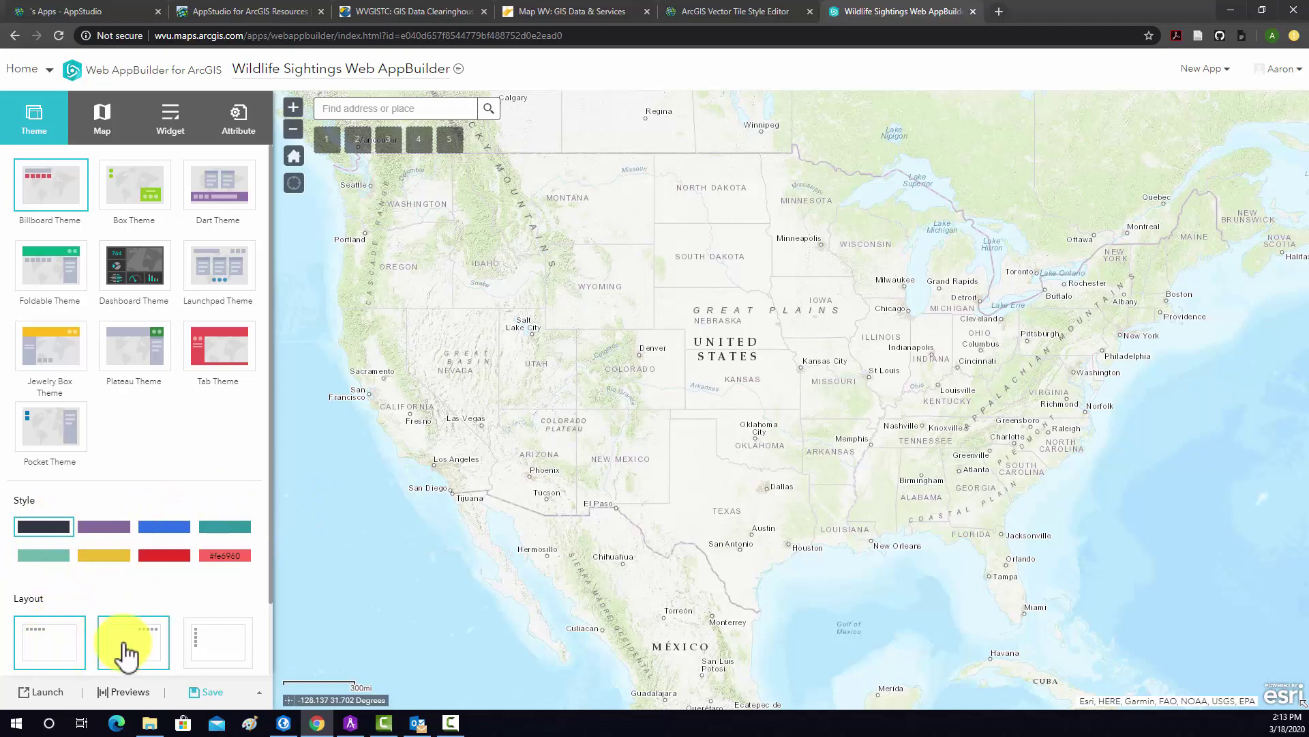
# Step: Preview the Billboard layouts with widget placeholders in a horizontal row and in a vertical column along the map's left edge
pyautogui.click(208, 654)
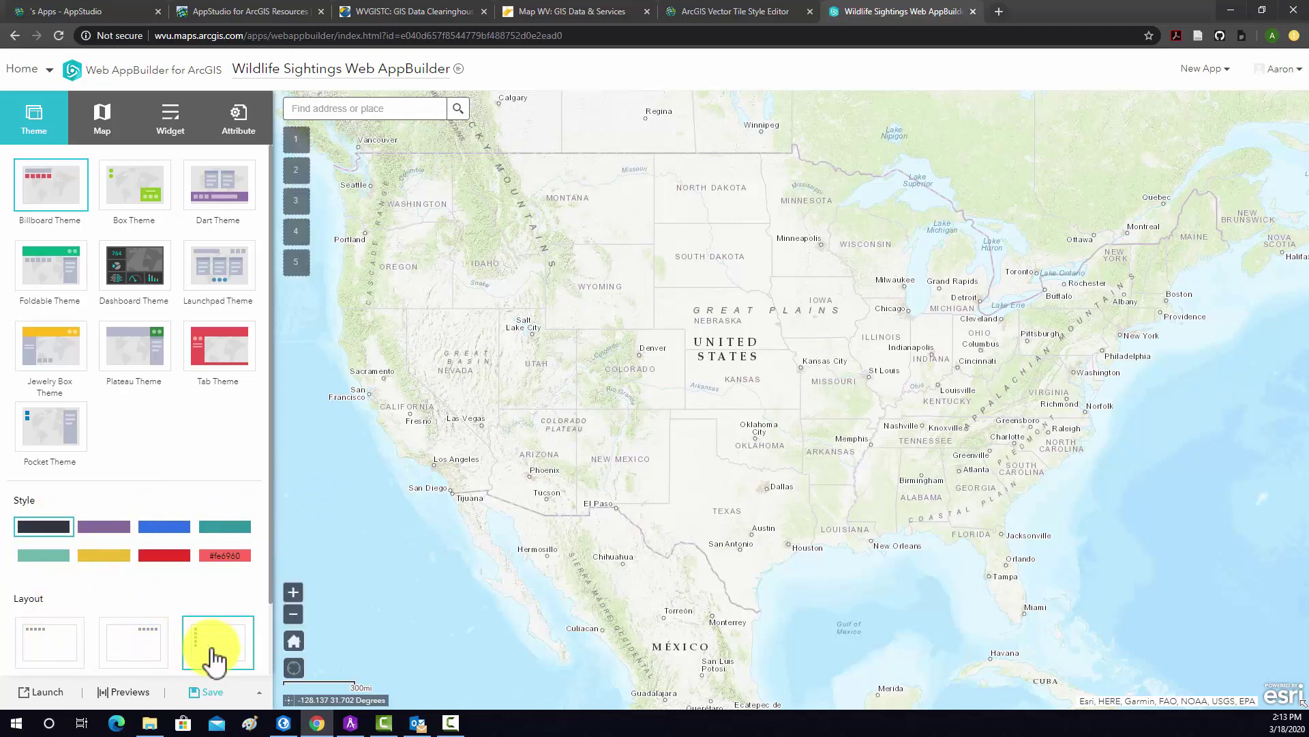
pyautogui.click(146, 648)
pyautogui.click(43, 648)
pyautogui.click(145, 648)
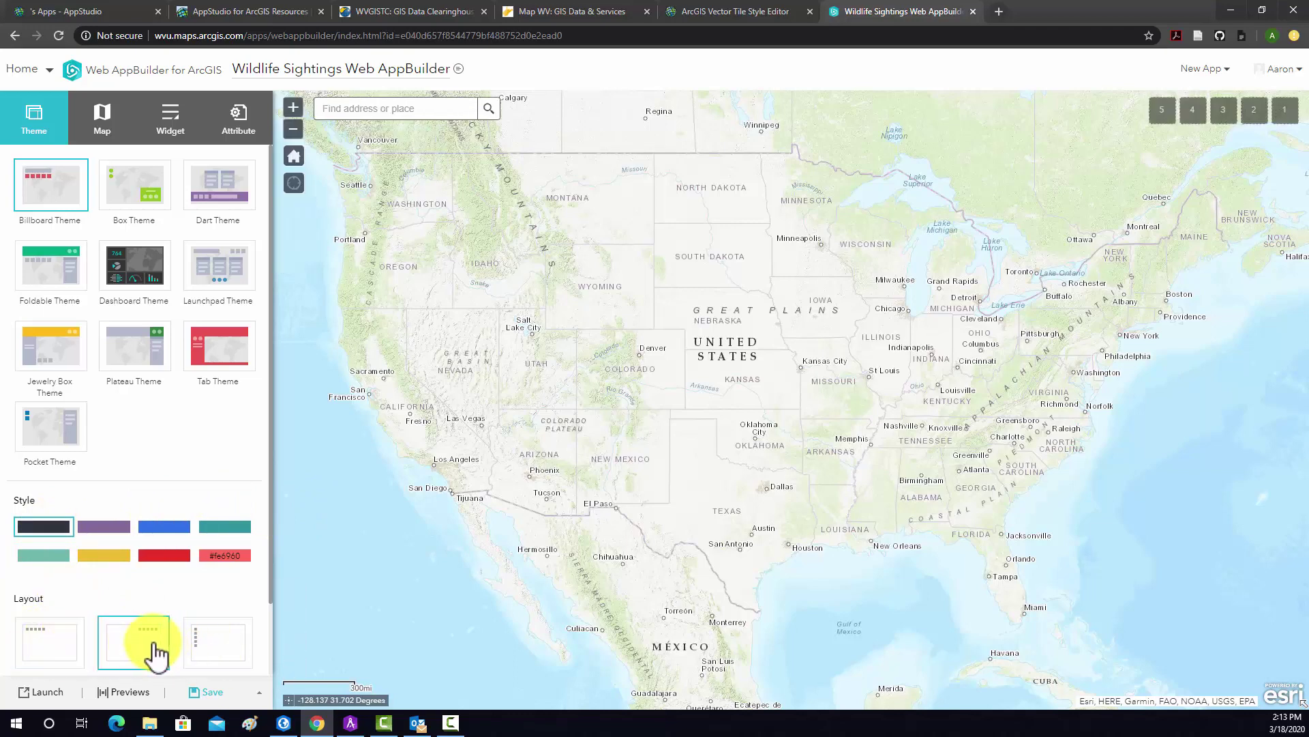
pyautogui.click(206, 651)
# Step: Apply the layout that stacks the widget placeholders vertically along the map's right edge
pyautogui.scroll(-1, 184, 635)
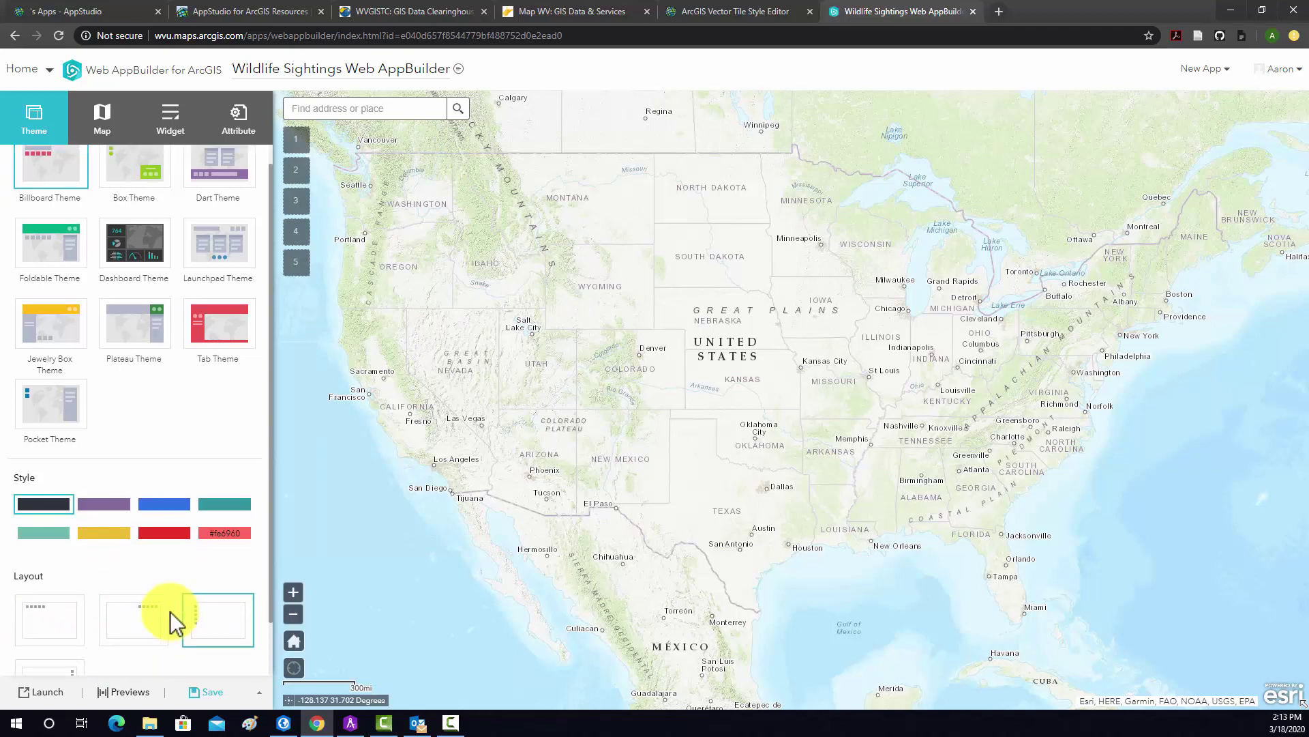
pyautogui.click(60, 627)
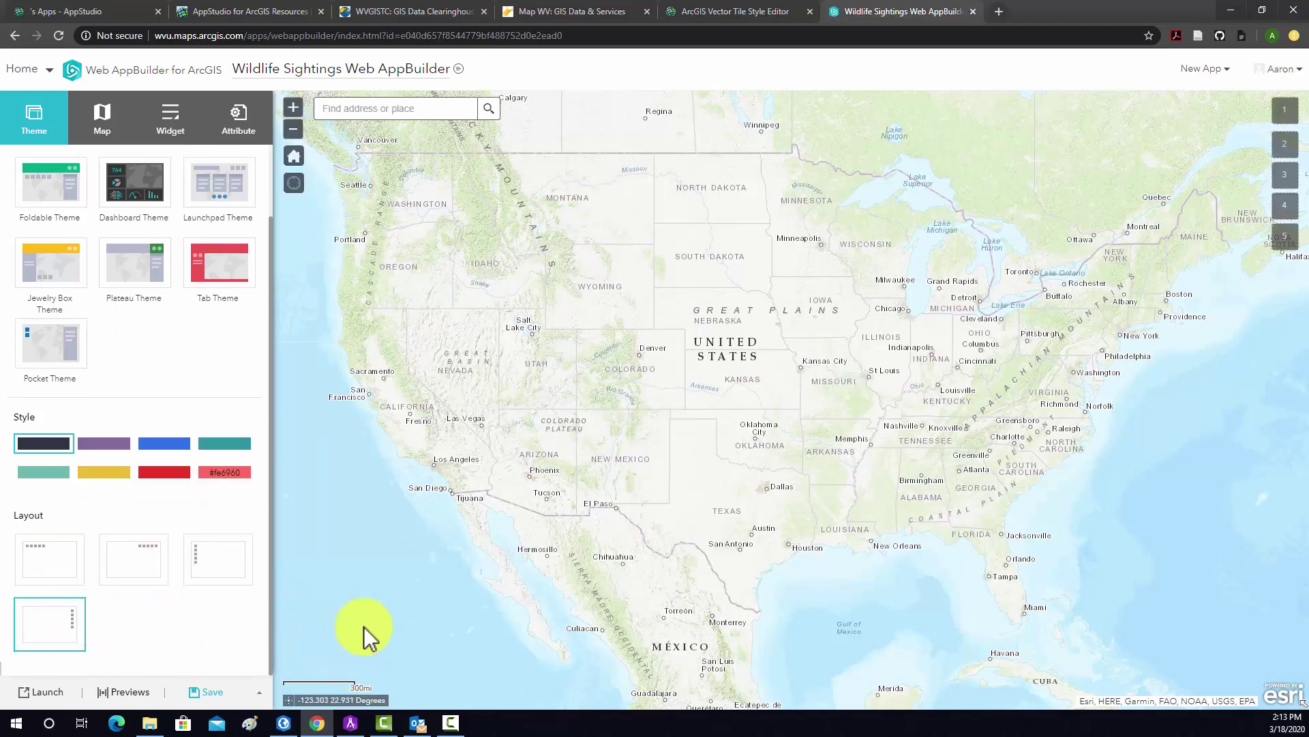
pyautogui.scroll(1, 89, 395)
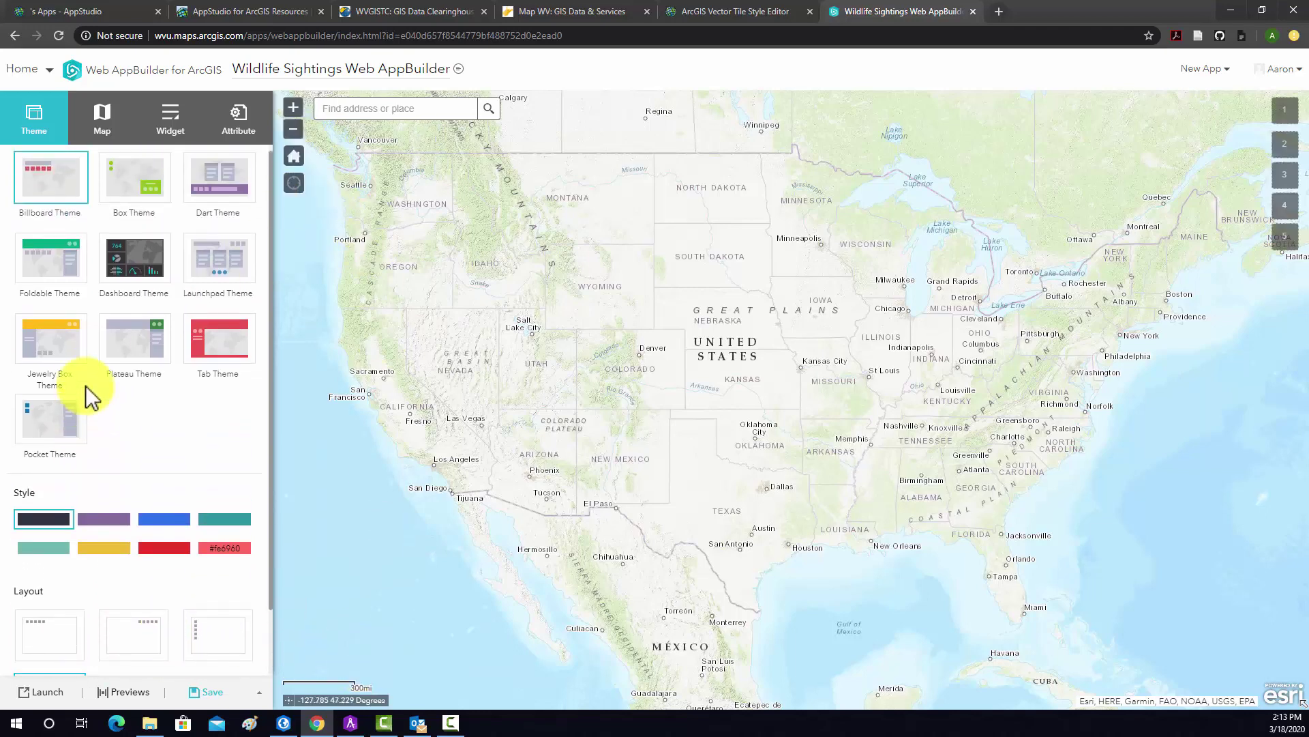
# Step: Replace the app's default web map with Mon Forest Map from the user's own content
pyautogui.click(99, 130)
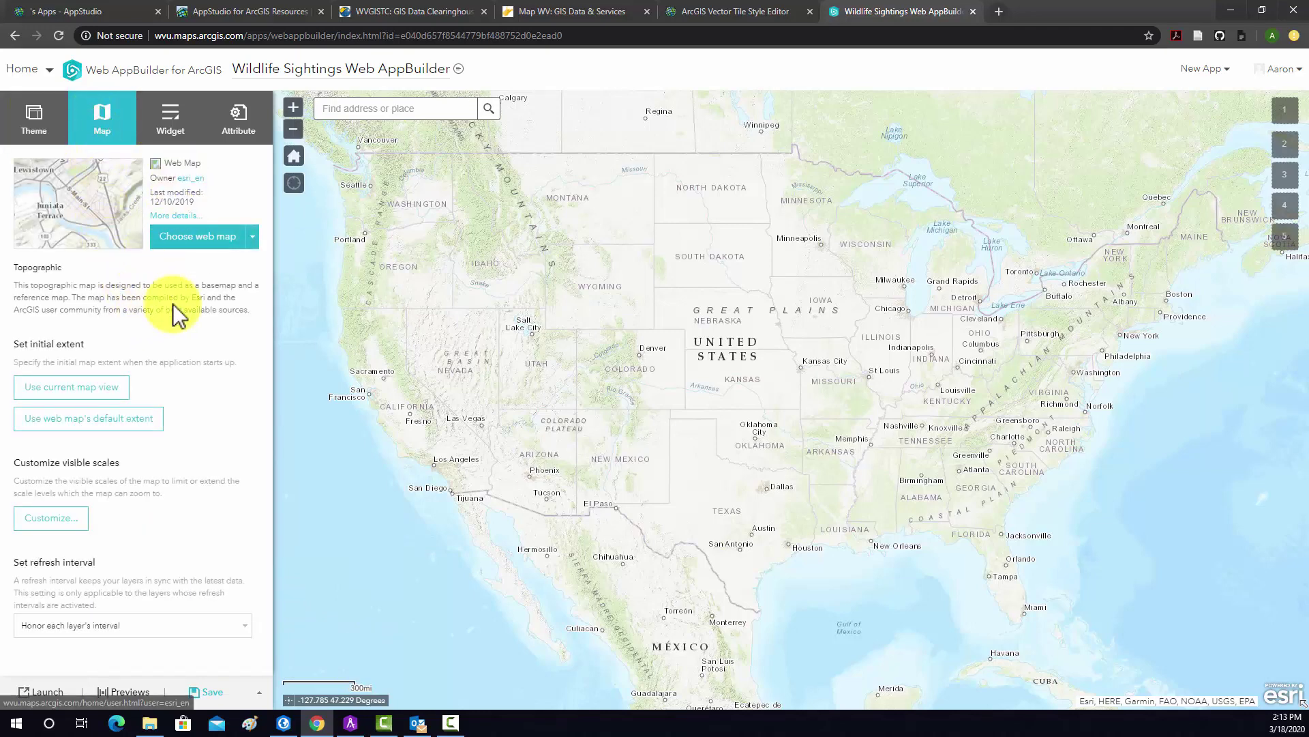
pyautogui.click(185, 240)
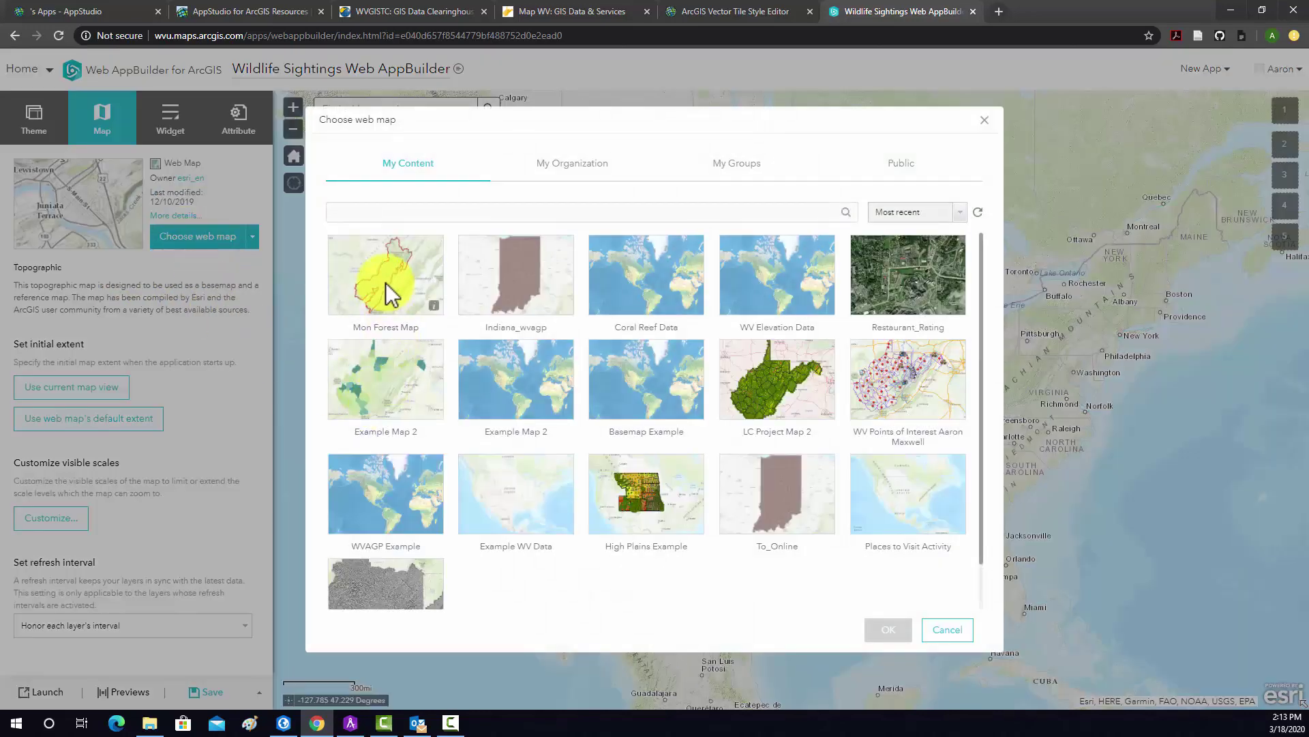
pyautogui.click(386, 283)
pyautogui.click(888, 629)
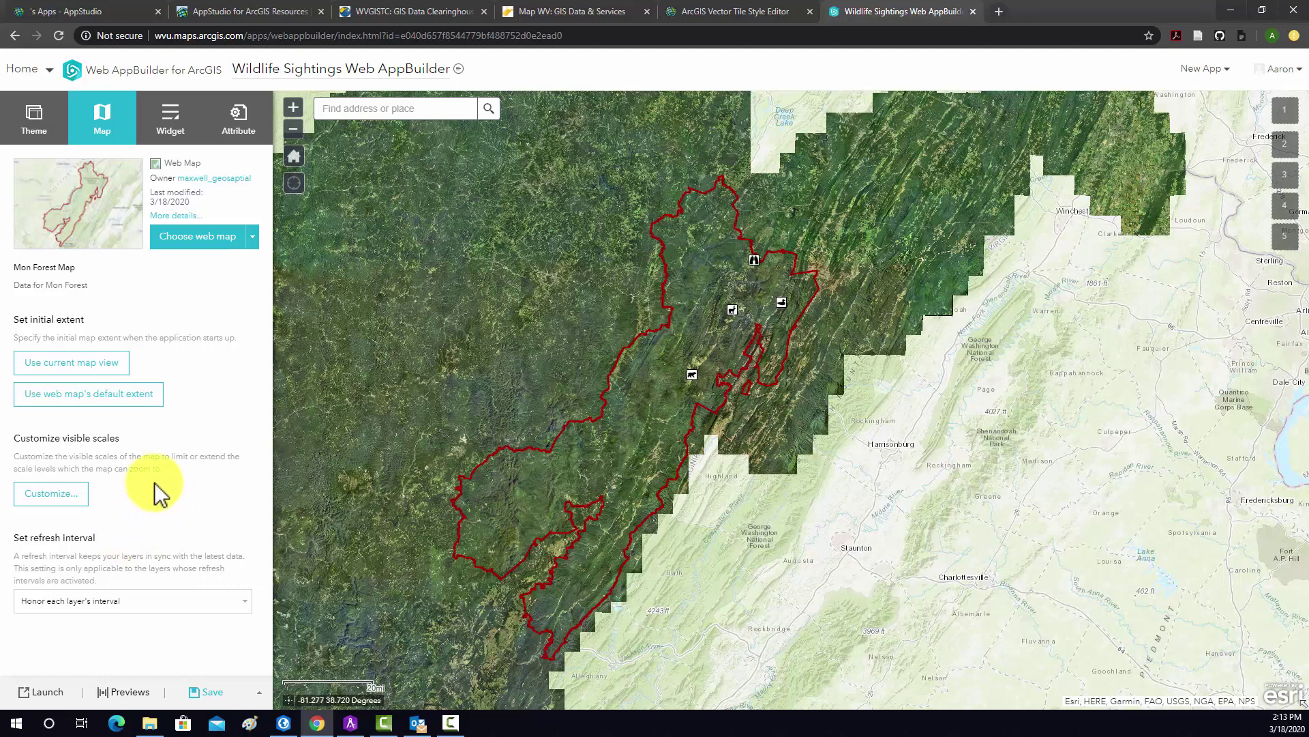
# Step: Add the Edit widget to the app's first widget placeholder, keeping its default configuration
pyautogui.click(169, 122)
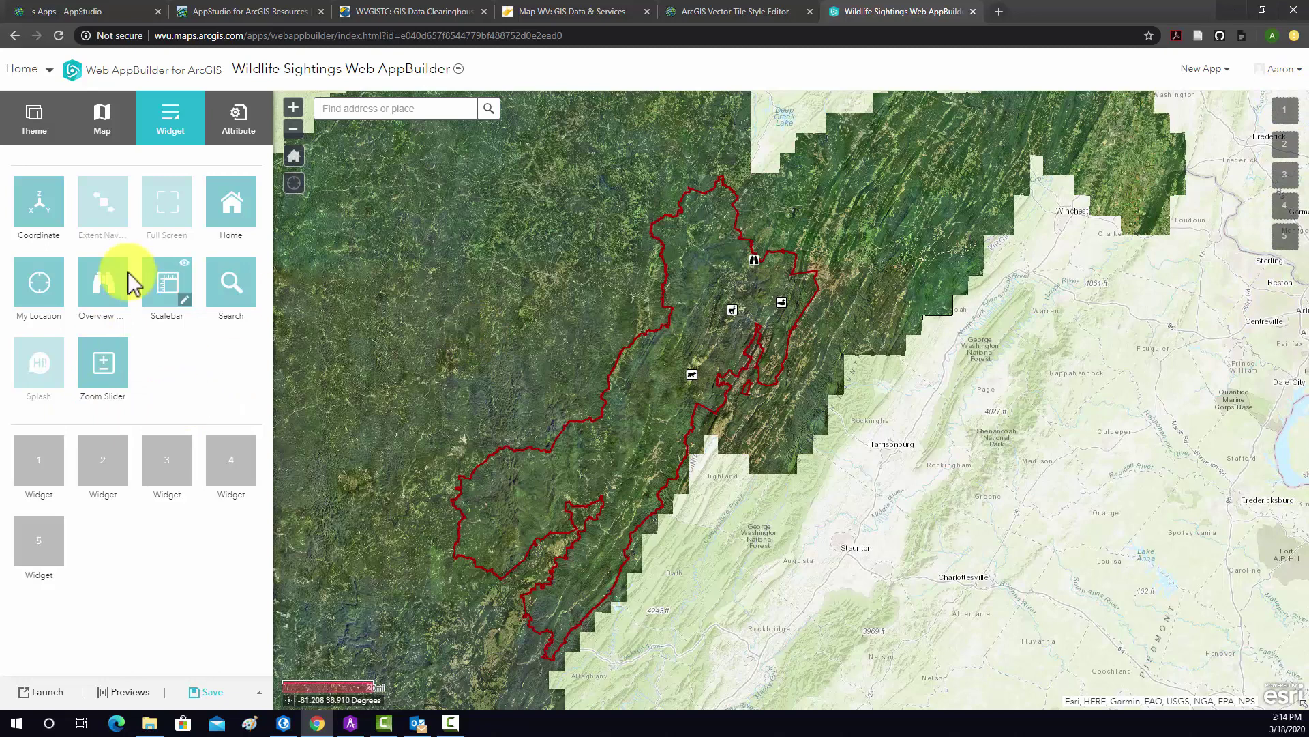
pyautogui.click(31, 485)
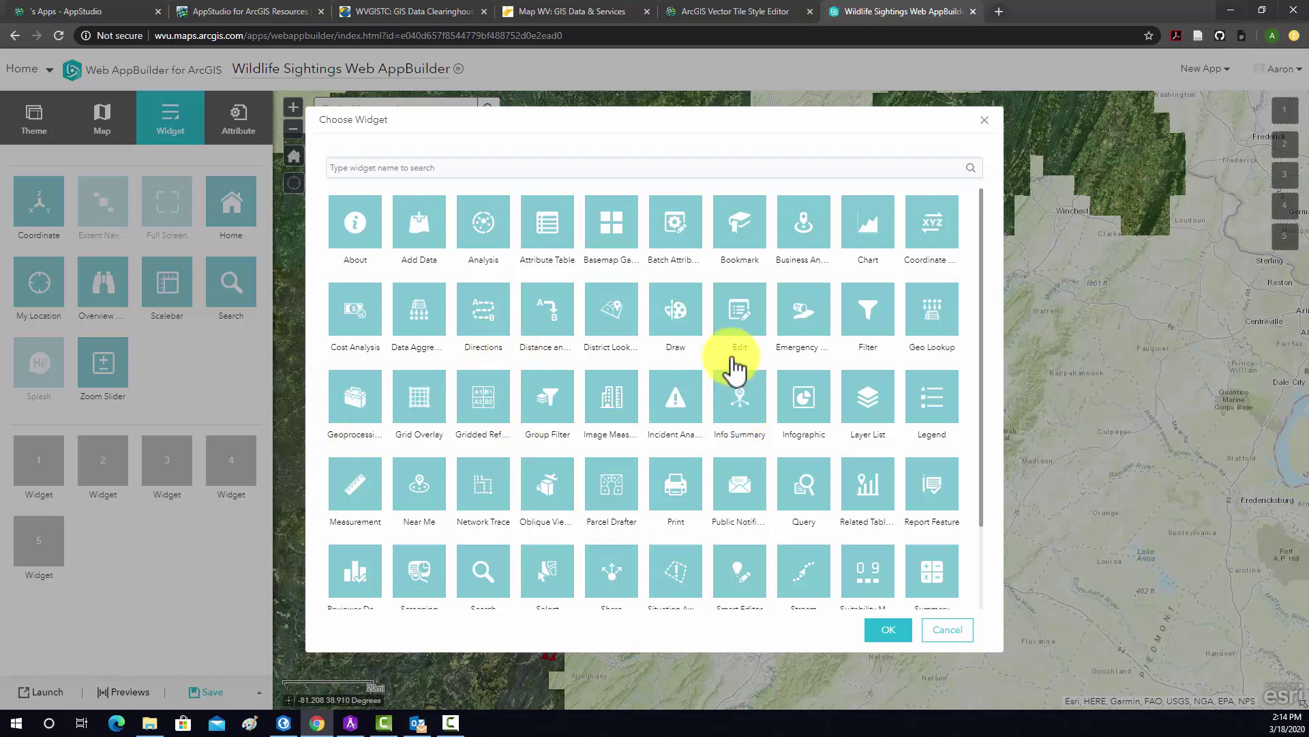
pyautogui.click(883, 628)
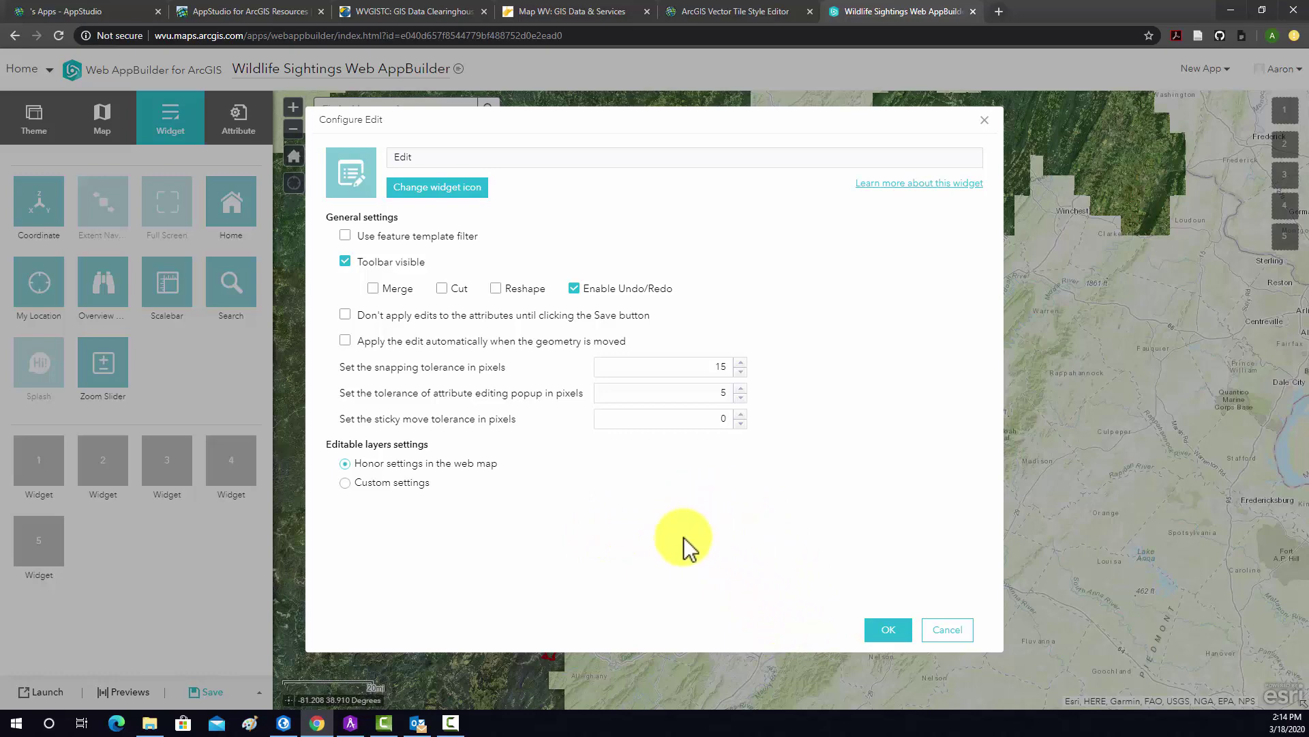
pyautogui.click(899, 631)
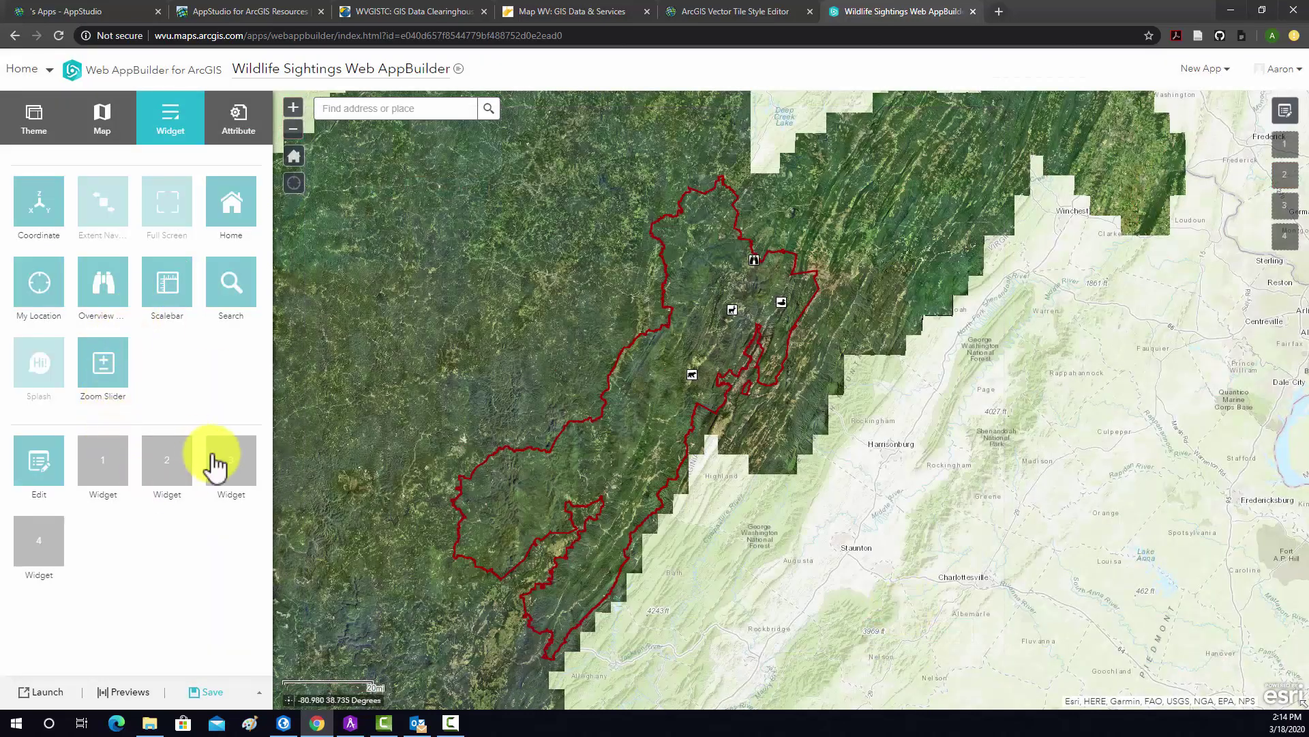
# Step: Add the Basemap Gallery widget to the next free placeholder, keeping it synchronized with the organization's gallery setting
pyautogui.click(102, 467)
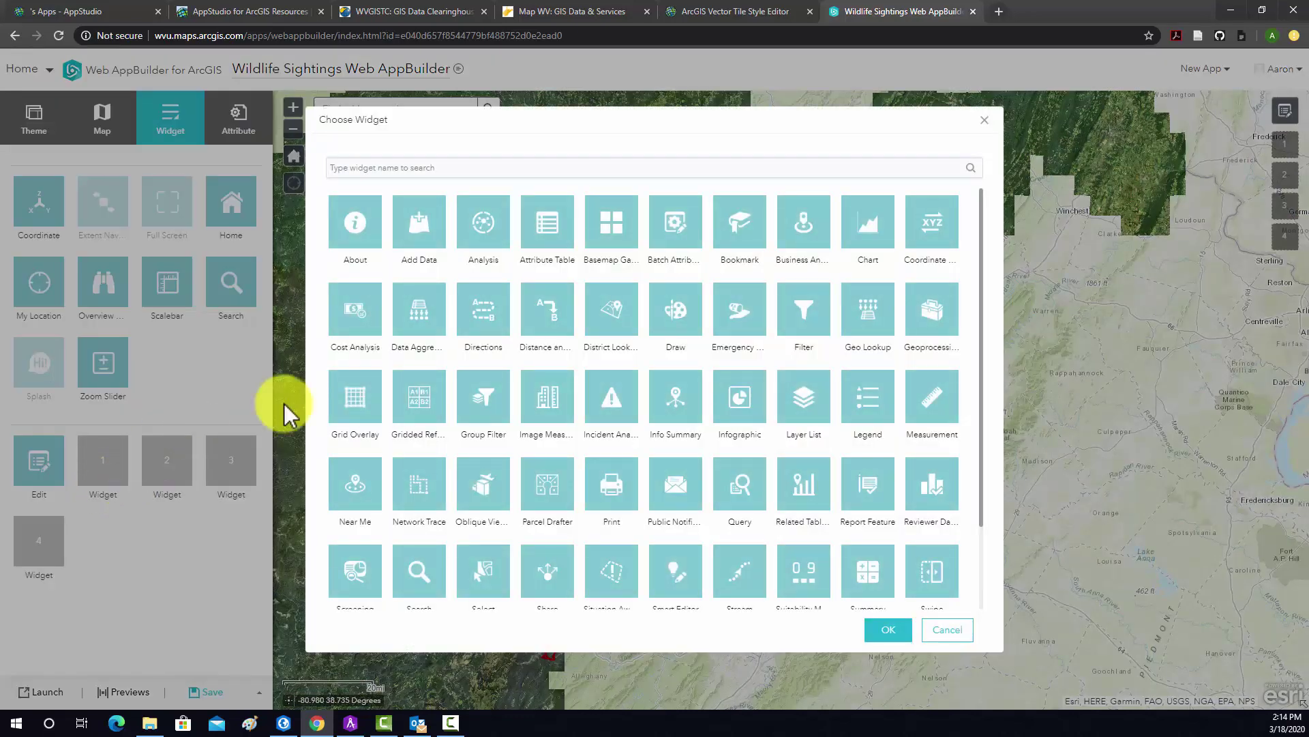
pyautogui.click(600, 233)
pyautogui.click(888, 629)
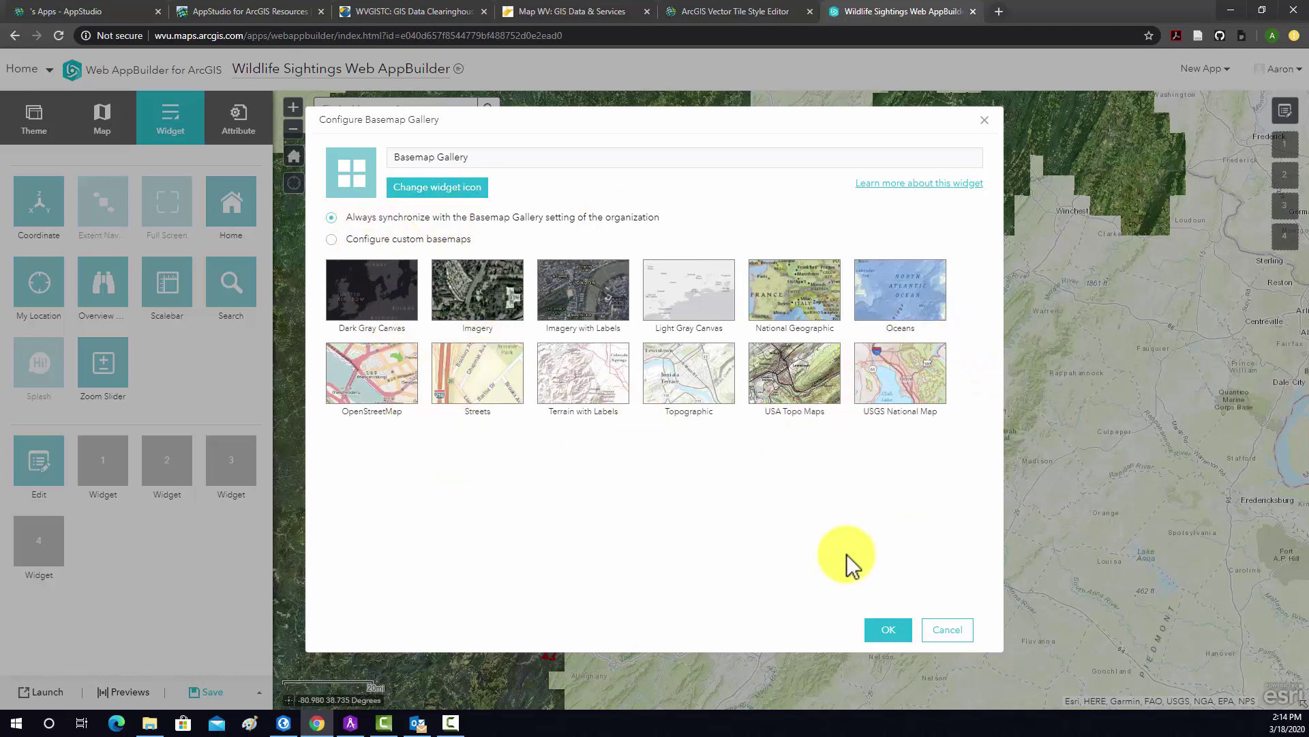
pyautogui.click(888, 630)
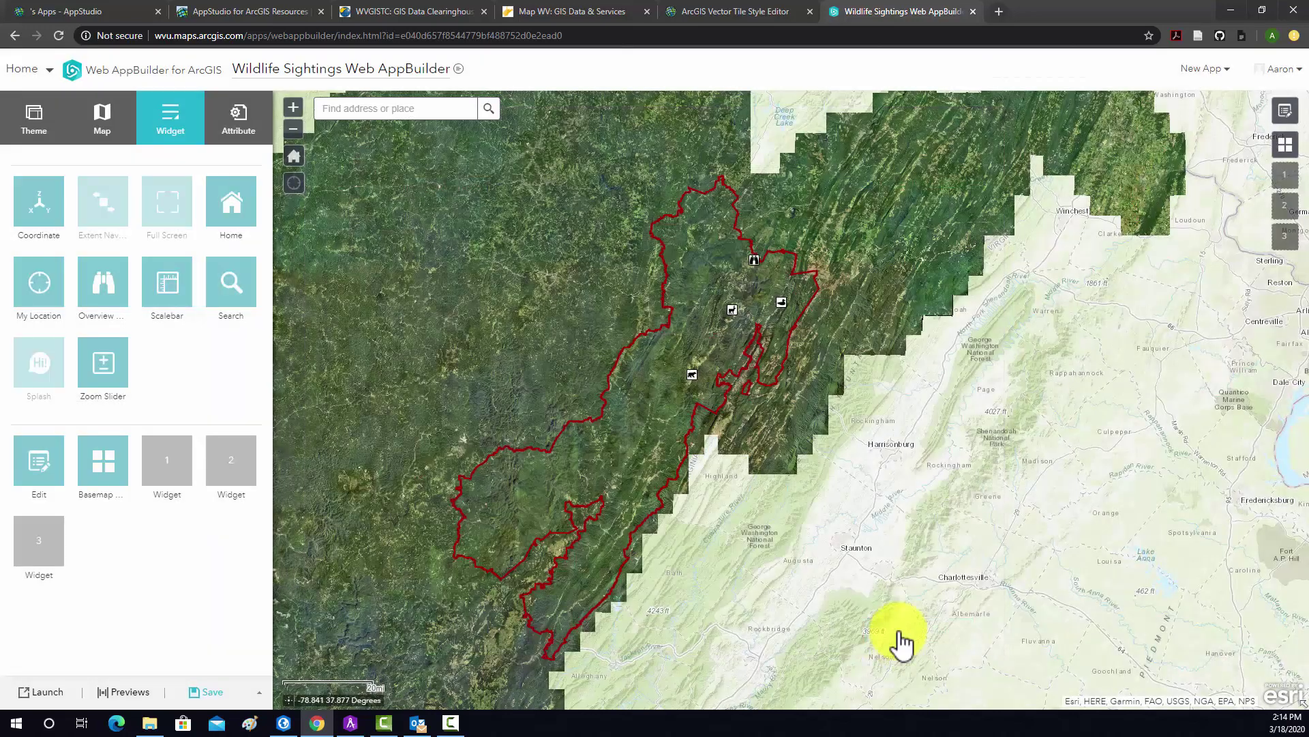
# Step: Add the Legend widget to the next free placeholder with its default arrangement and layer choices
pyautogui.click(168, 470)
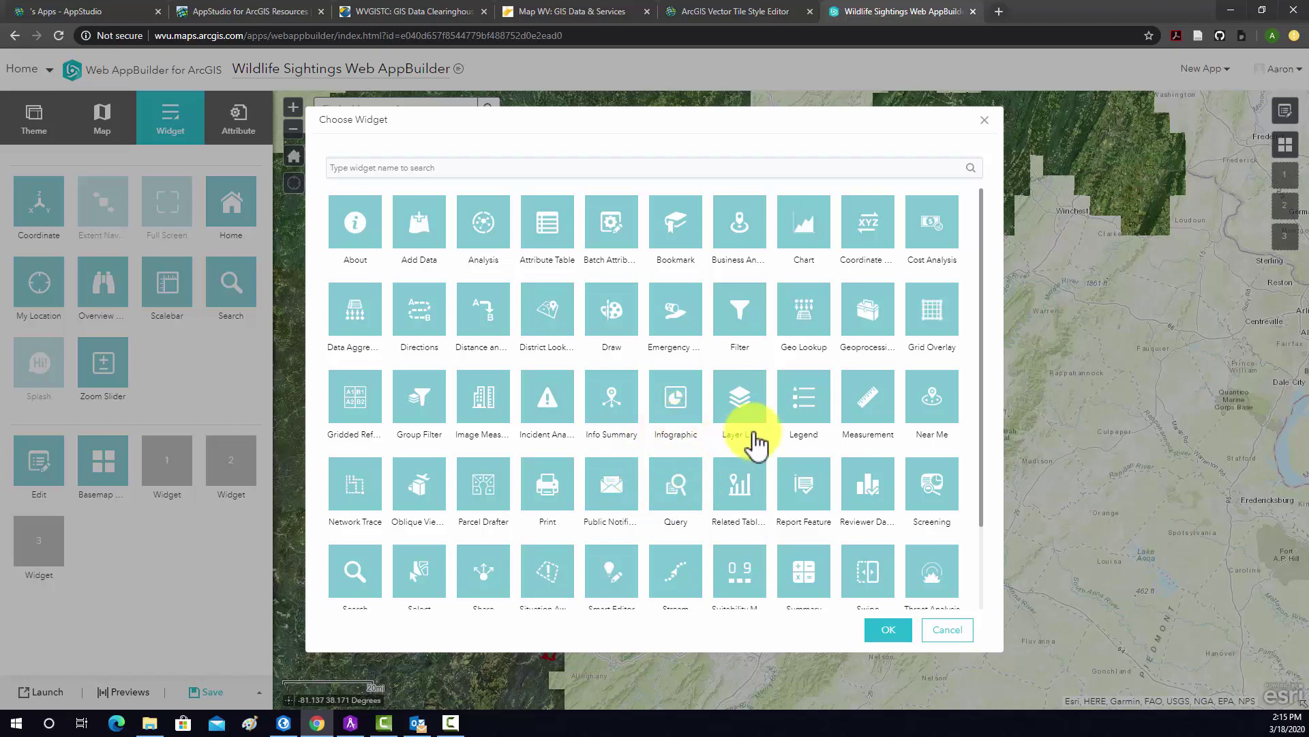
pyautogui.click(804, 426)
pyautogui.click(890, 630)
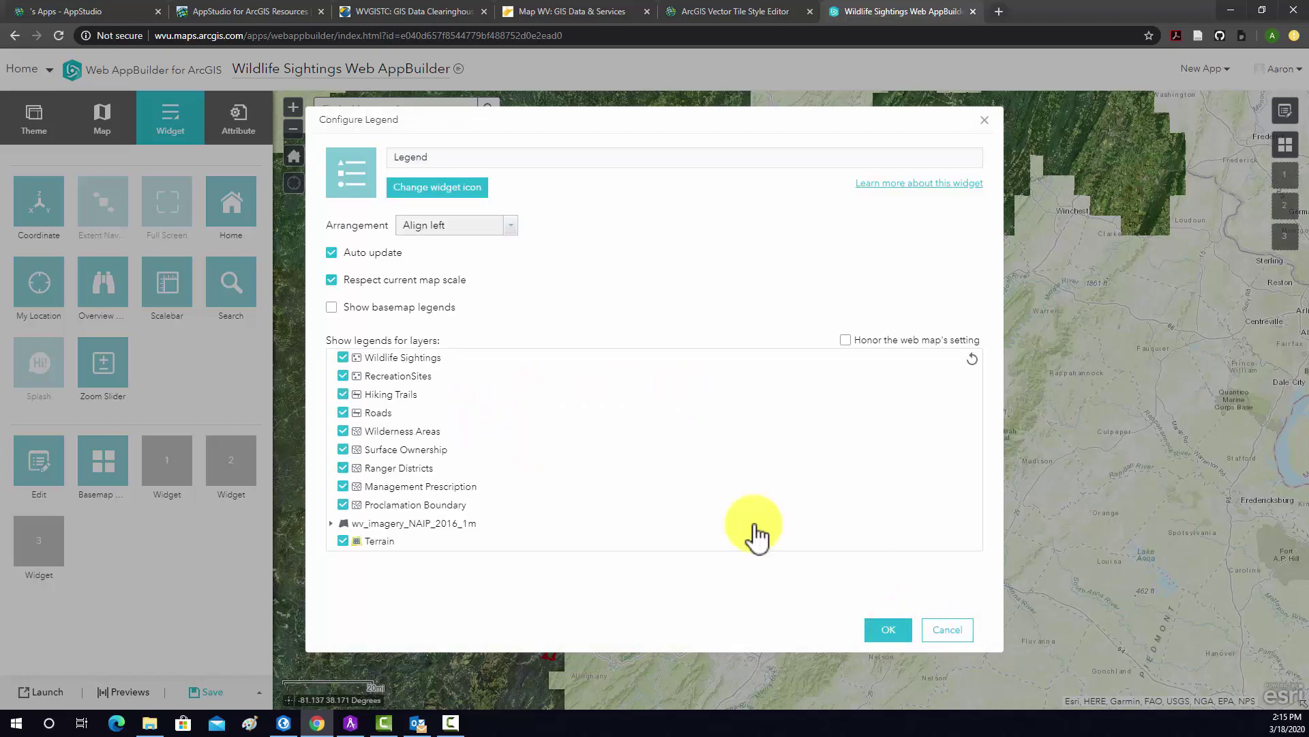
pyautogui.click(886, 632)
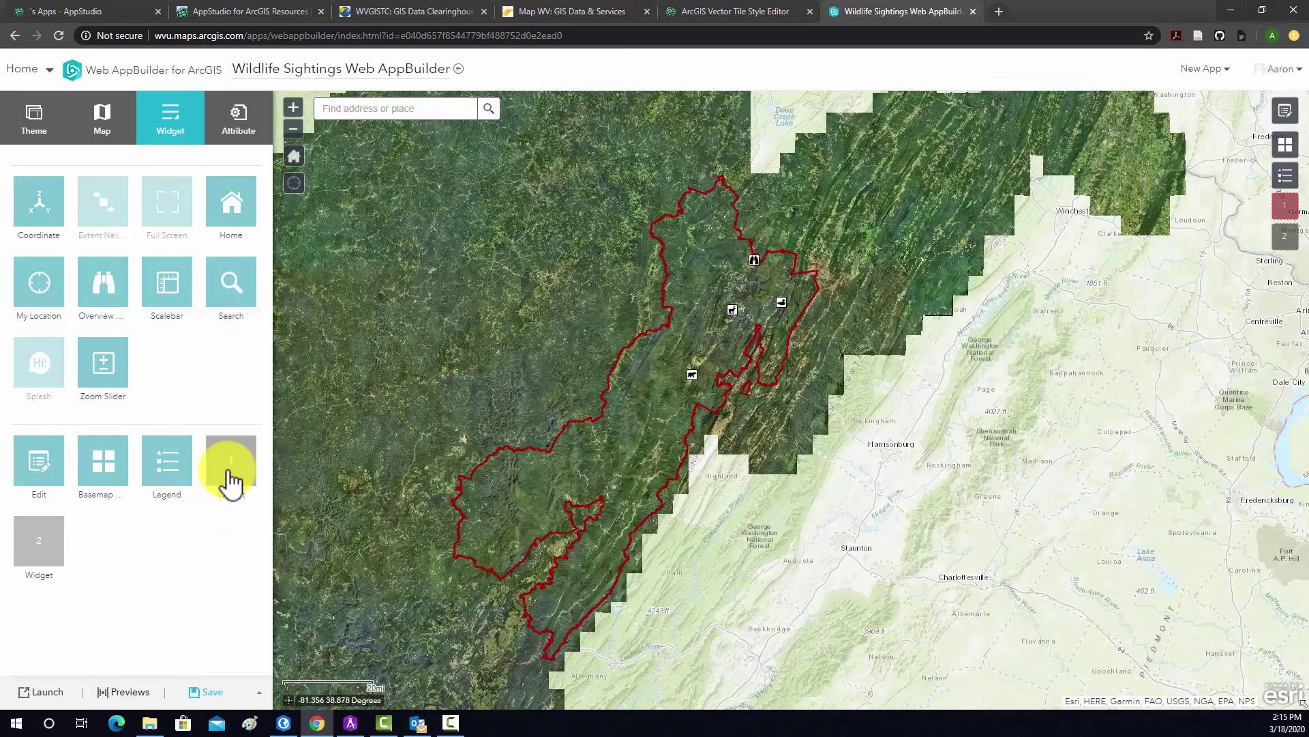
# Step: Add the Layer List widget to the next free placeholder with its default display and context menu options
pyautogui.click(229, 471)
pyautogui.click(742, 388)
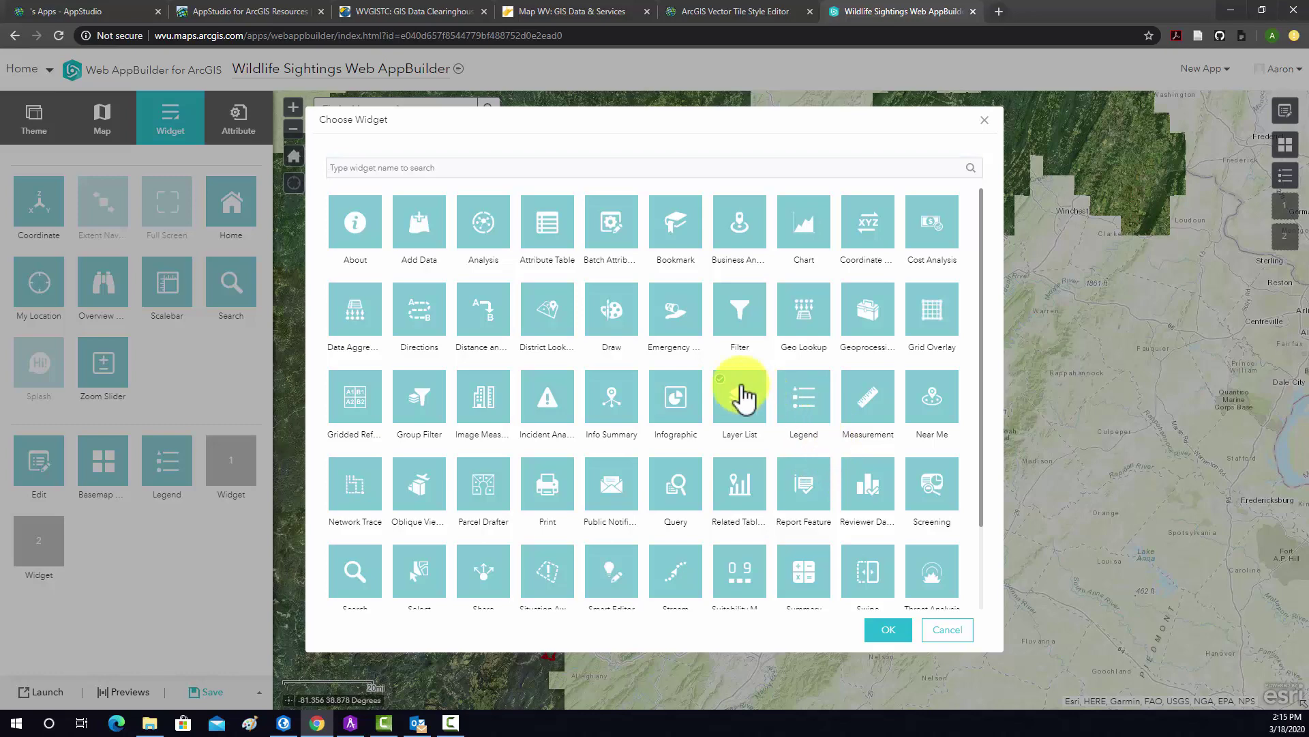
pyautogui.click(886, 634)
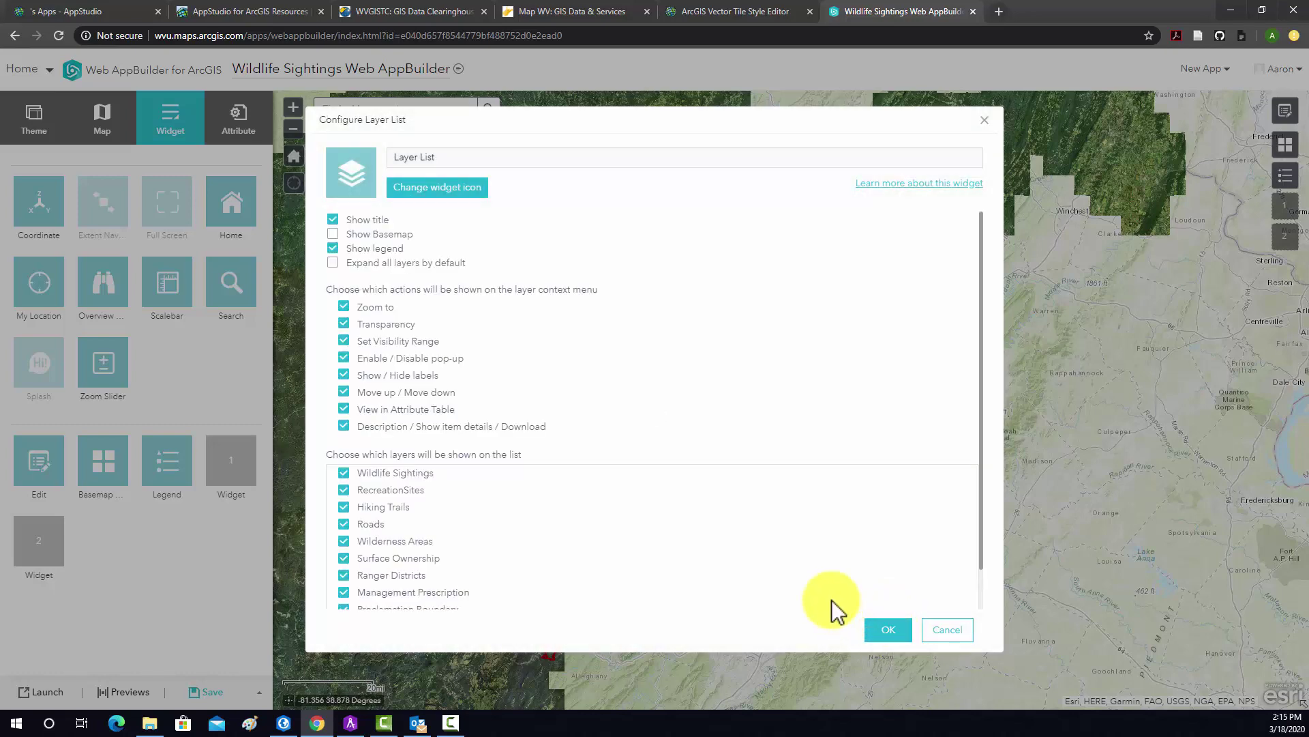
pyautogui.click(882, 629)
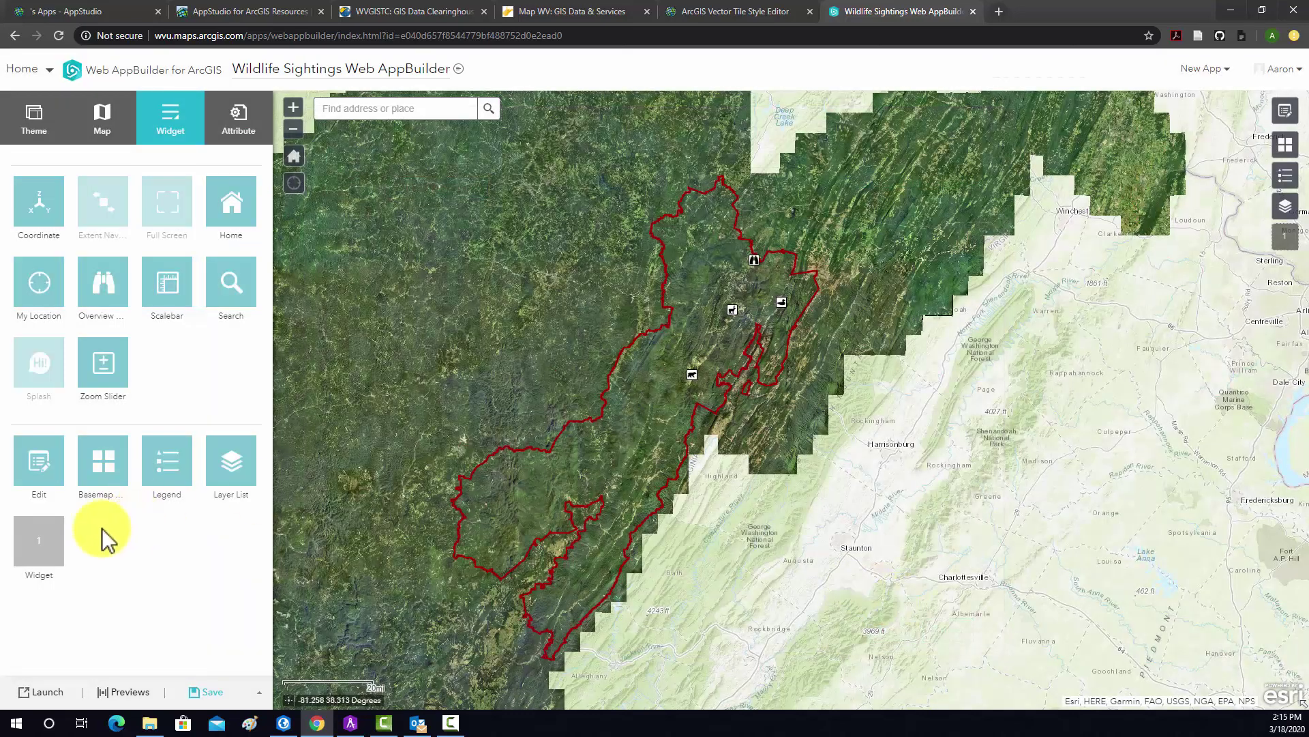
# Step: Fill the last widget placeholder with the Print widget, keeping its default service, format and layout
pyautogui.click(45, 536)
pyautogui.scroll(-2, 720, 511)
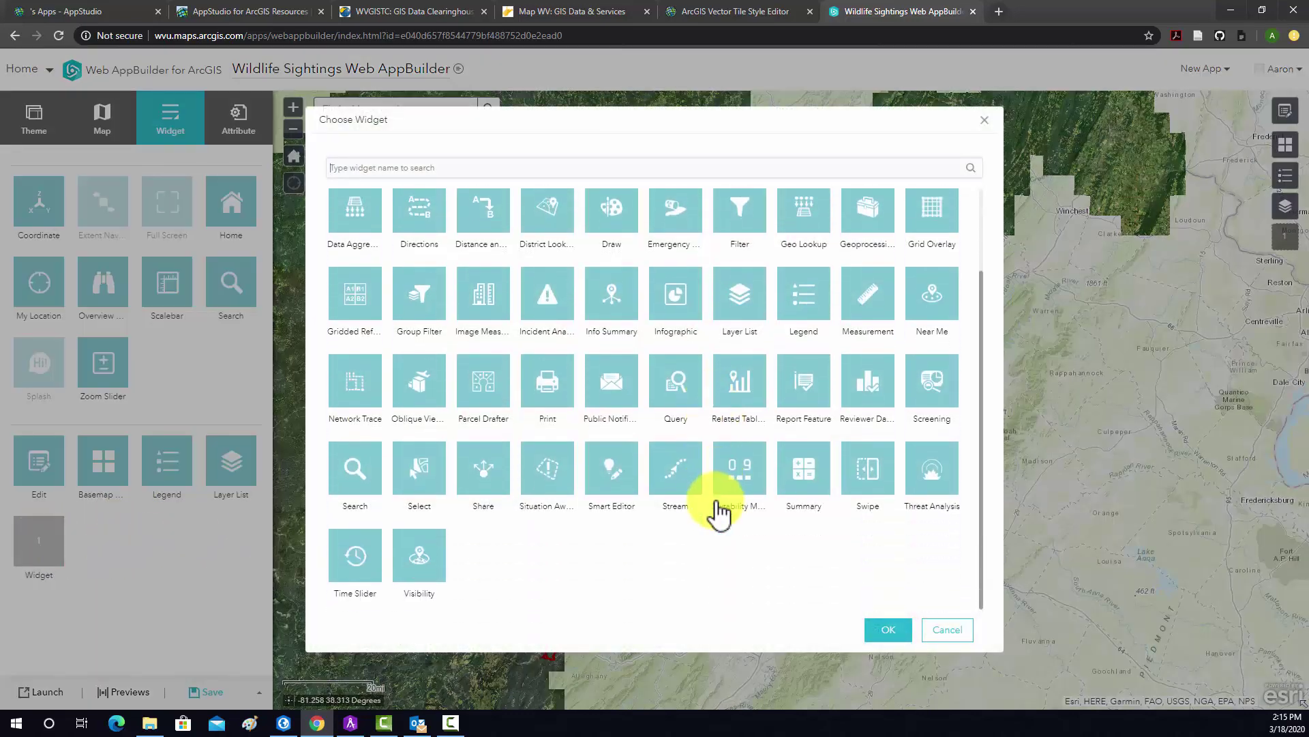
pyautogui.scroll(2, 614, 505)
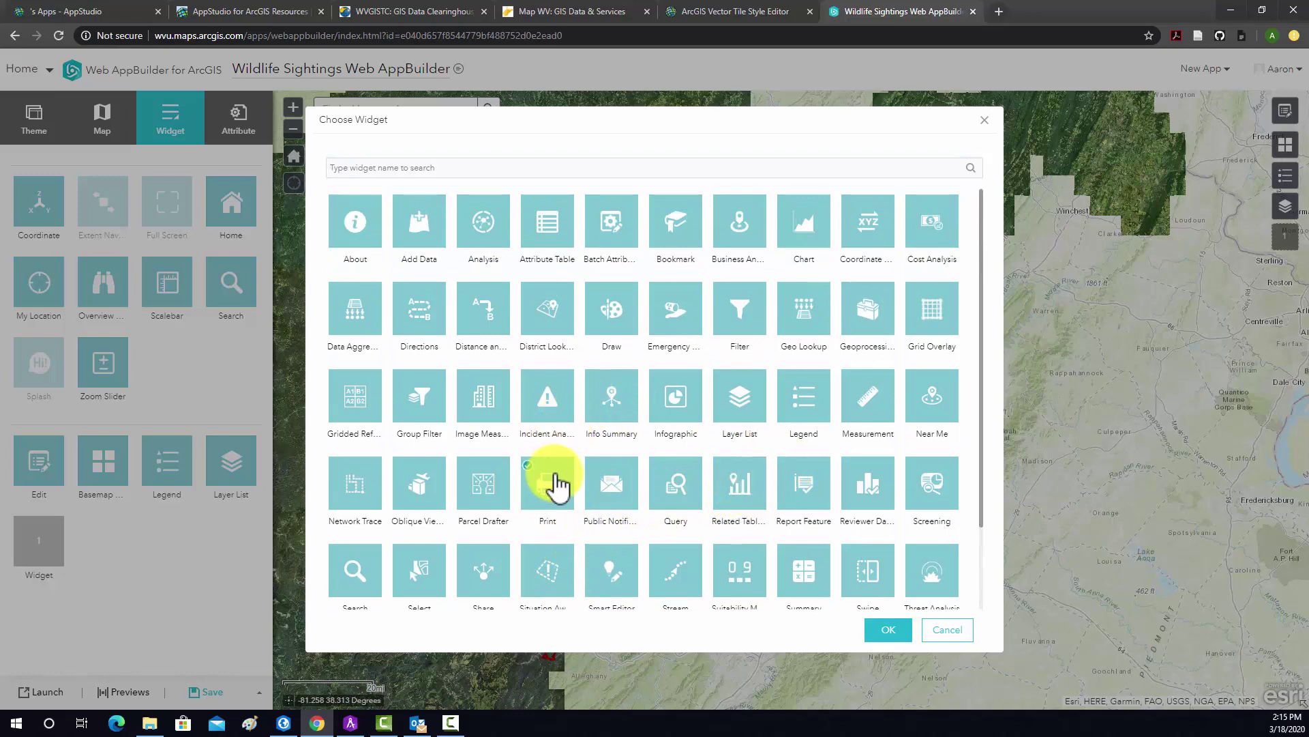
pyautogui.click(887, 629)
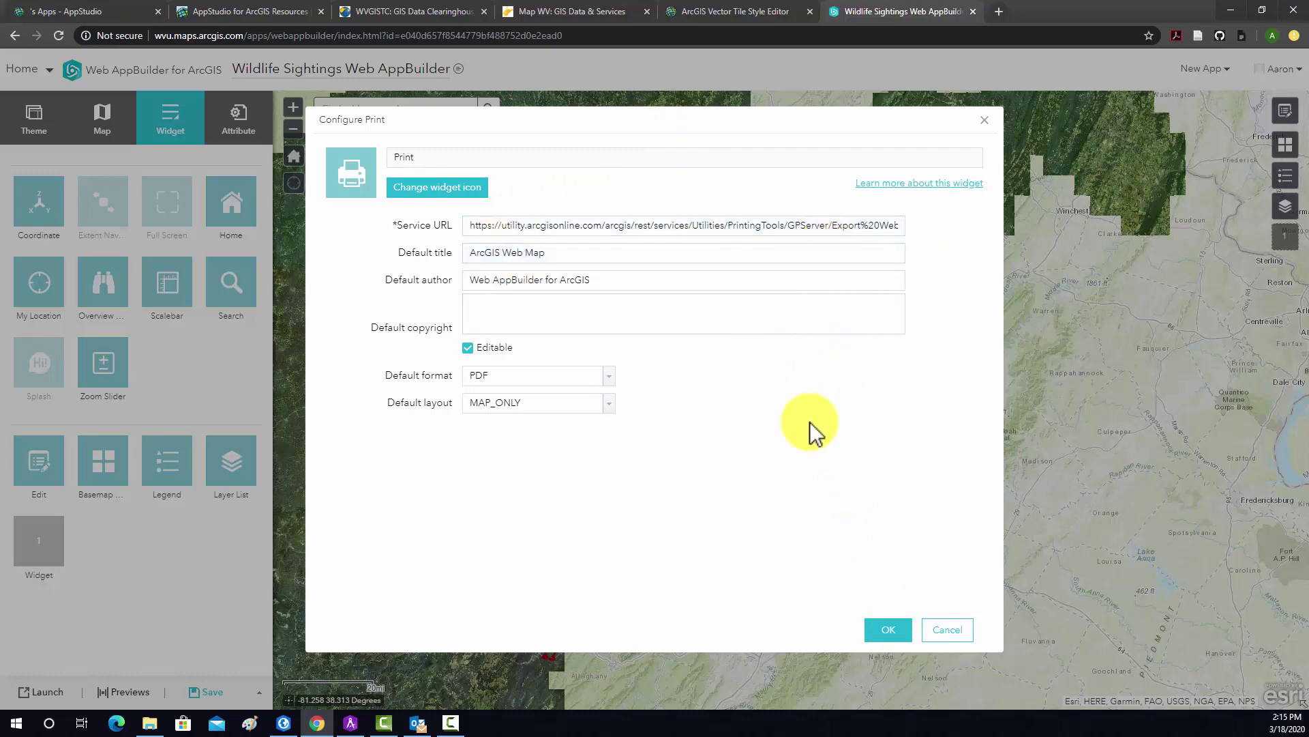
pyautogui.click(887, 631)
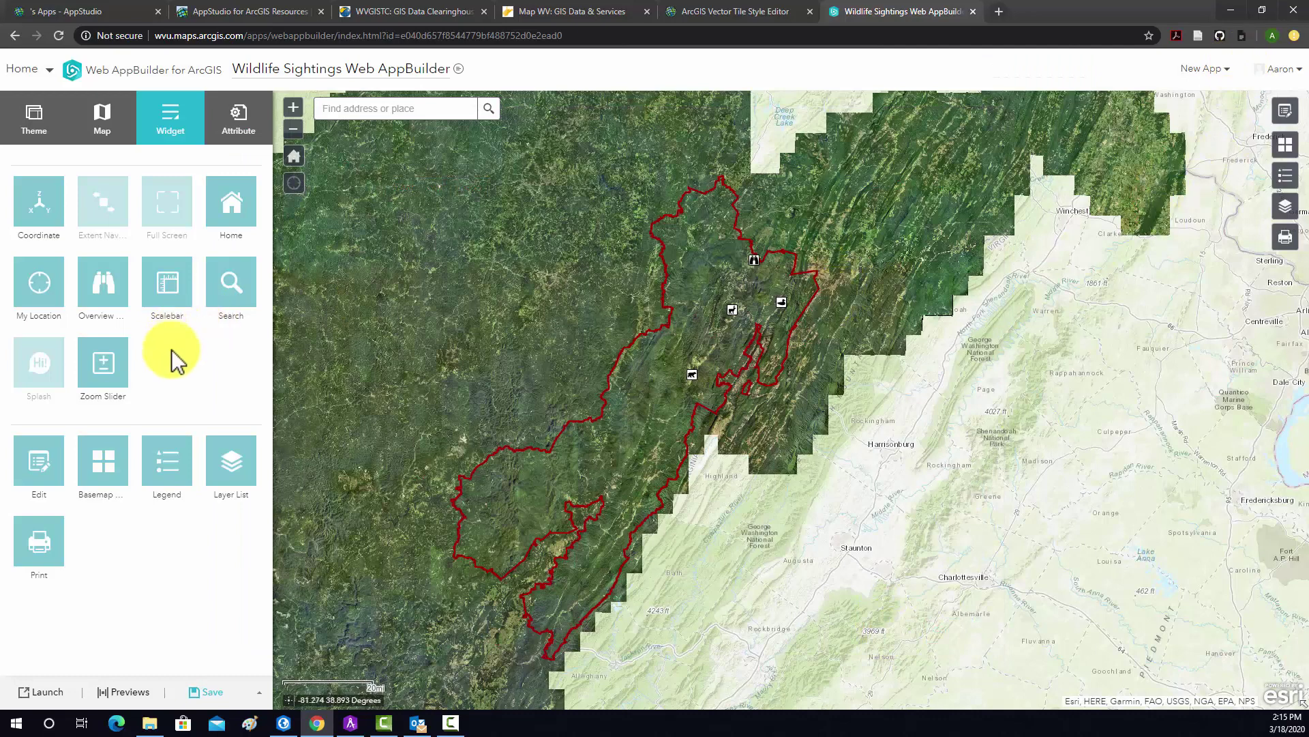
# Step: Try the organization-shared logo in the app's branding attributes
pyautogui.click(235, 124)
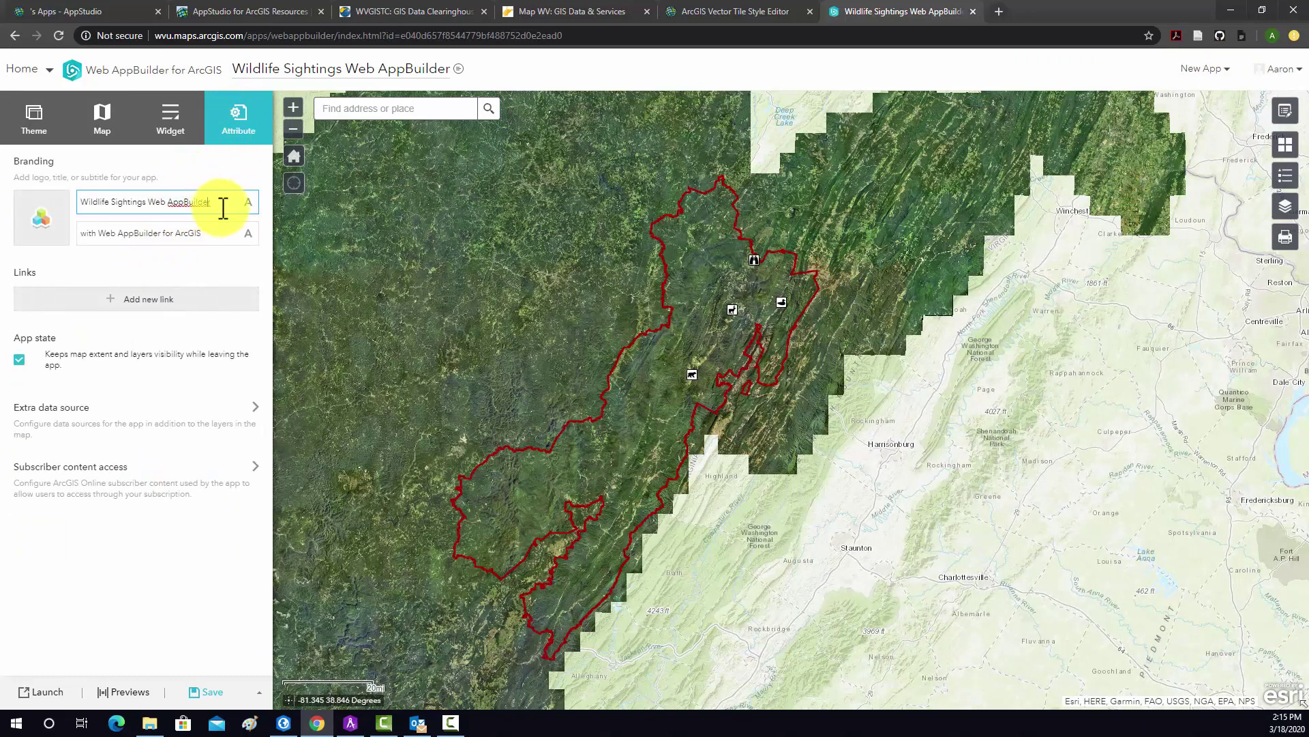
pyautogui.click(48, 232)
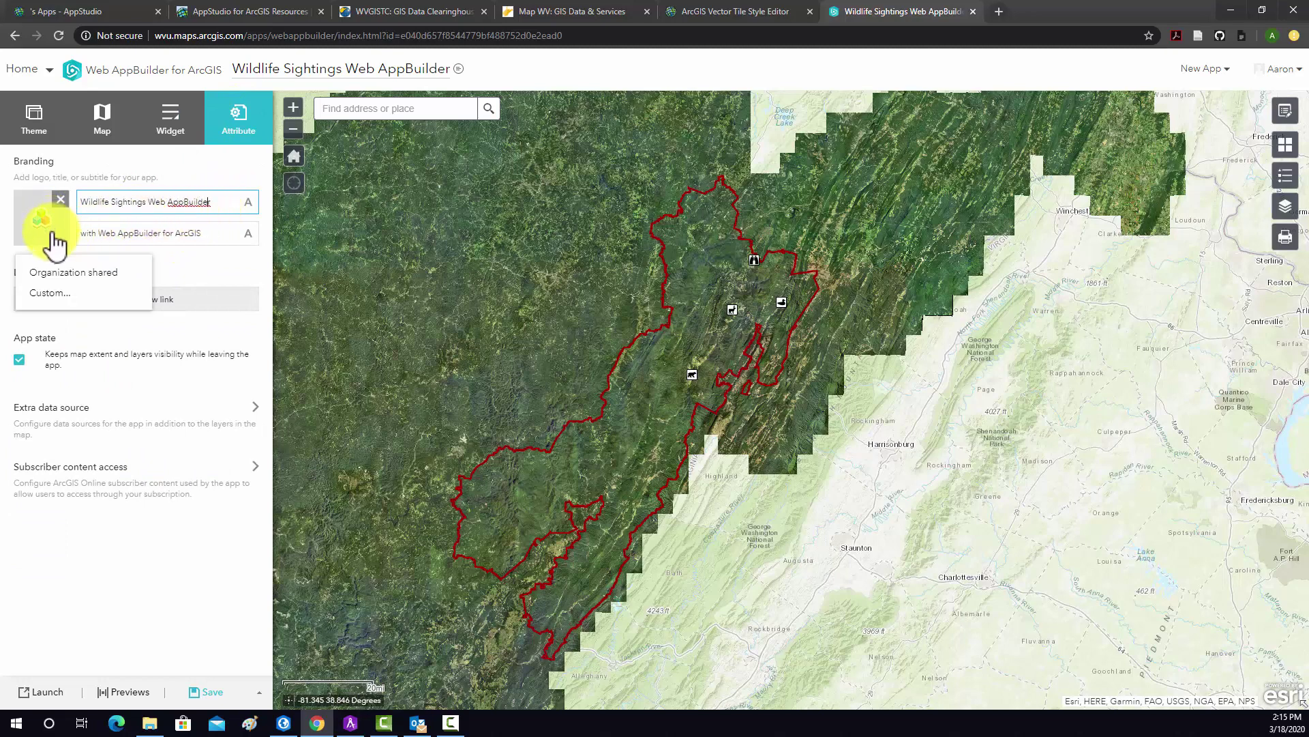
pyautogui.click(133, 277)
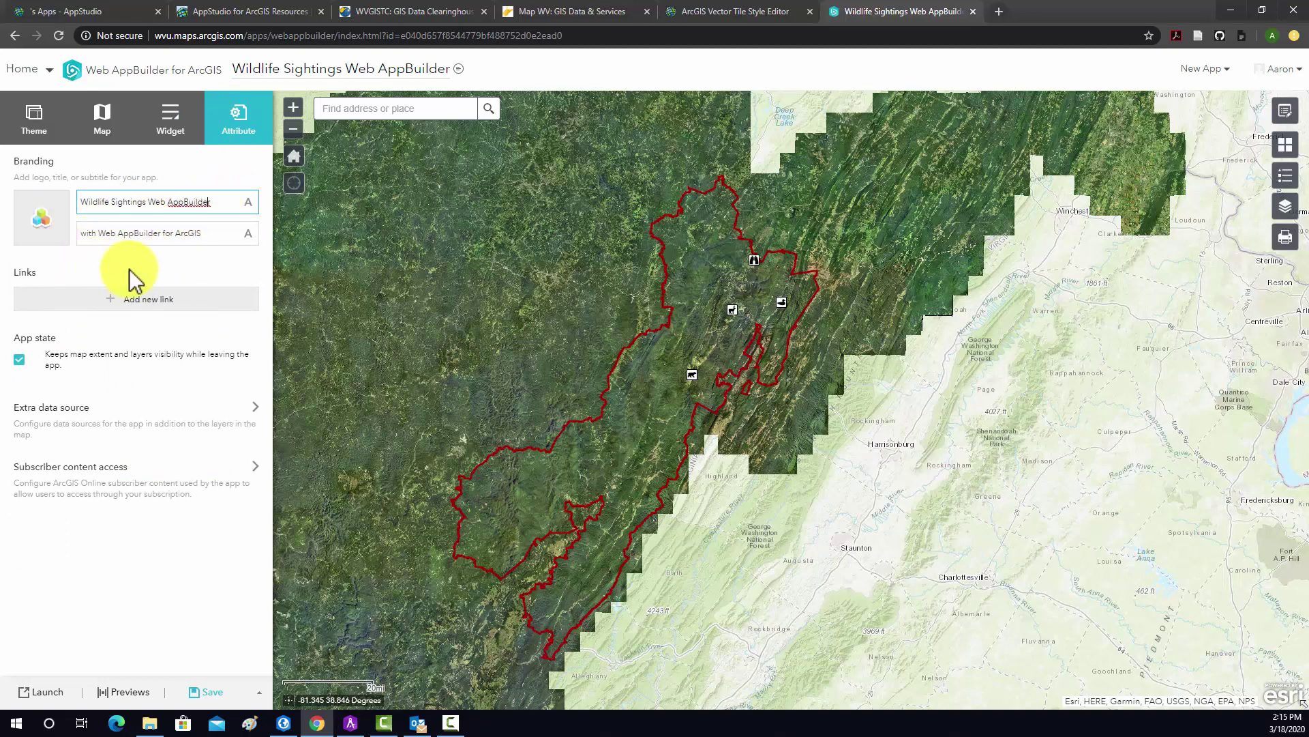
# Step: Set a custom app logo by uploading wvagp_logo.png from the Teaching_WVU > WVAGP > wvagp_webgis folder
pyautogui.click(43, 218)
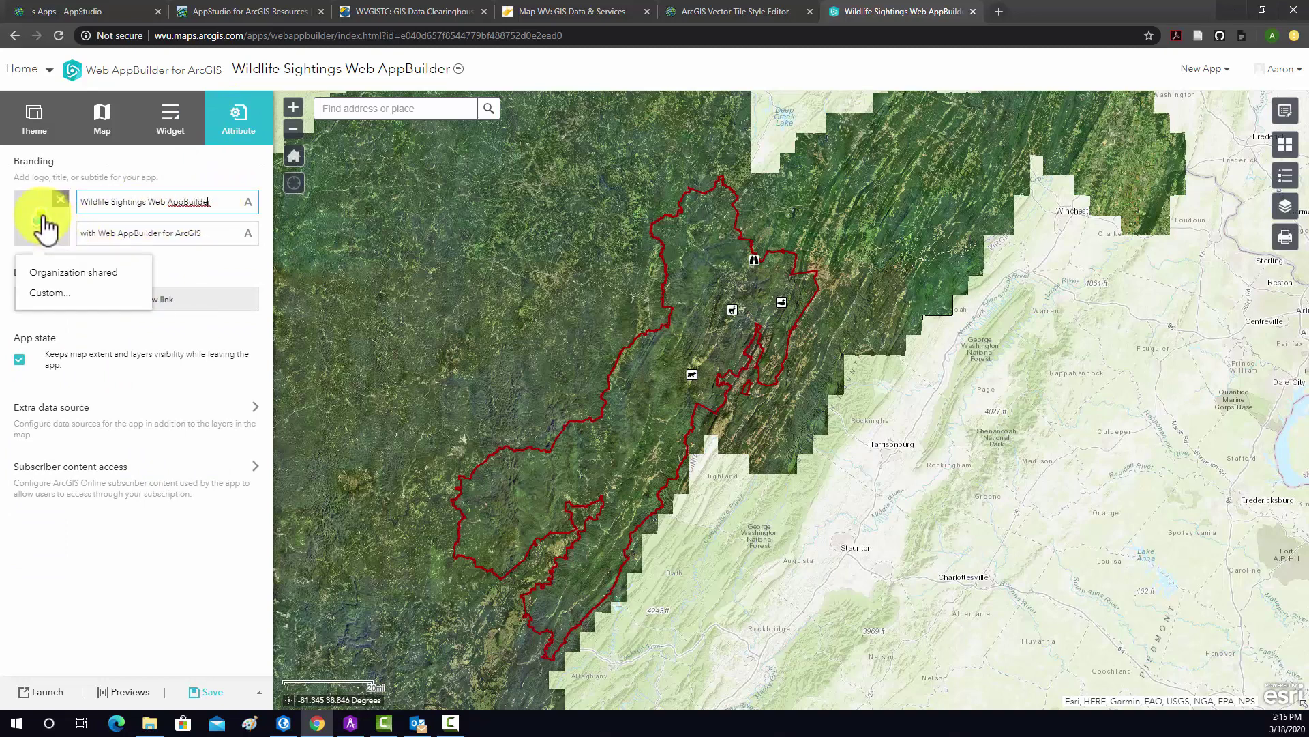
pyautogui.click(49, 298)
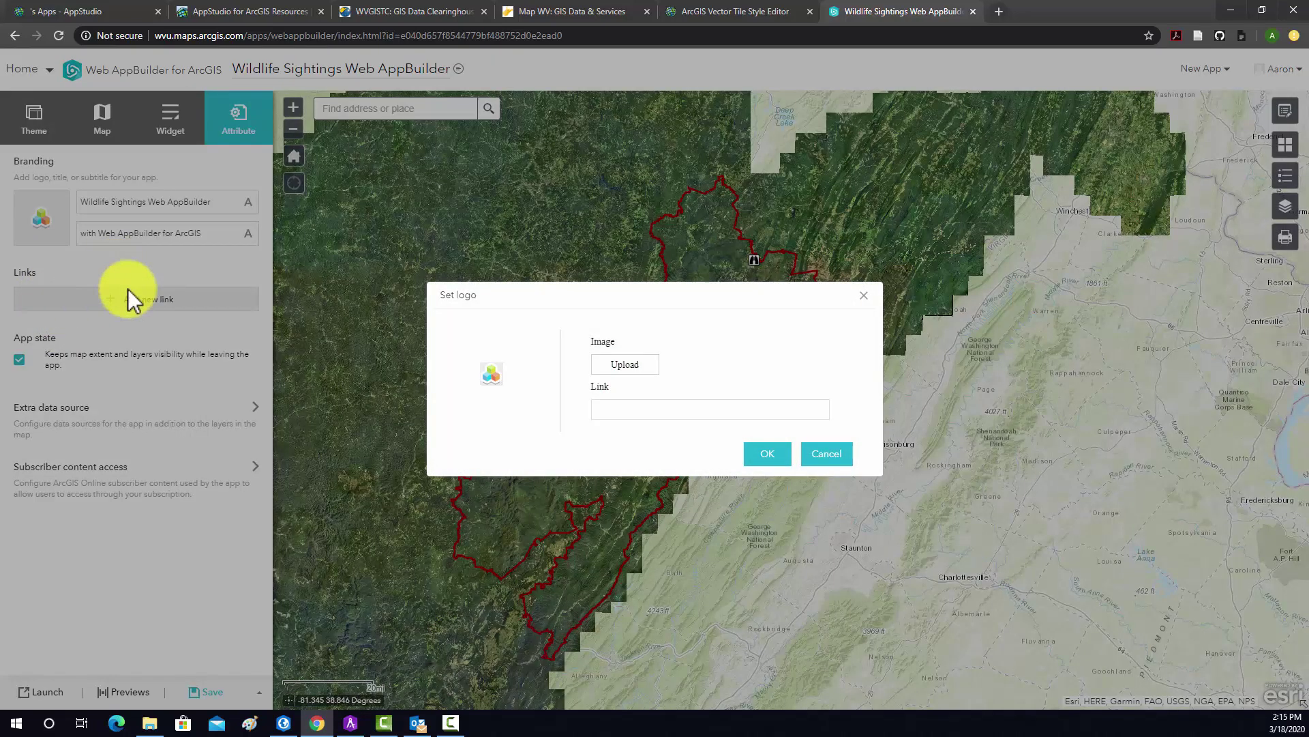
pyautogui.click(624, 364)
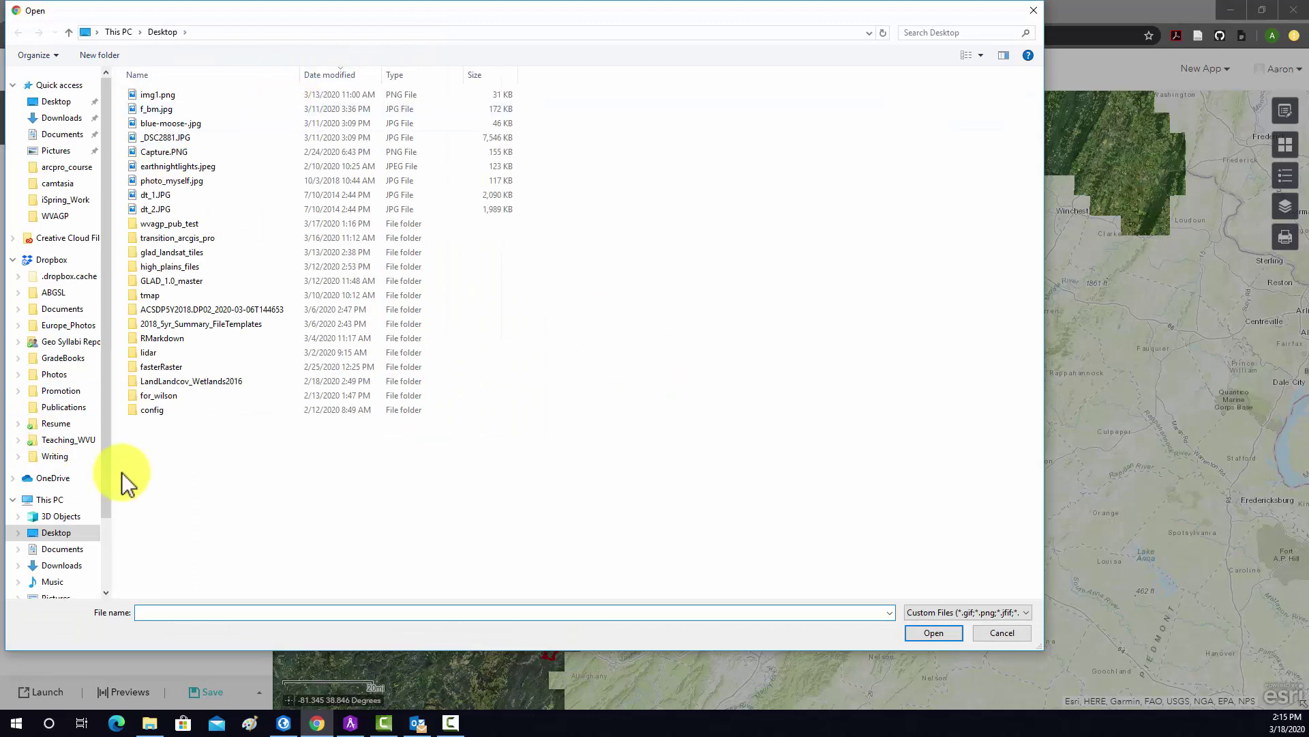
pyautogui.click(75, 440)
pyautogui.scroll(-3, 228, 447)
pyautogui.doubleClick(163, 504)
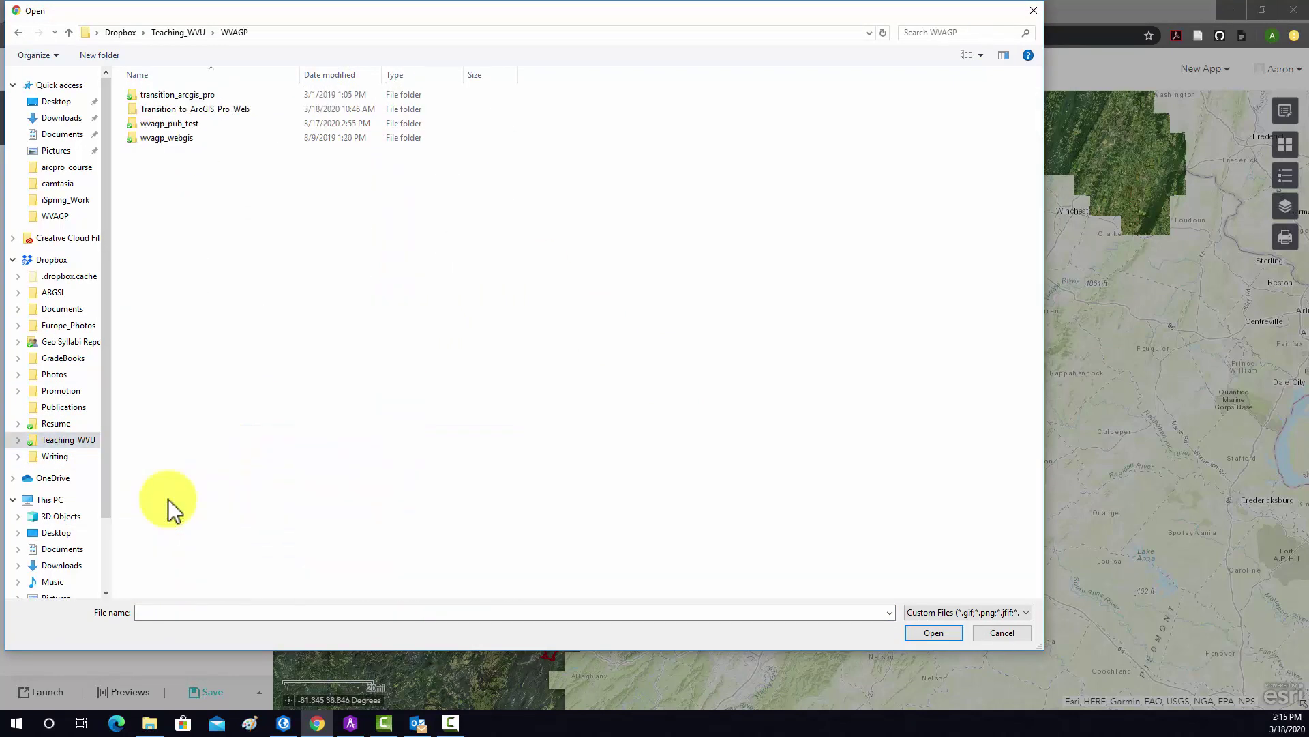
pyautogui.doubleClick(174, 138)
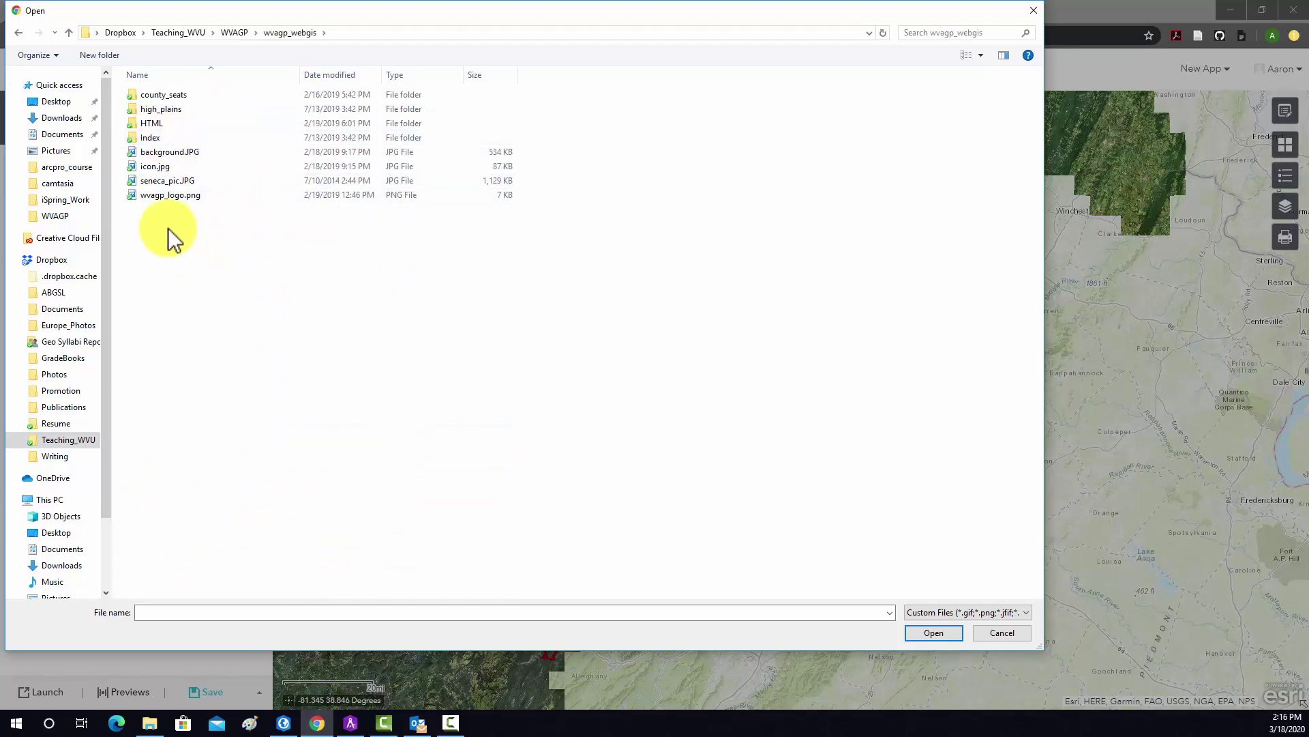
pyautogui.click(162, 194)
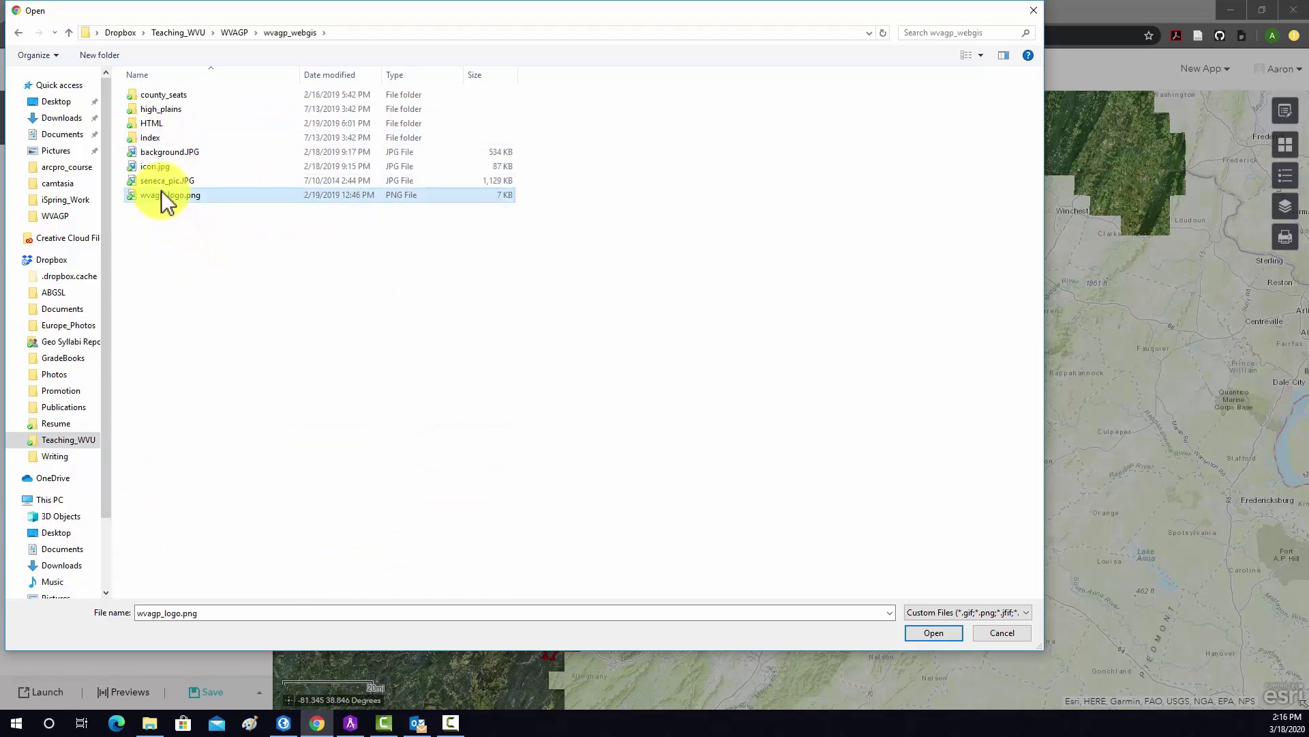
pyautogui.click(918, 631)
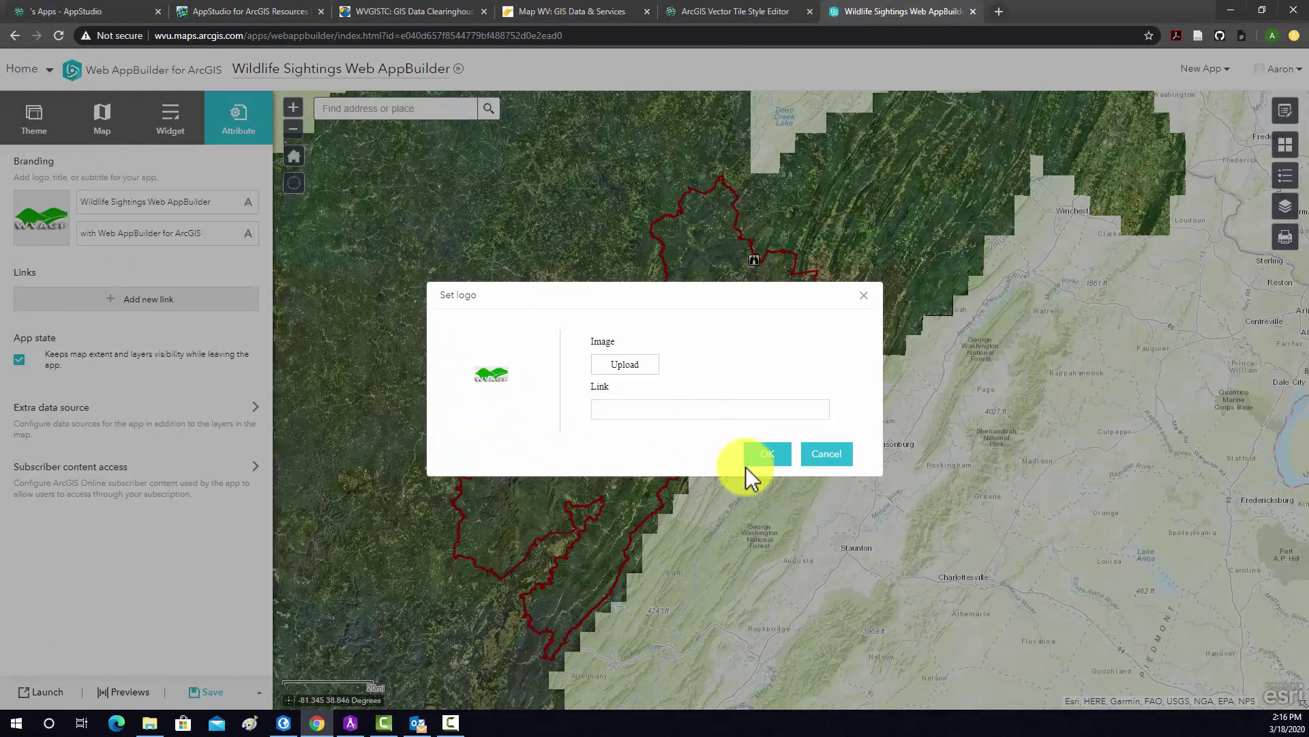
pyautogui.click(767, 456)
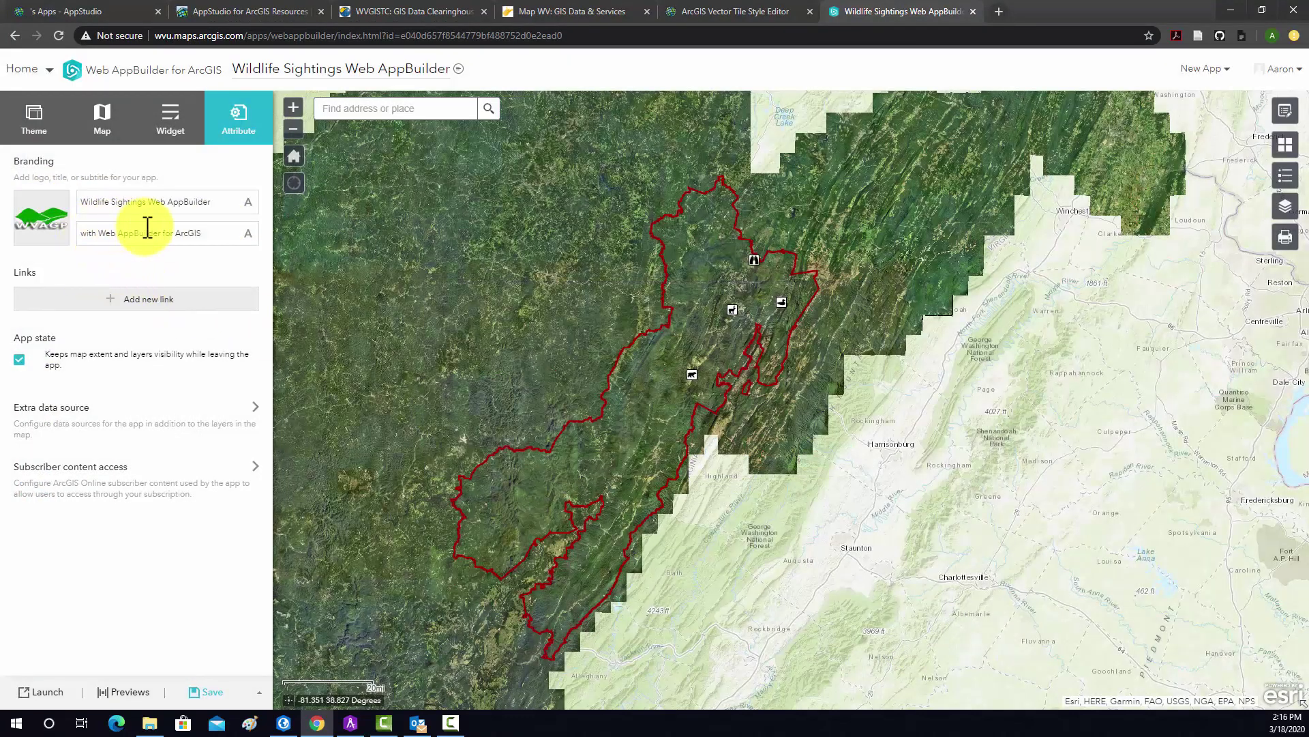
# Step: Reopen the custom logo settings at the link field and search the web for "wvagp gis" in a new browser tab
pyautogui.click(43, 225)
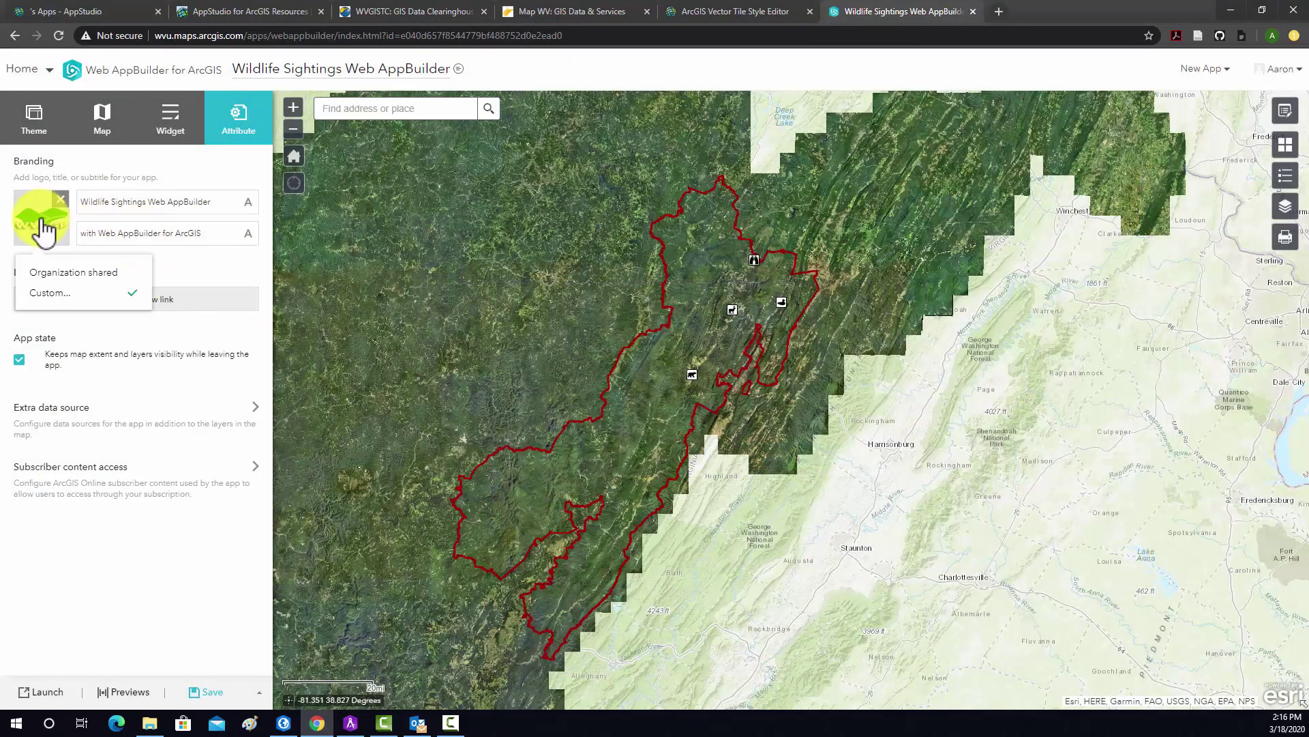
pyautogui.click(49, 294)
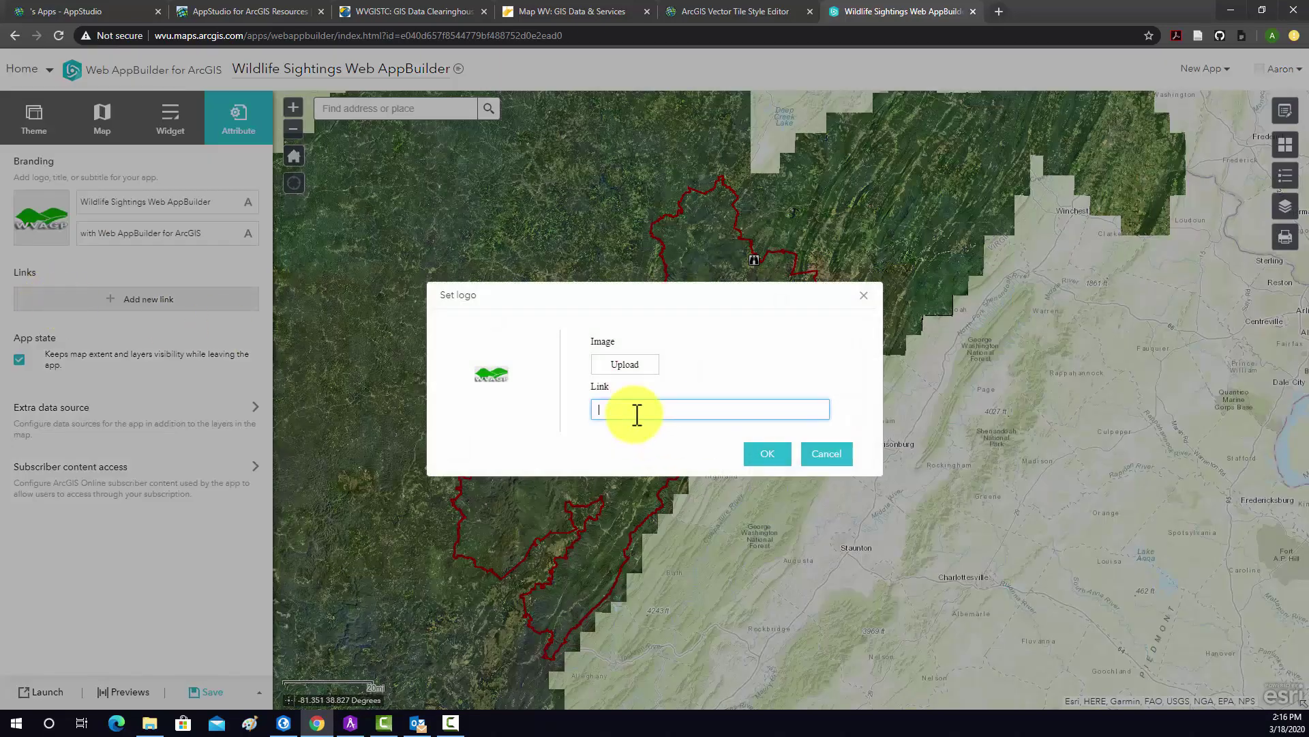
pyautogui.click(999, 12)
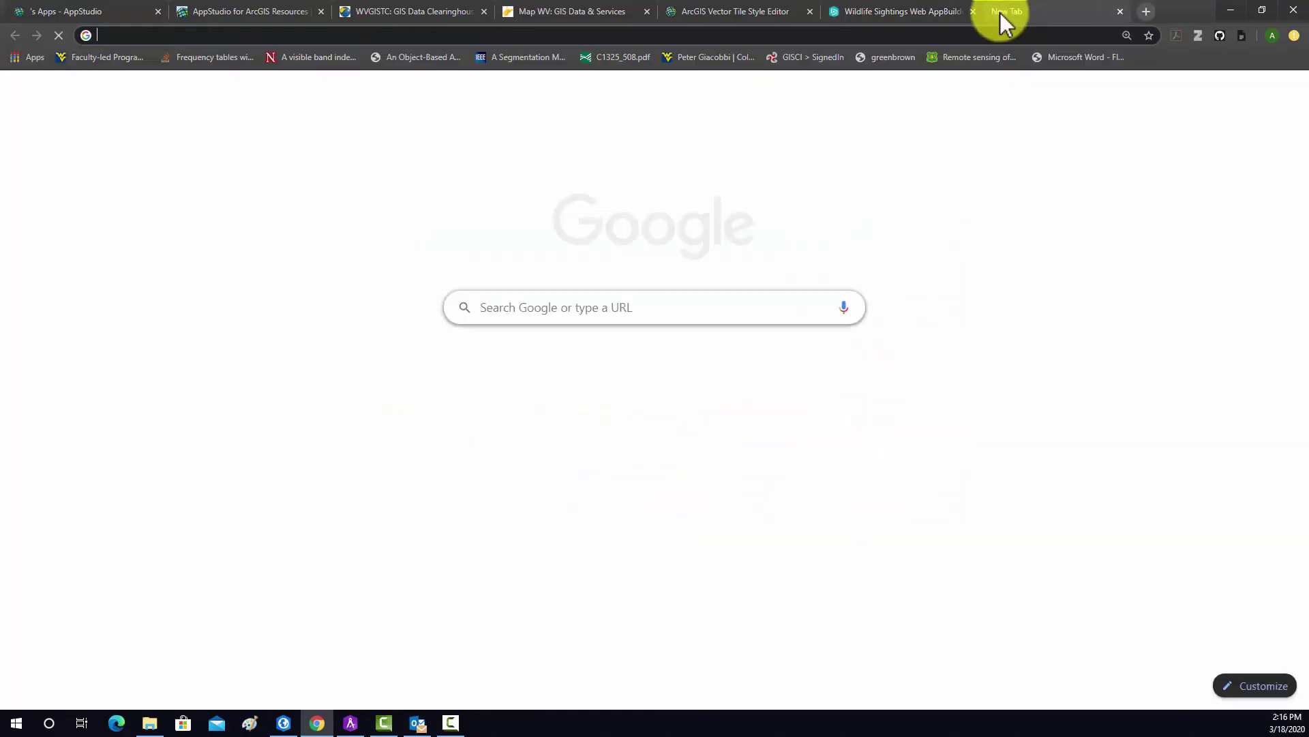
pyautogui.write('wvc')
pyautogui.press('BackSpace')
pyautogui.press('BackSpace')
pyautogui.write('agp')
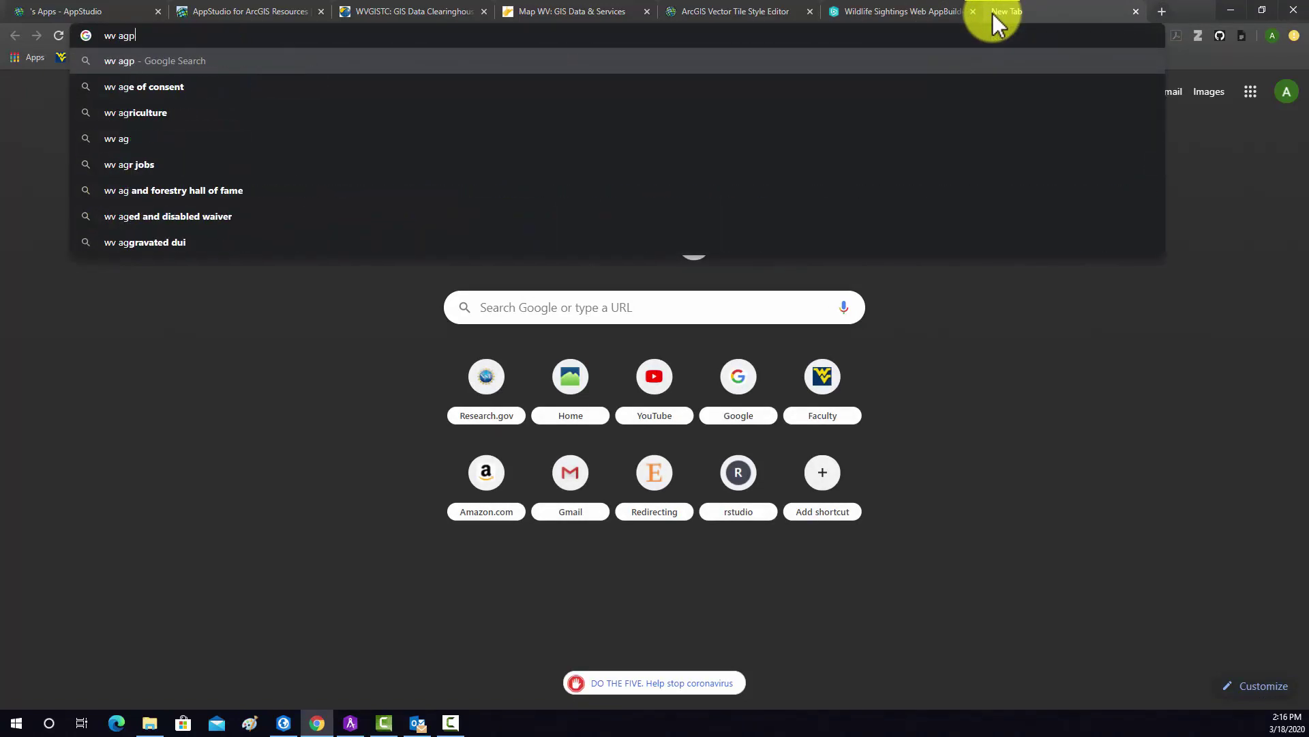
pyautogui.press('BackSpace')
pyautogui.press('BackSpace')
pyautogui.press('BackSpace')
pyautogui.press('BackSpace')
pyautogui.press('BackSpace')
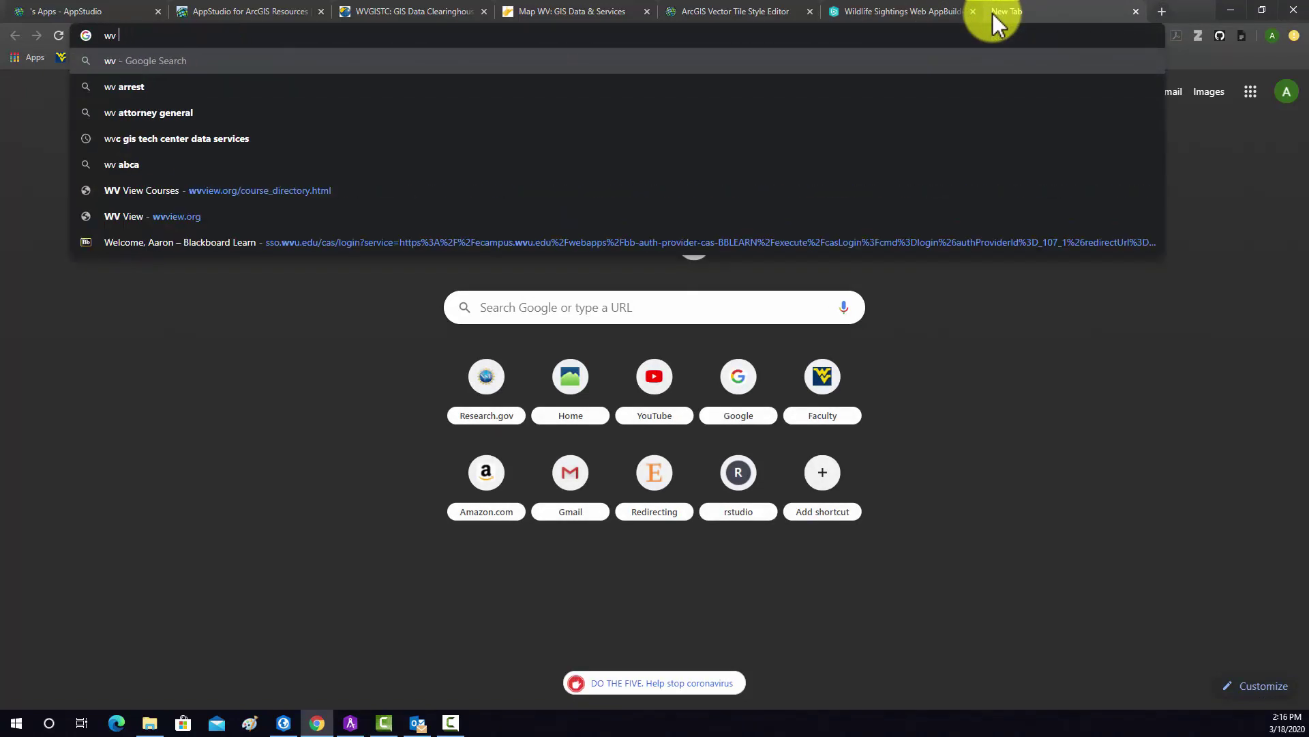
pyautogui.write('agp gis')
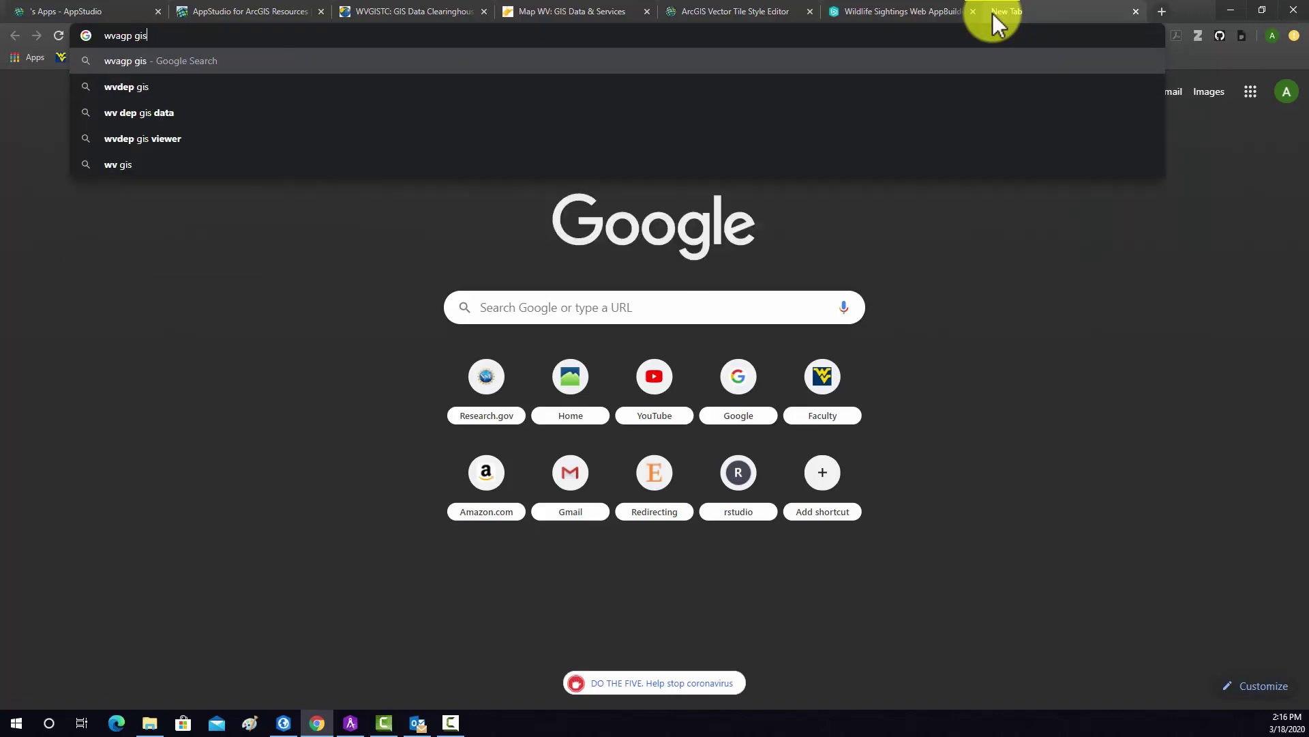
pyautogui.press('Return')
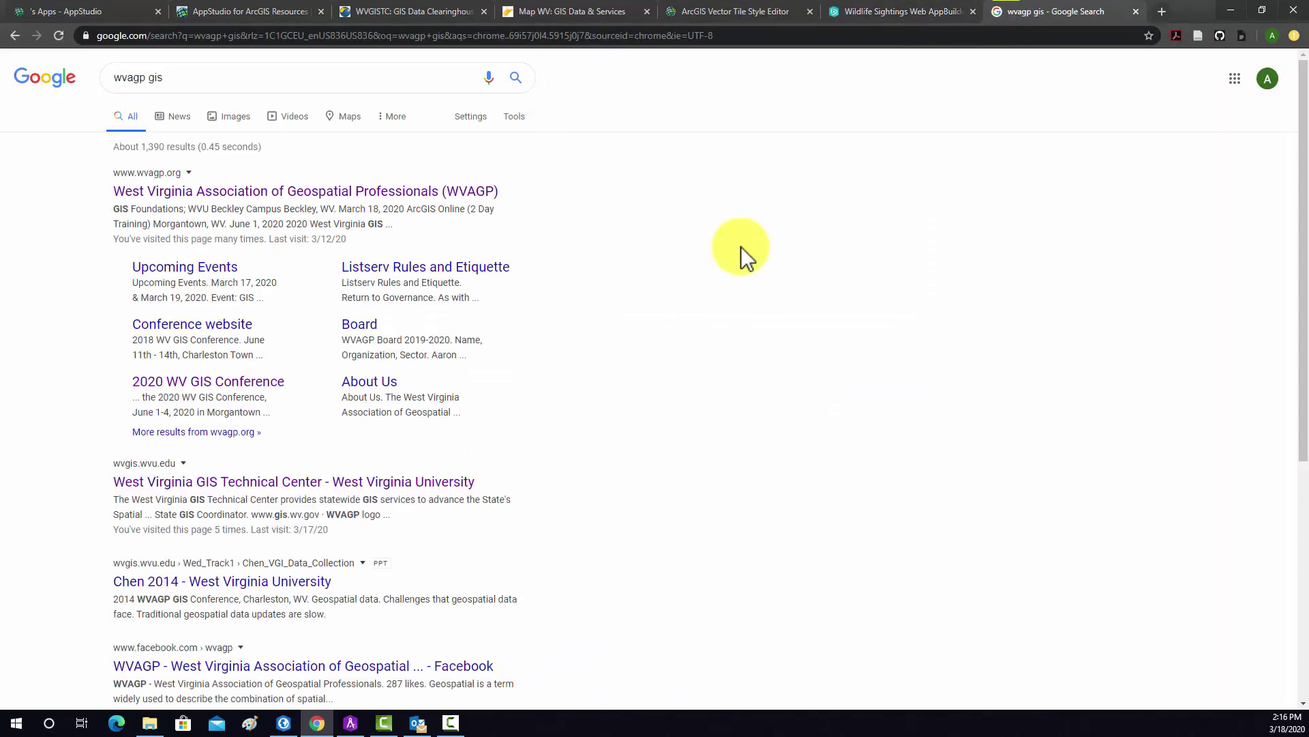
pyautogui.click(384, 203)
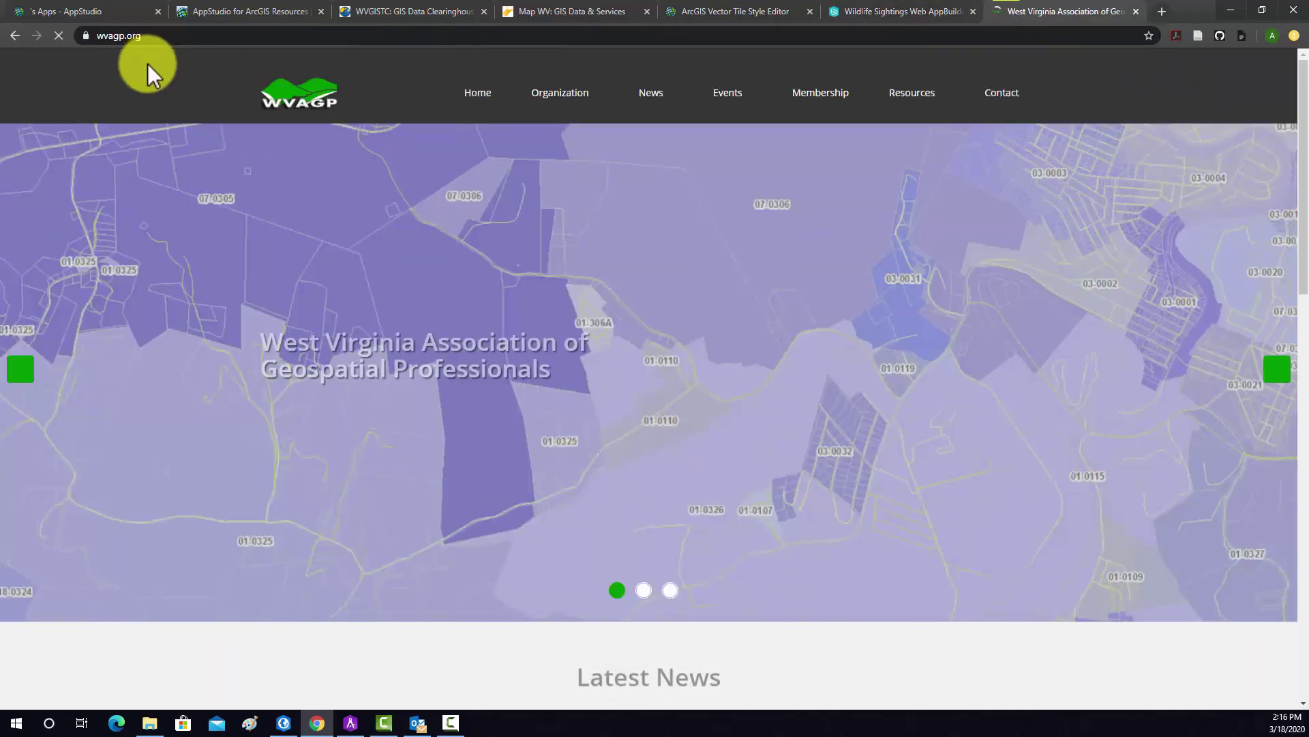
pyautogui.rightClick(131, 36)
pyautogui.click(161, 112)
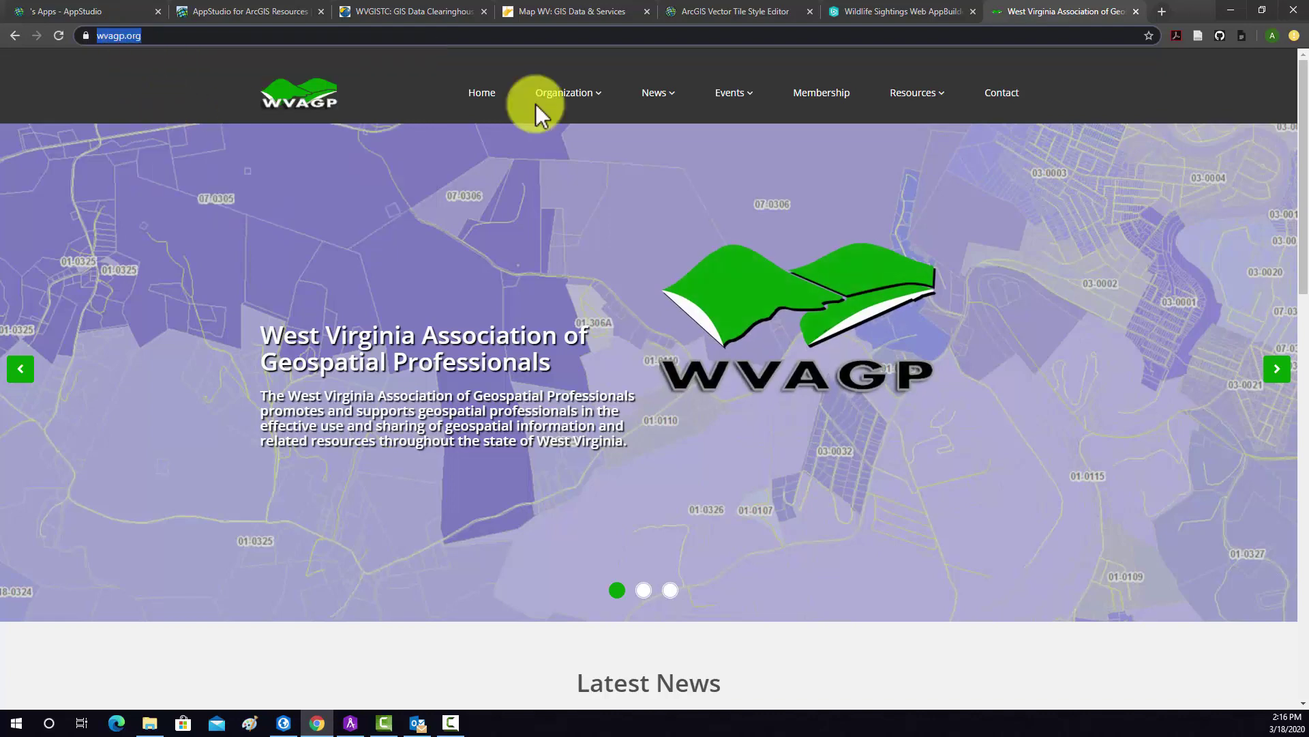
pyautogui.click(854, 14)
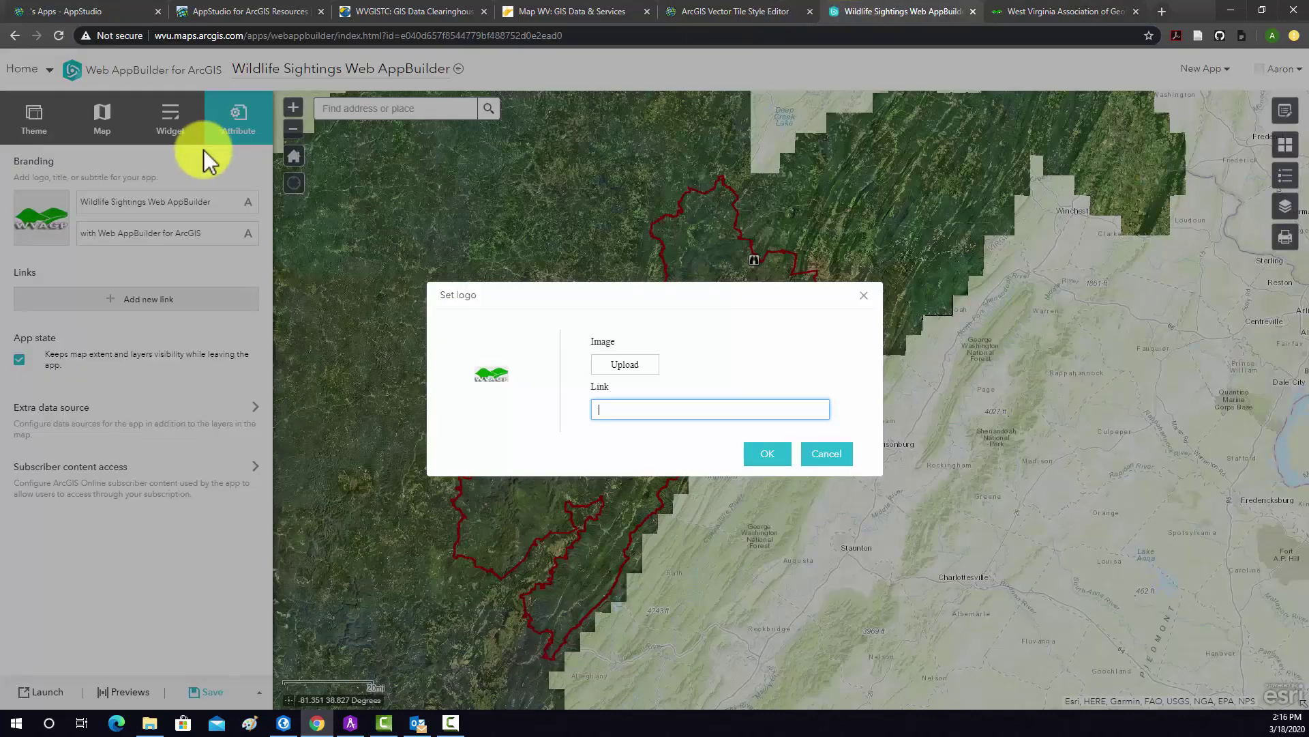
pyautogui.rightClick(643, 414)
pyautogui.click(674, 519)
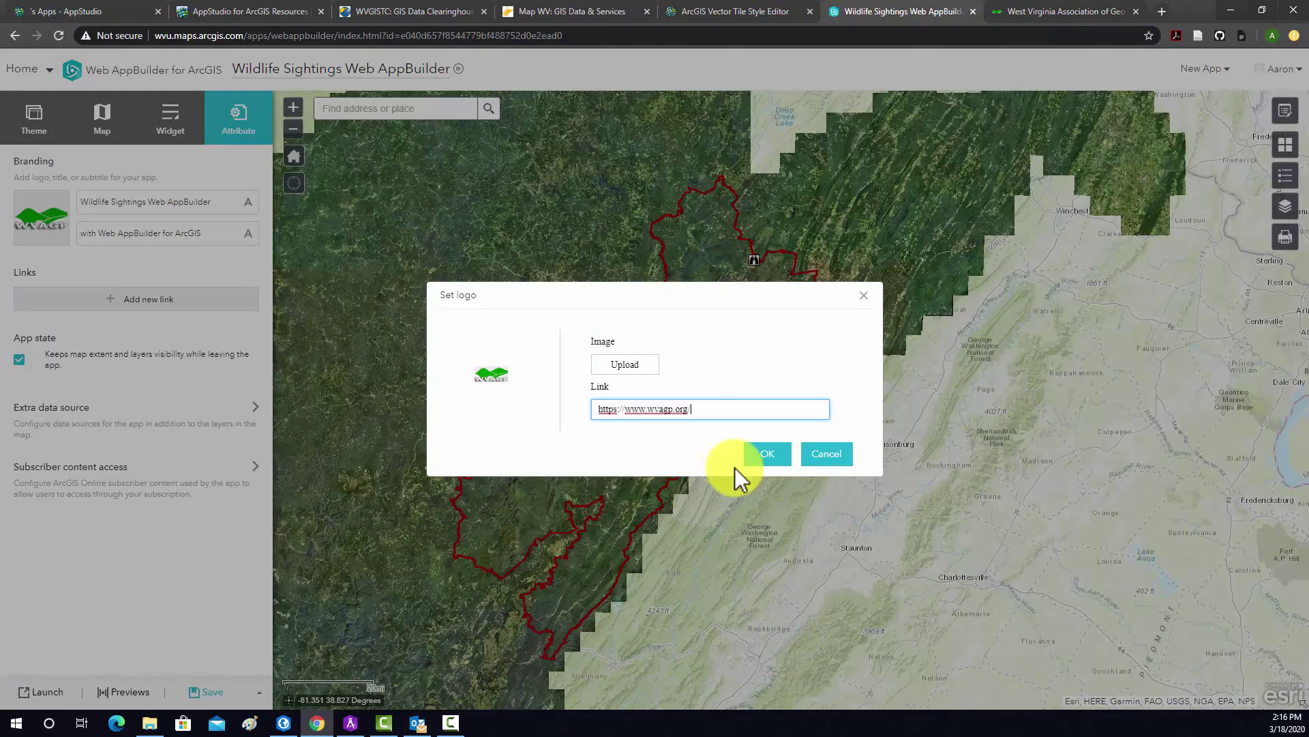
pyautogui.click(767, 455)
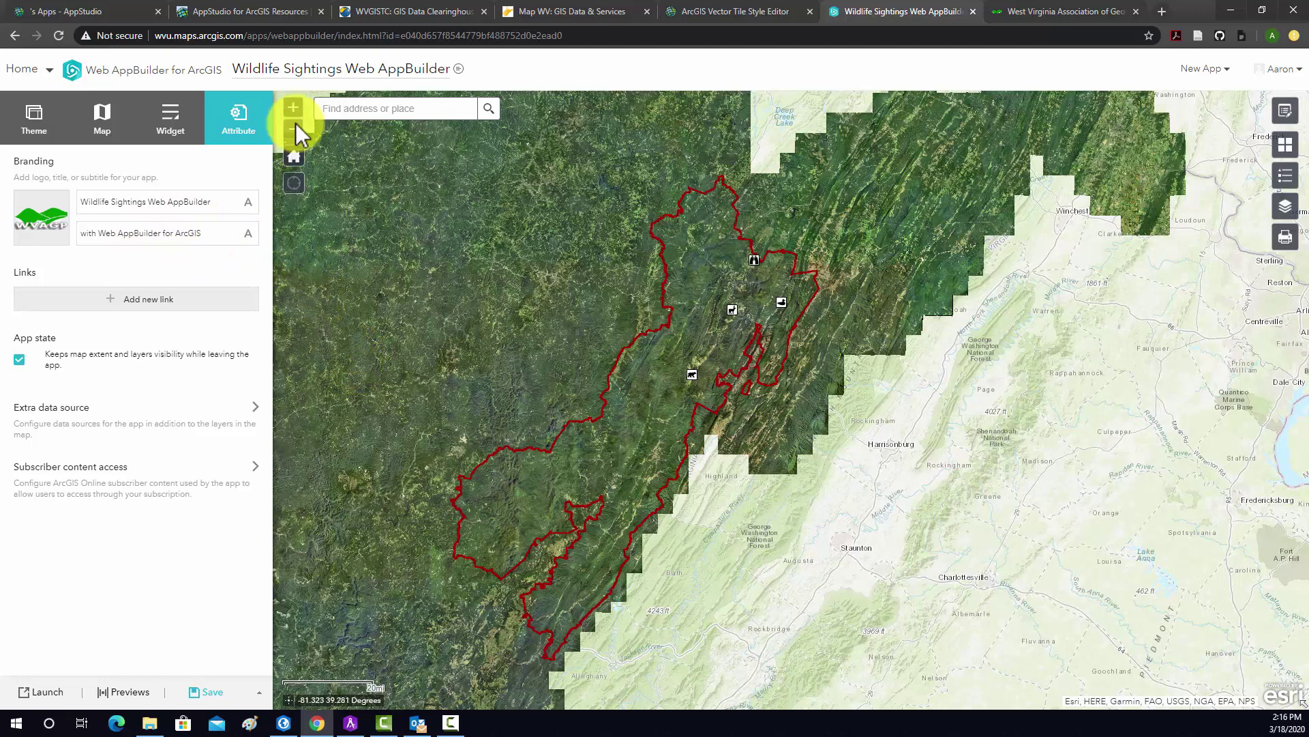
# Step: Try the Dart and Dashboard themes on the app and settle on the Foldable Theme
pyautogui.click(30, 126)
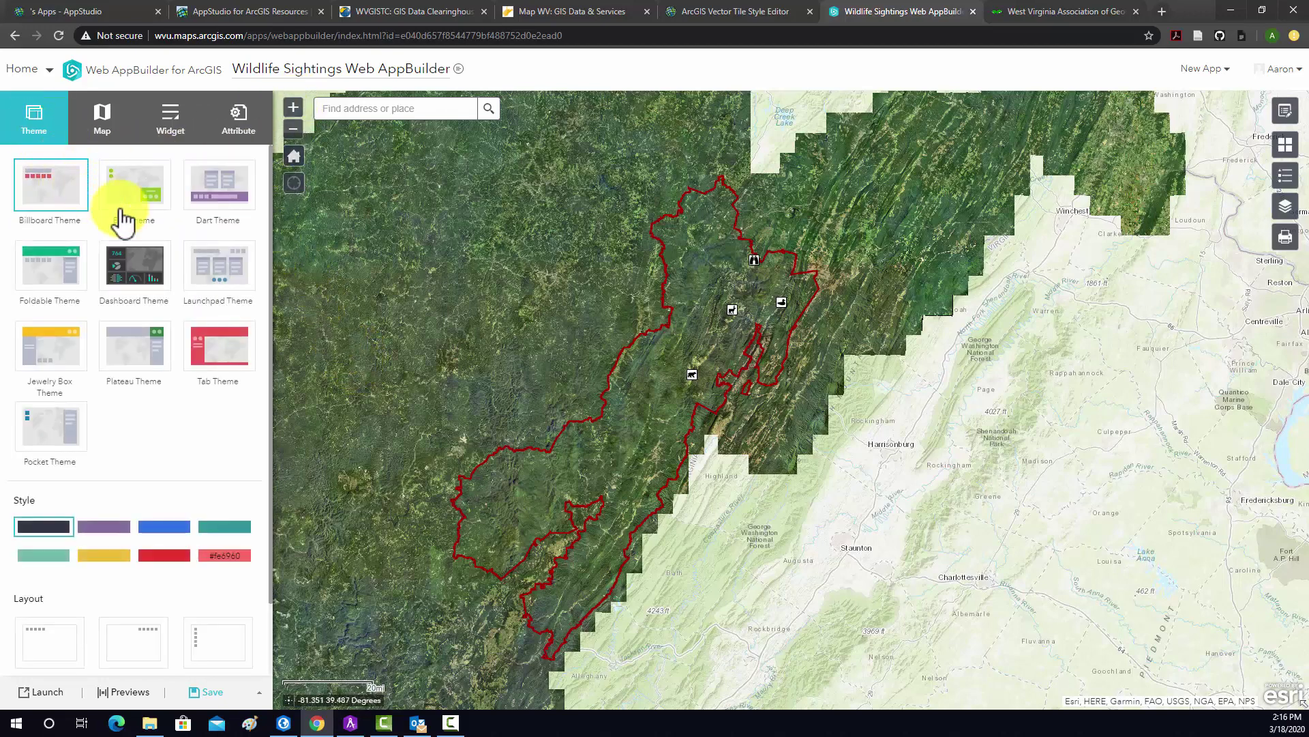
pyautogui.click(213, 195)
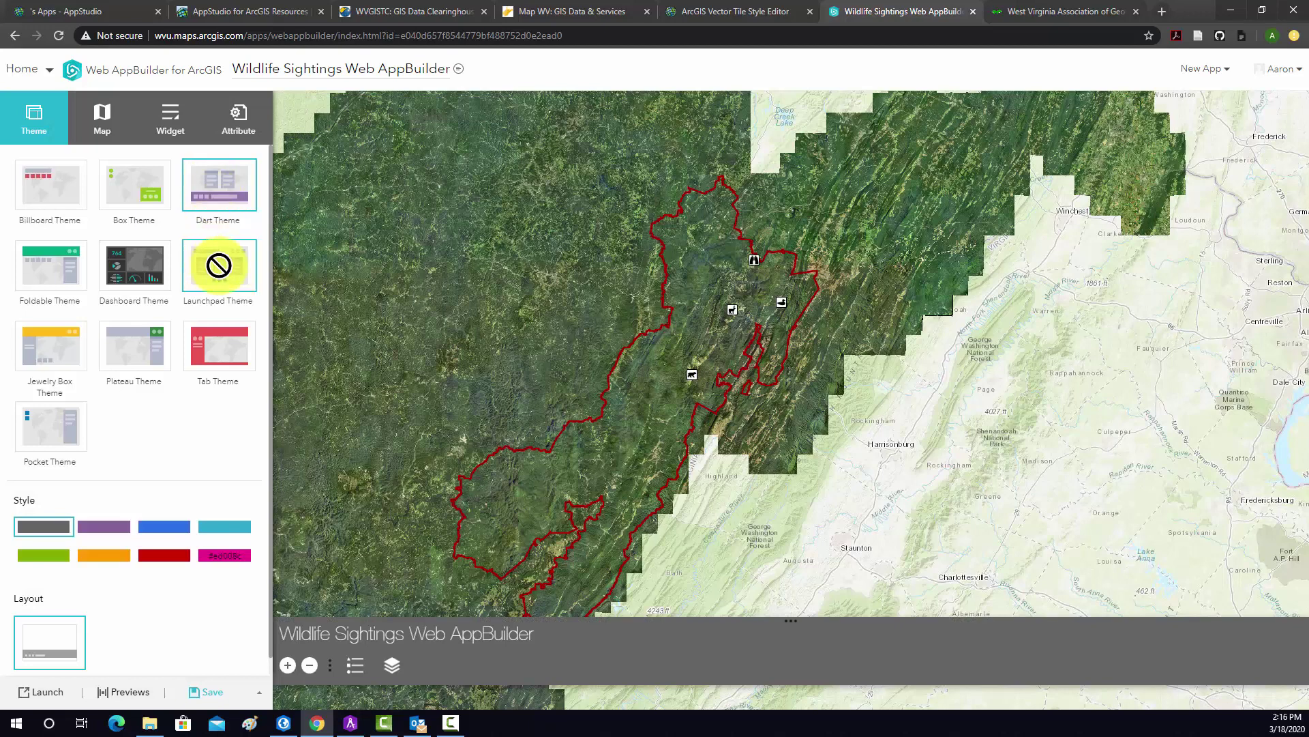
pyautogui.click(134, 265)
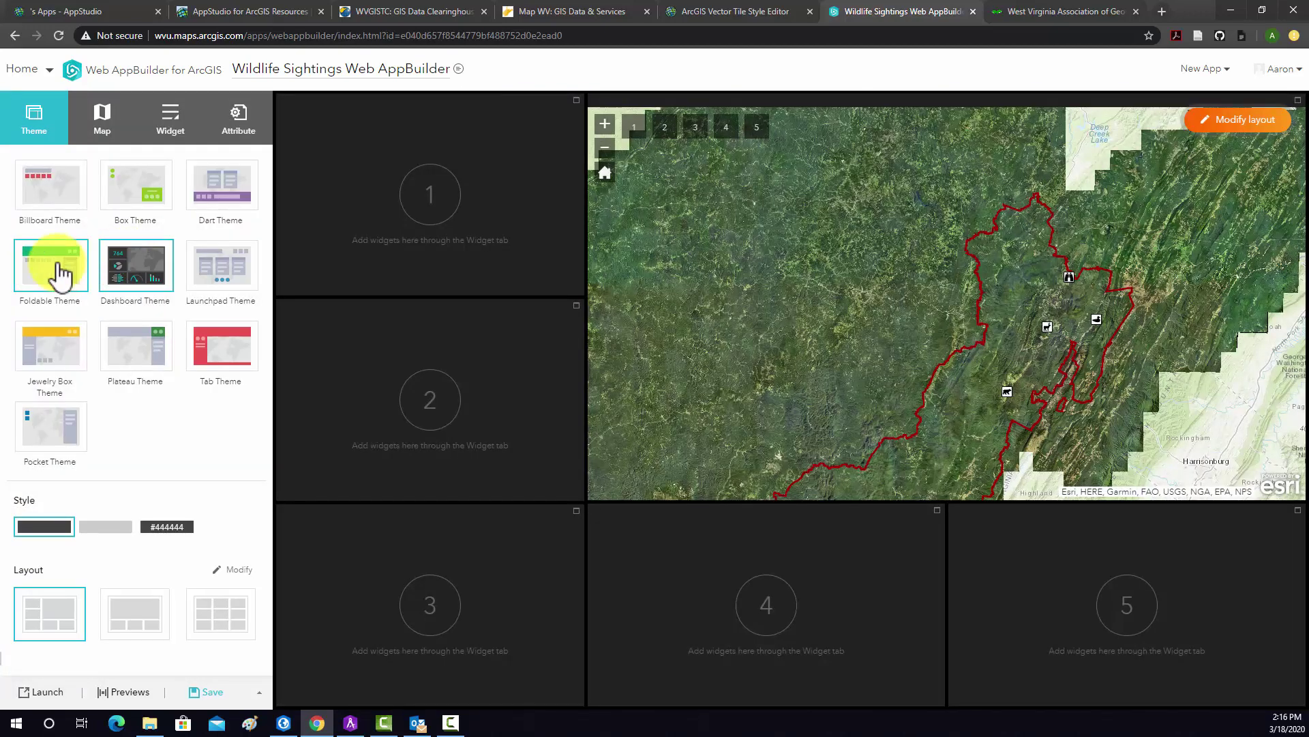
pyautogui.click(55, 269)
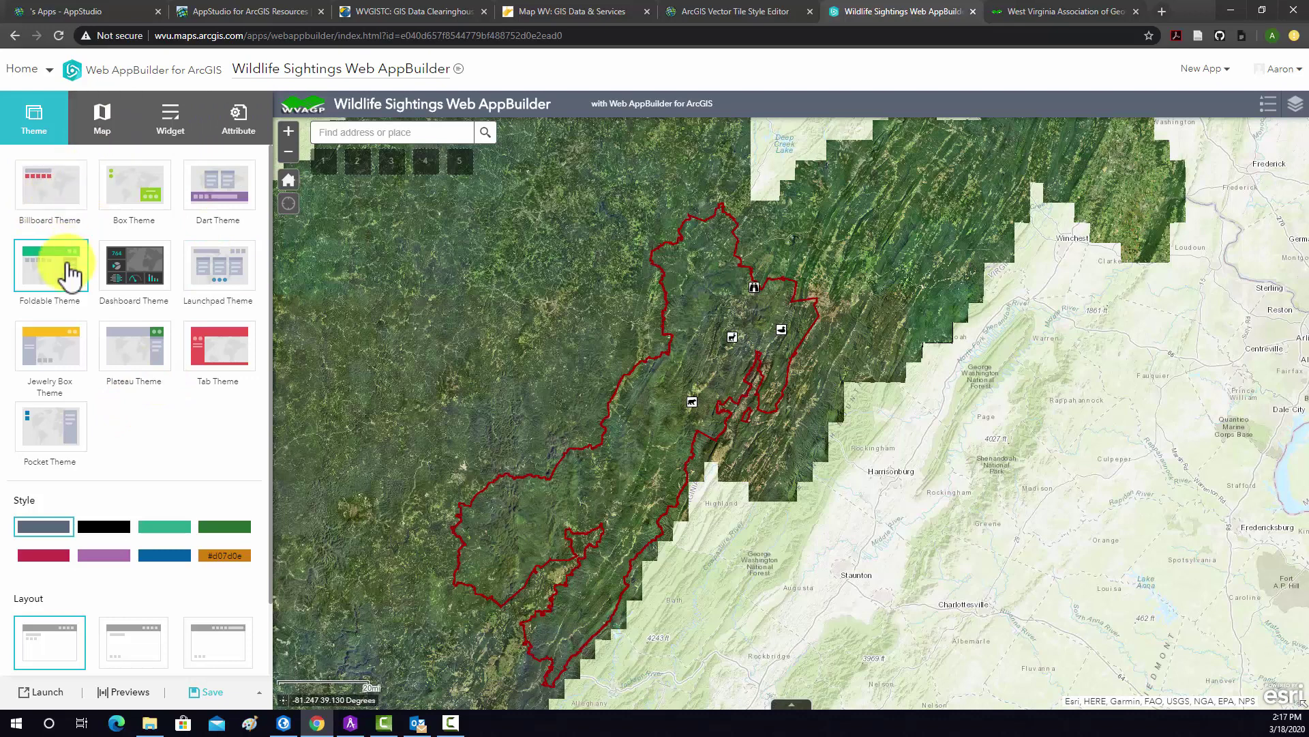
# Step: Fill the first widget placeholder with the Edit widget, keeping its default settings
pyautogui.click(106, 126)
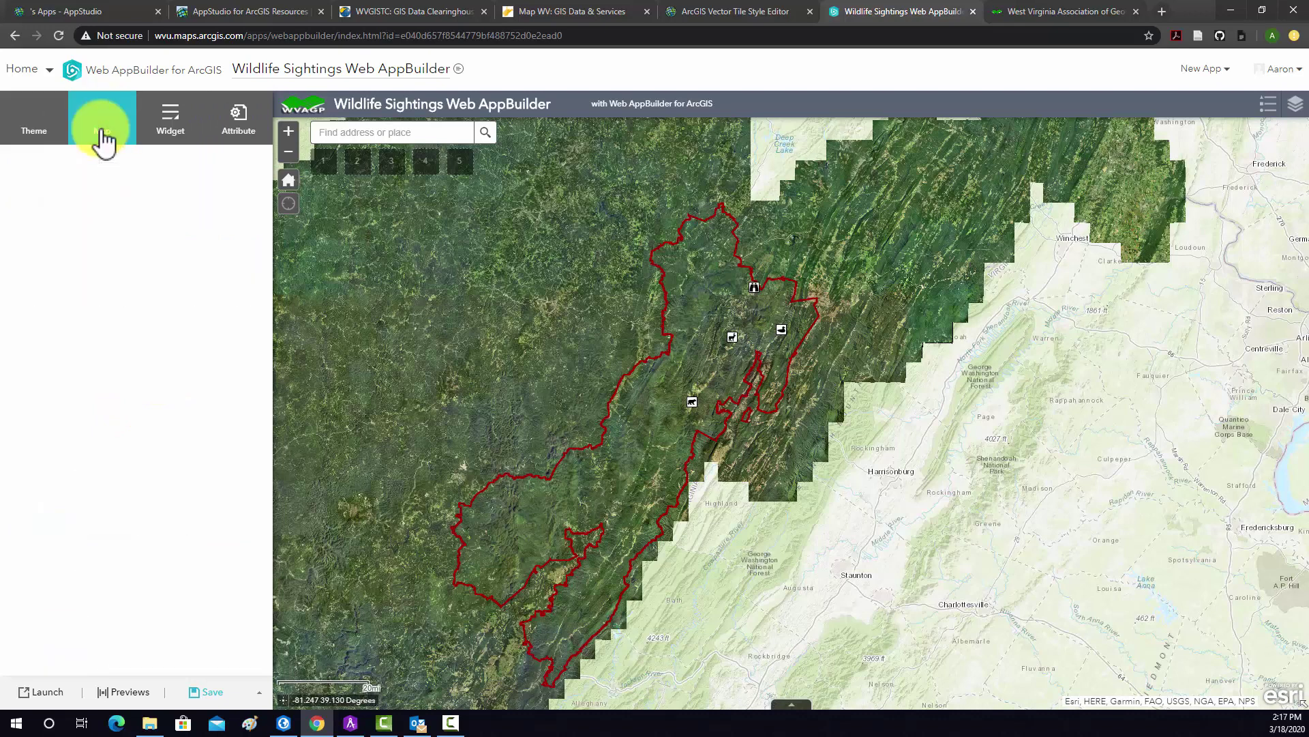
pyautogui.click(170, 123)
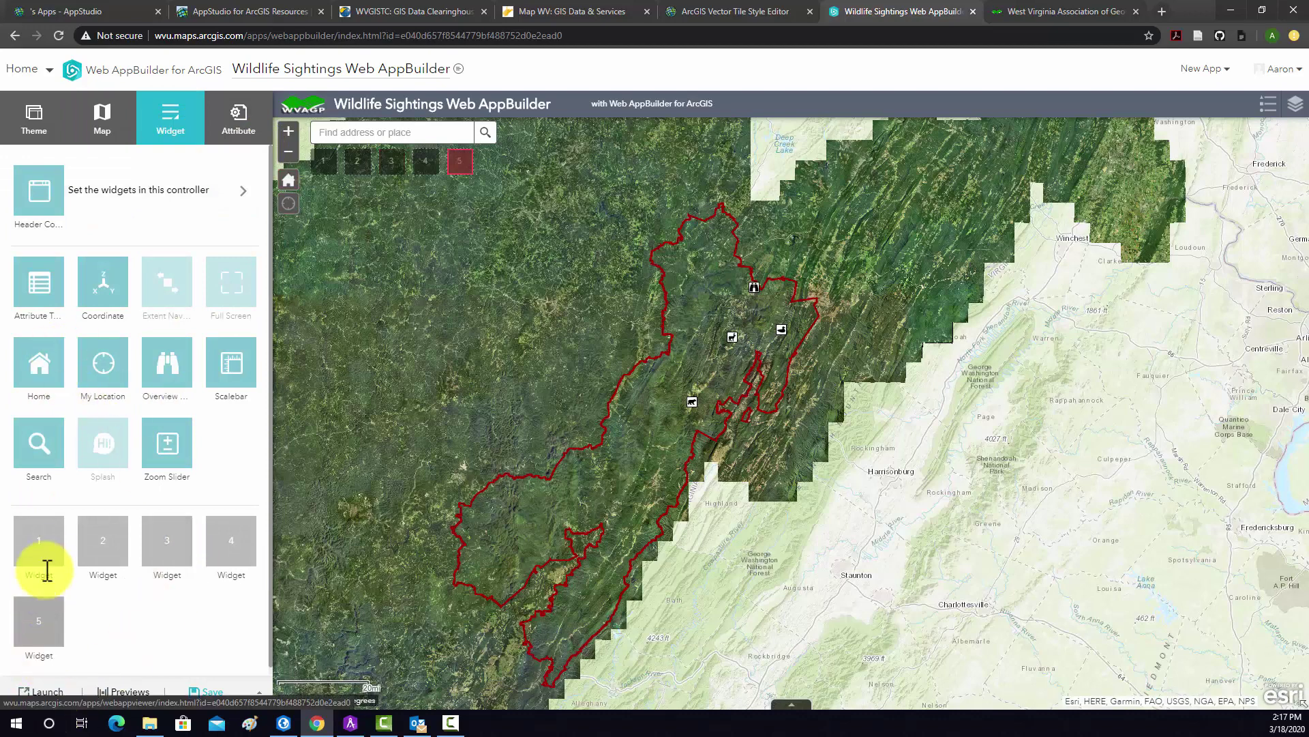
pyautogui.click(51, 545)
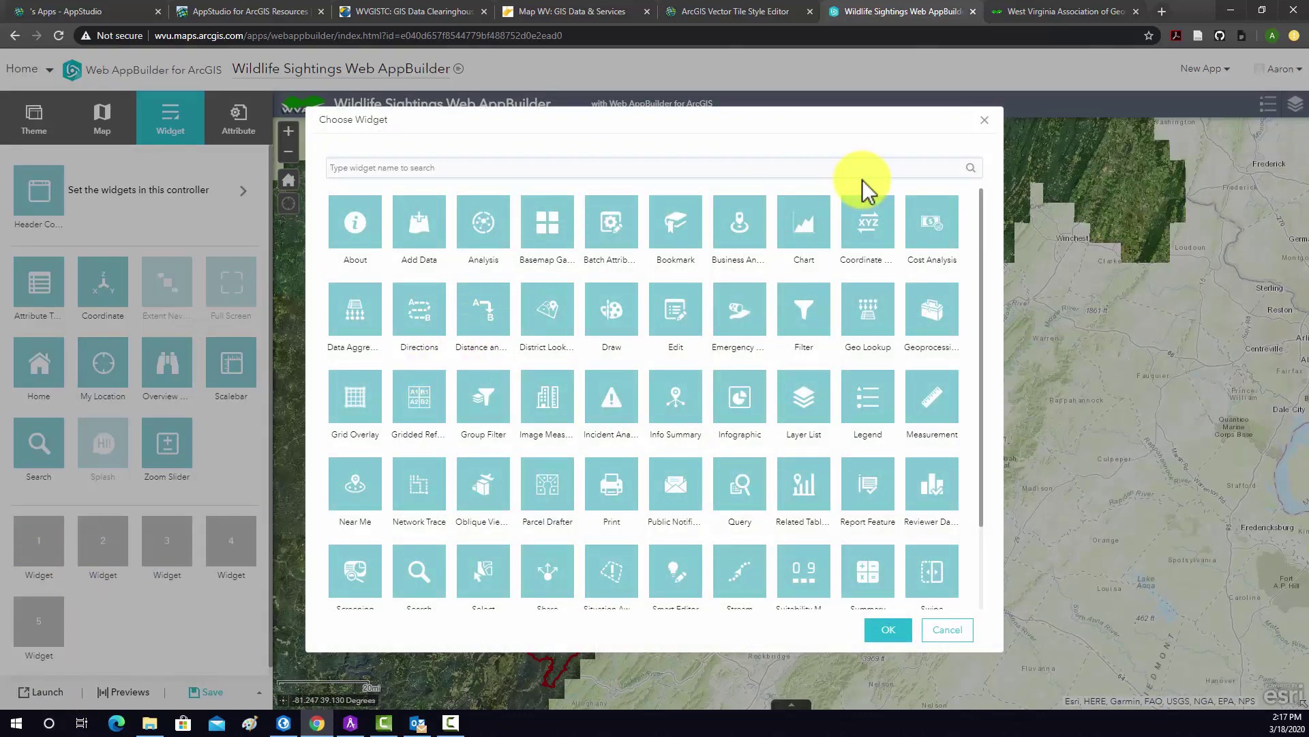
pyautogui.click(675, 326)
pyautogui.click(887, 629)
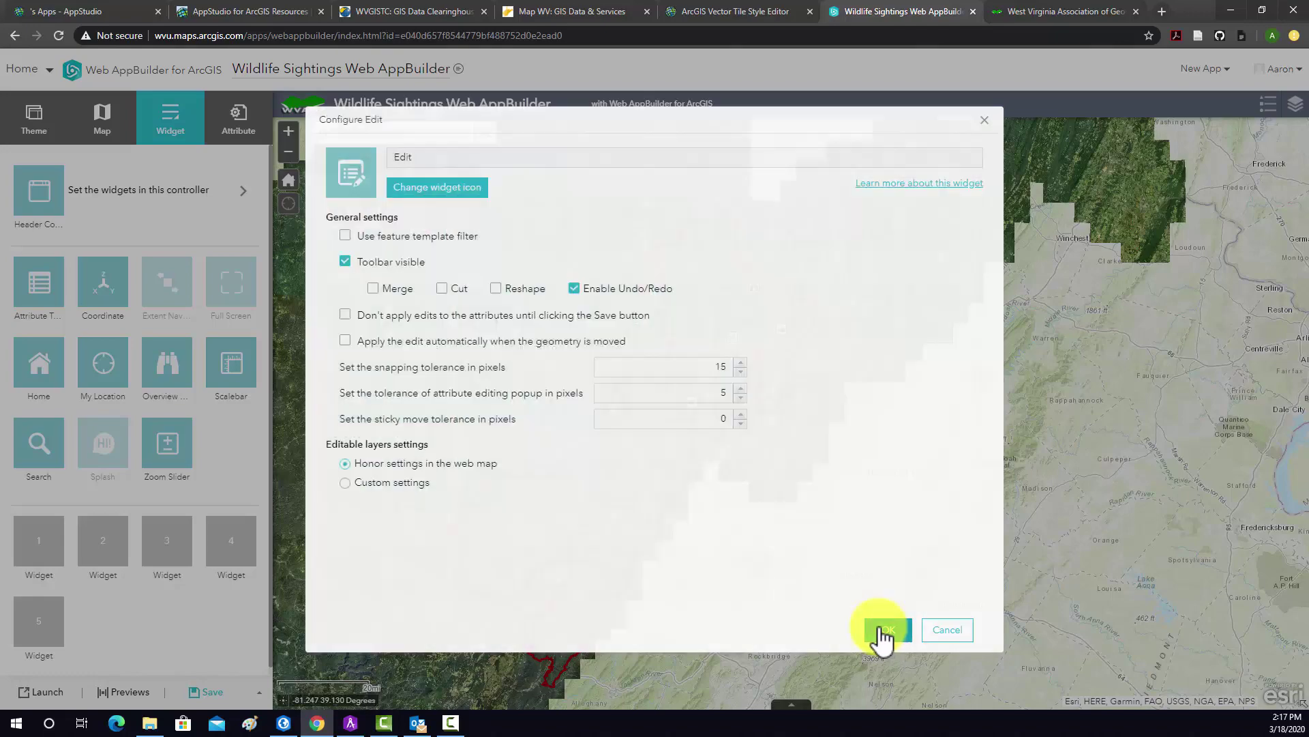
pyautogui.click(887, 638)
# Step: Add the Basemap Gallery widget to the next empty placeholder with its default configuration
pyautogui.click(105, 546)
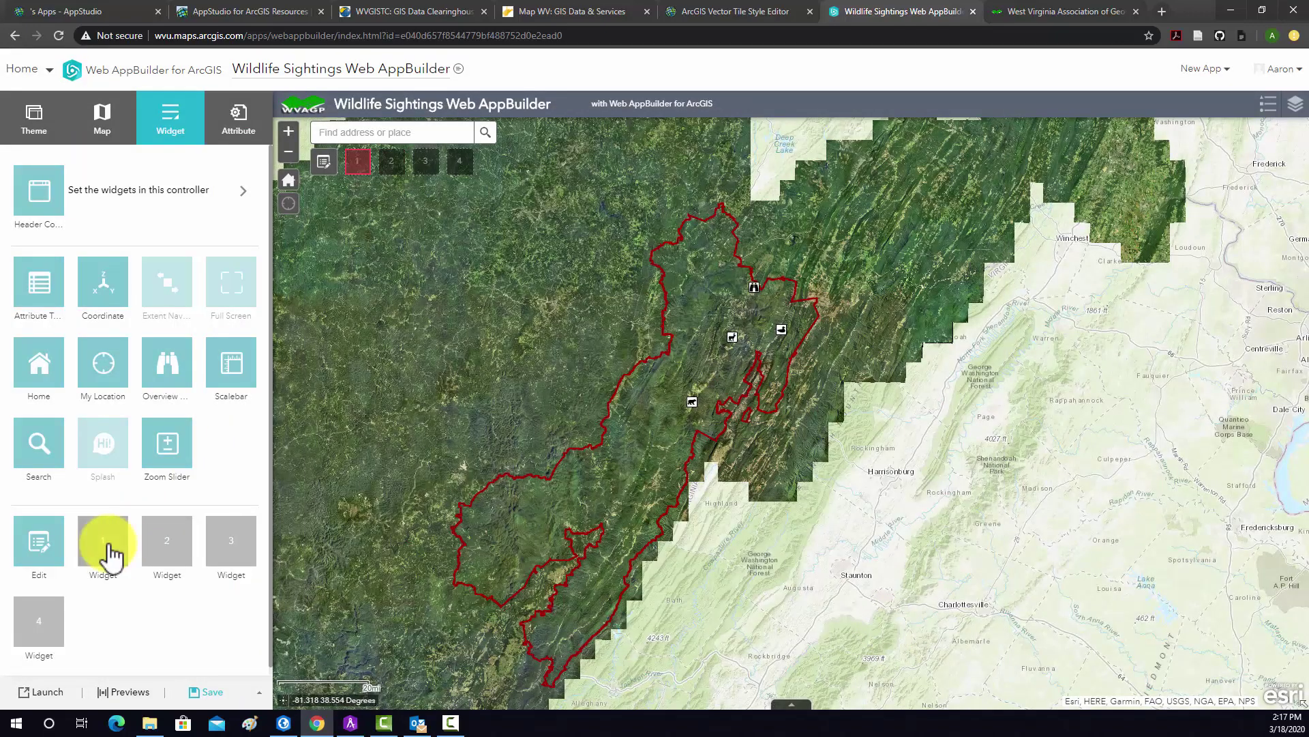
pyautogui.click(579, 249)
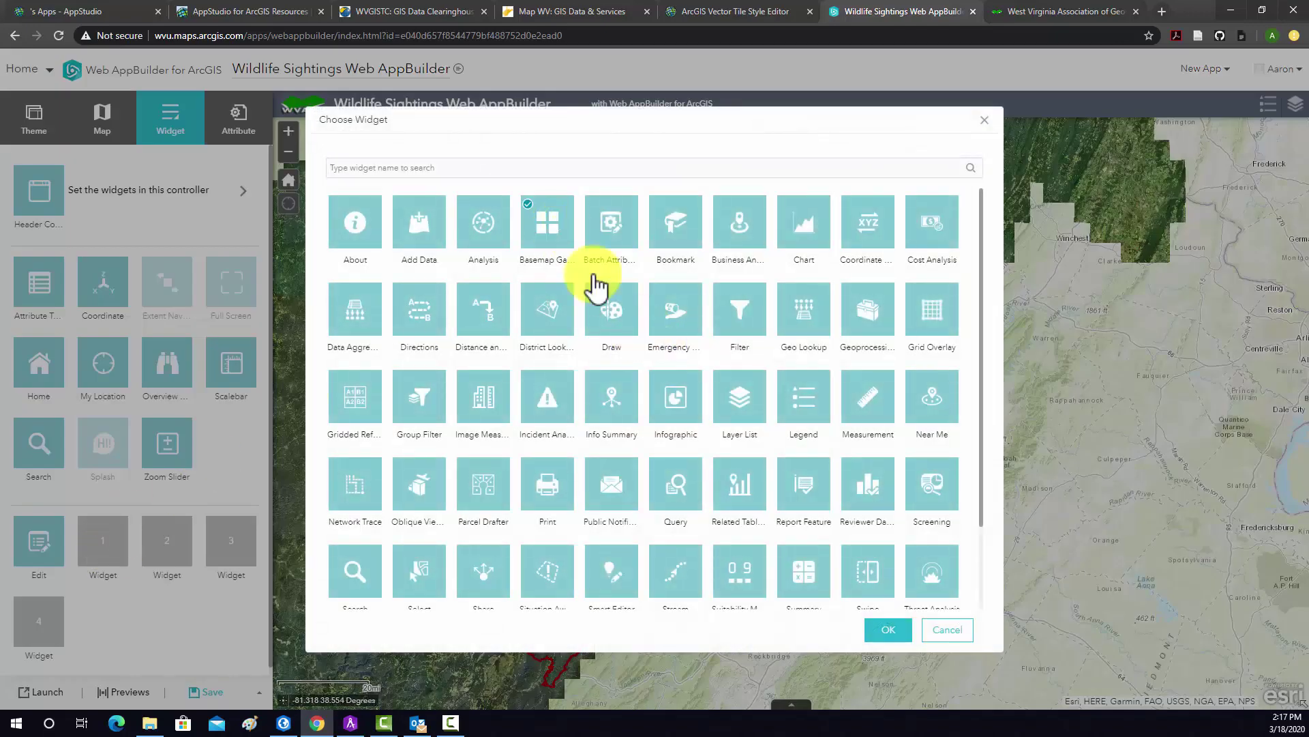
pyautogui.click(888, 629)
pyautogui.click(891, 629)
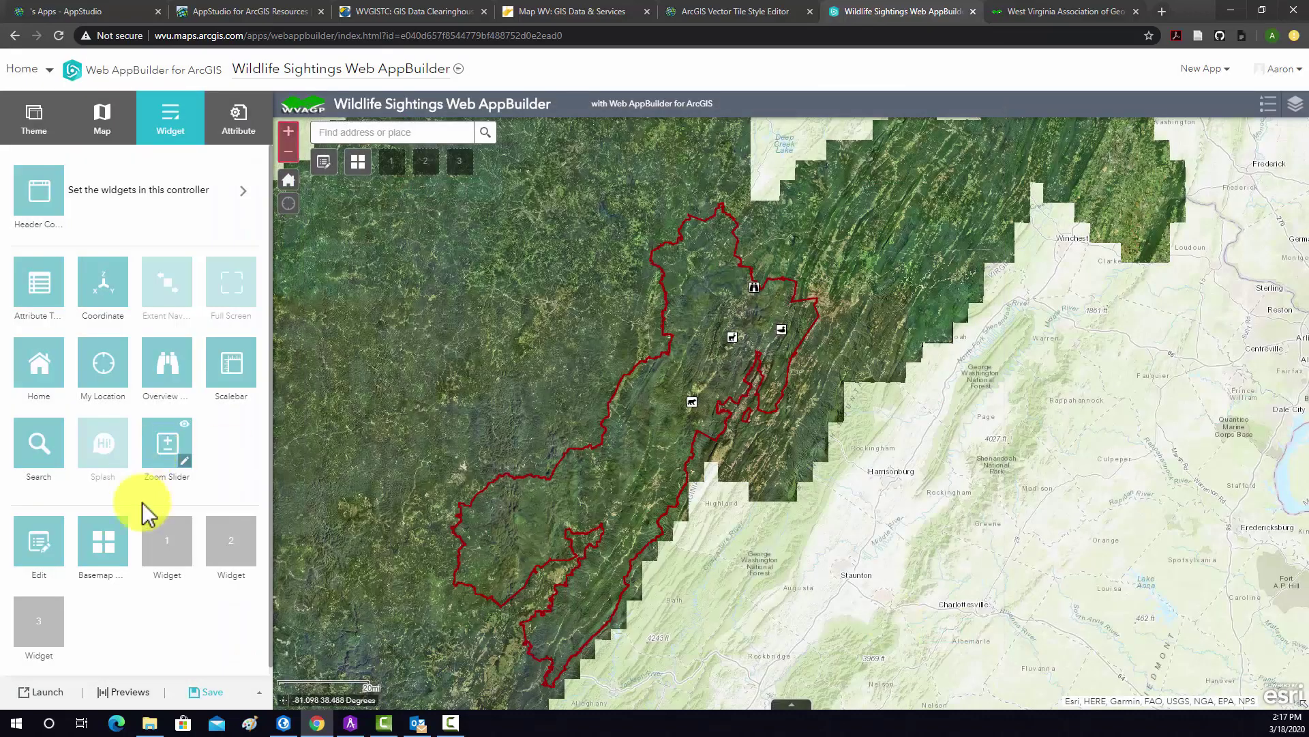
# Step: Add the Legend widget to the next empty placeholder with its default configuration
pyautogui.click(179, 529)
pyautogui.click(735, 401)
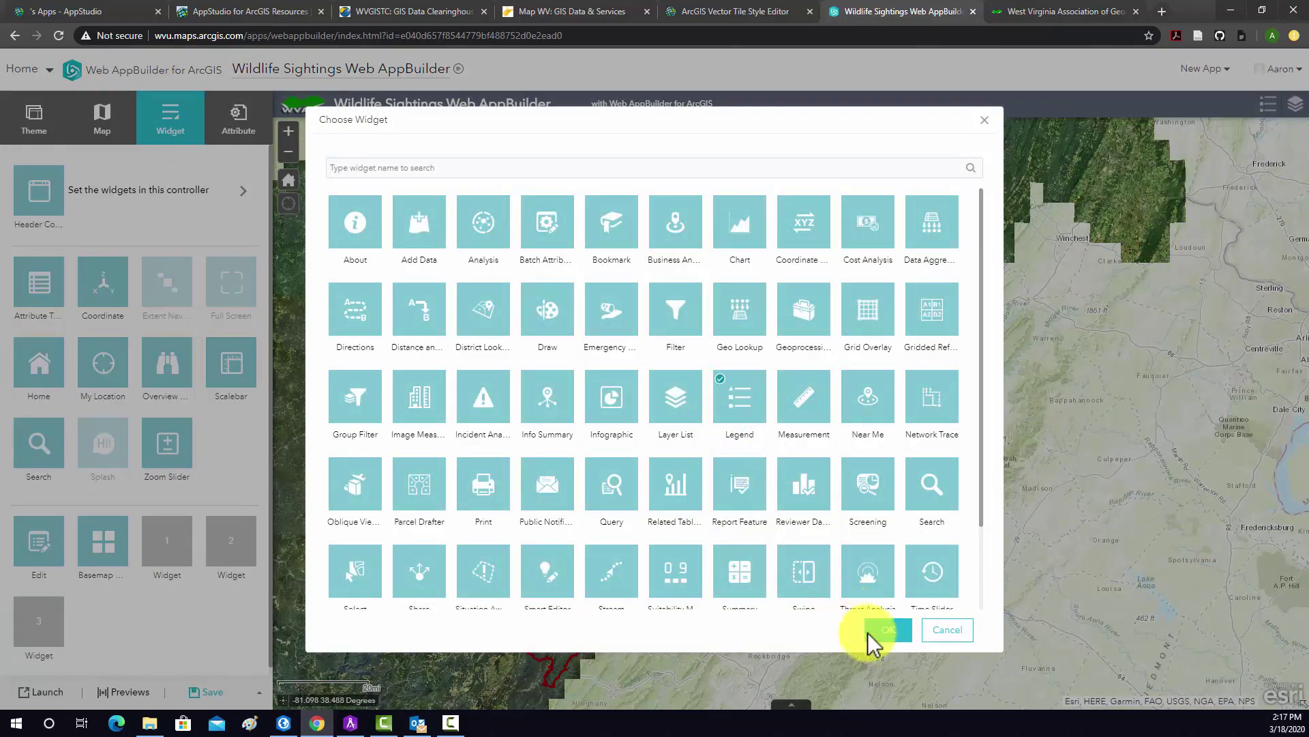
pyautogui.click(881, 630)
pyautogui.click(883, 628)
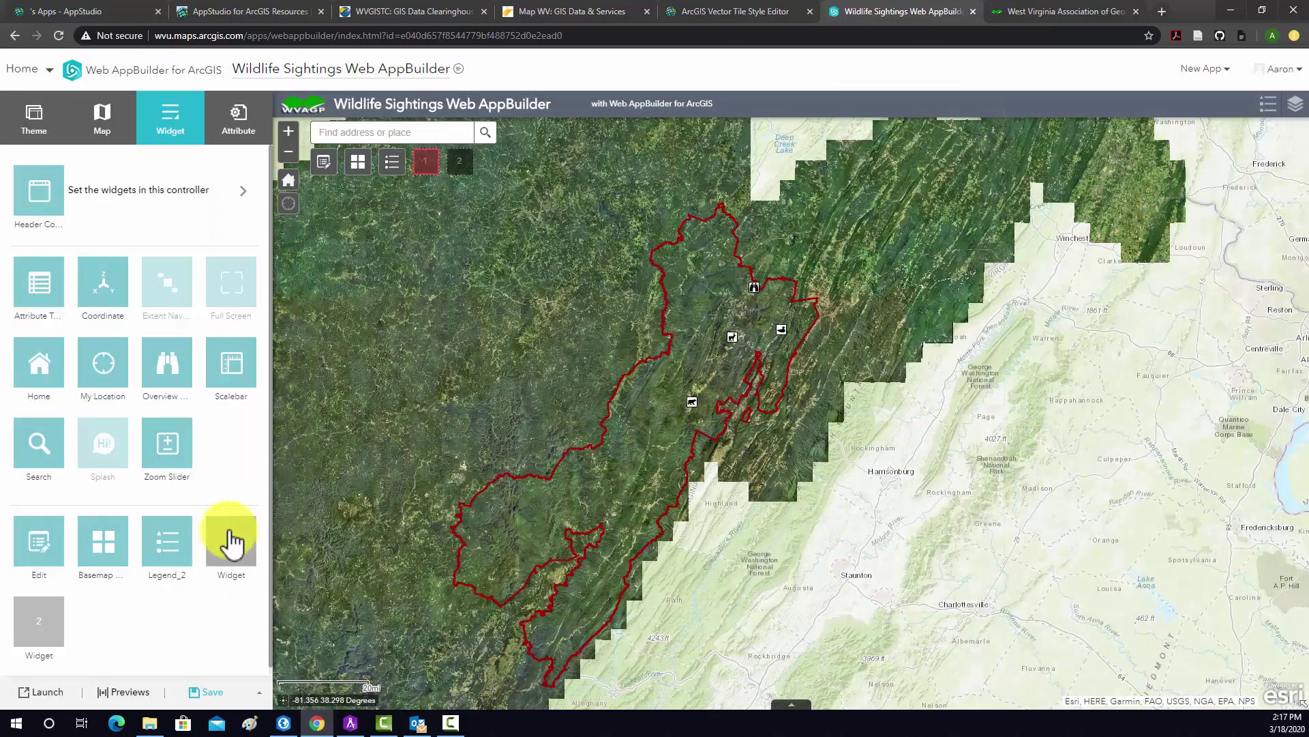
# Step: Add the Layer List widget to the next empty placeholder, keeping its default layers and context menu actions
pyautogui.click(232, 540)
pyautogui.click(673, 401)
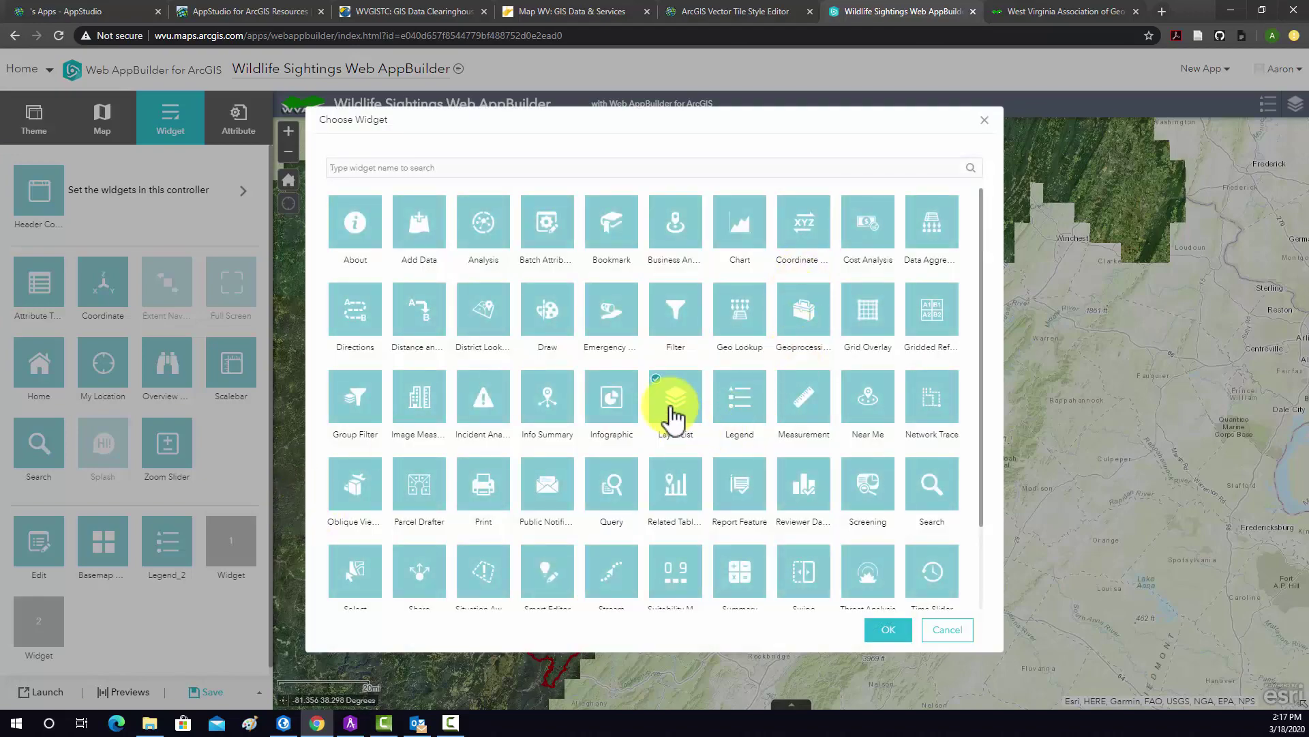
pyautogui.click(886, 628)
pyautogui.click(886, 629)
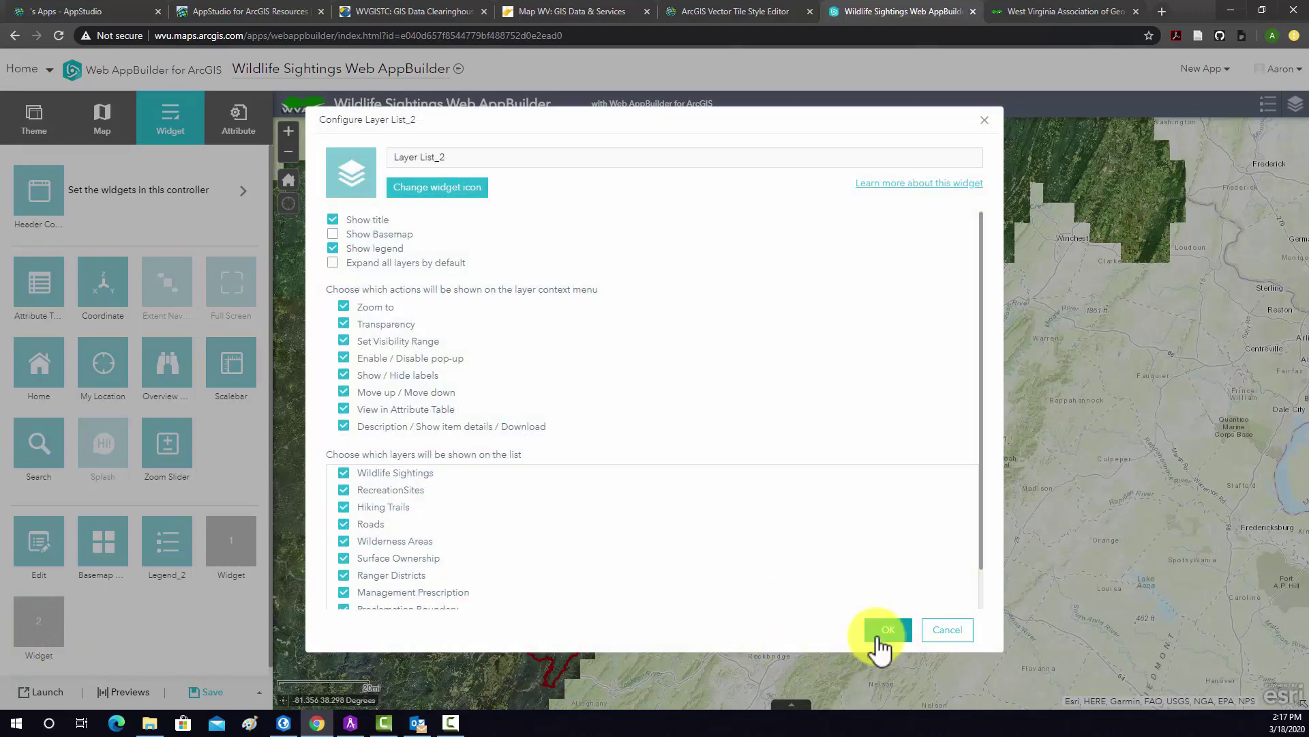
# Step: Fill the last remaining placeholder with the Print widget, keeping its default settings
pyautogui.click(60, 618)
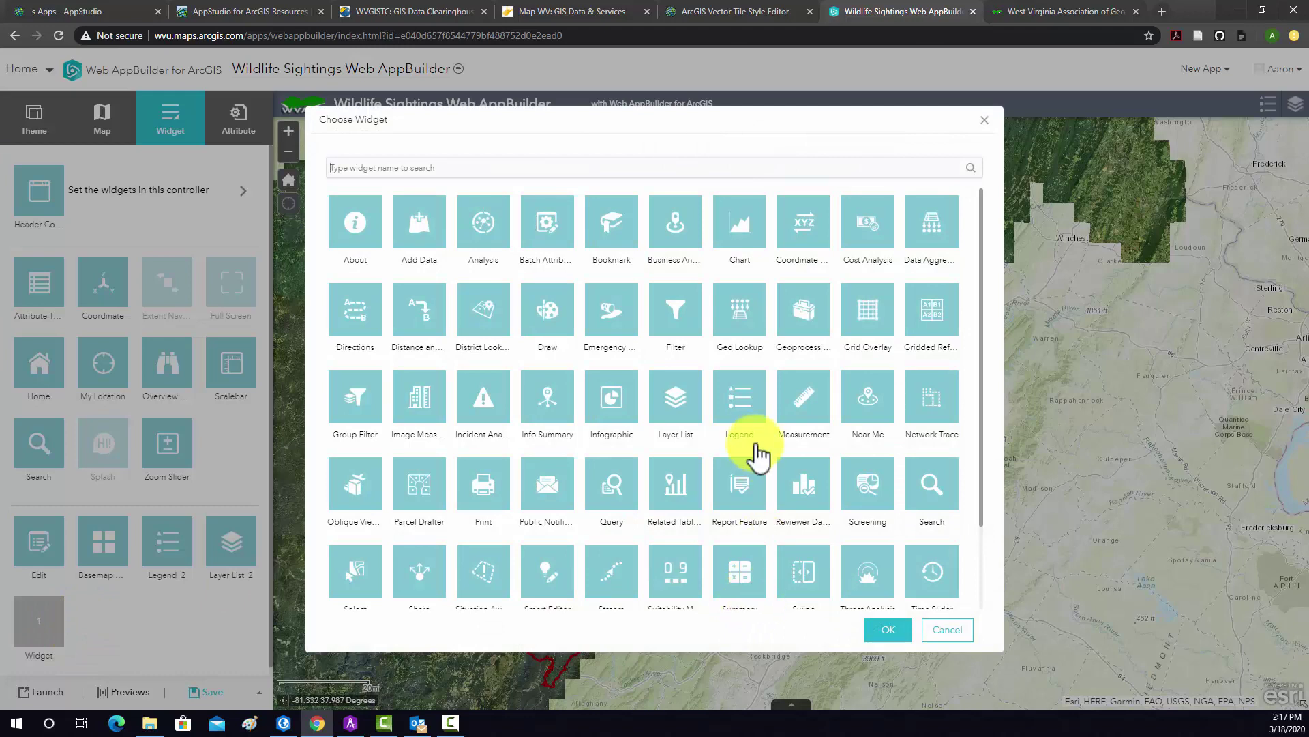
pyautogui.click(483, 492)
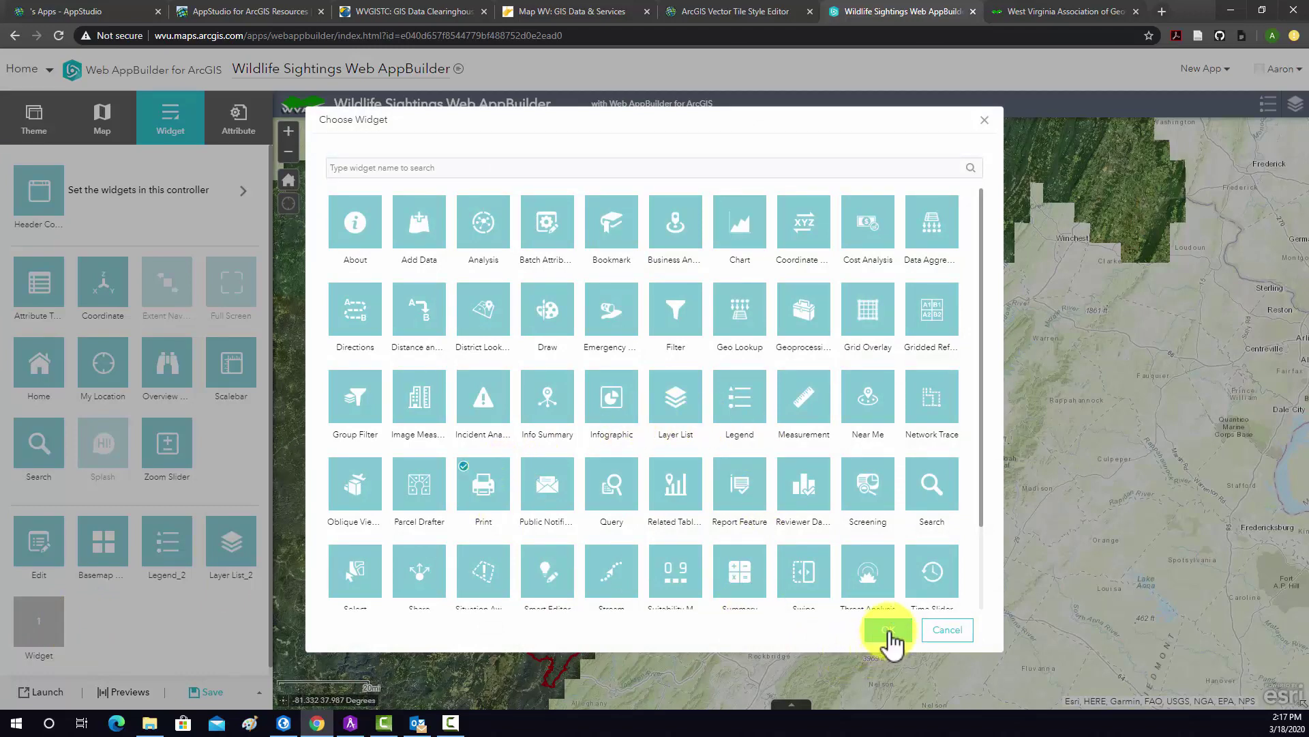
pyautogui.click(889, 631)
pyautogui.click(885, 628)
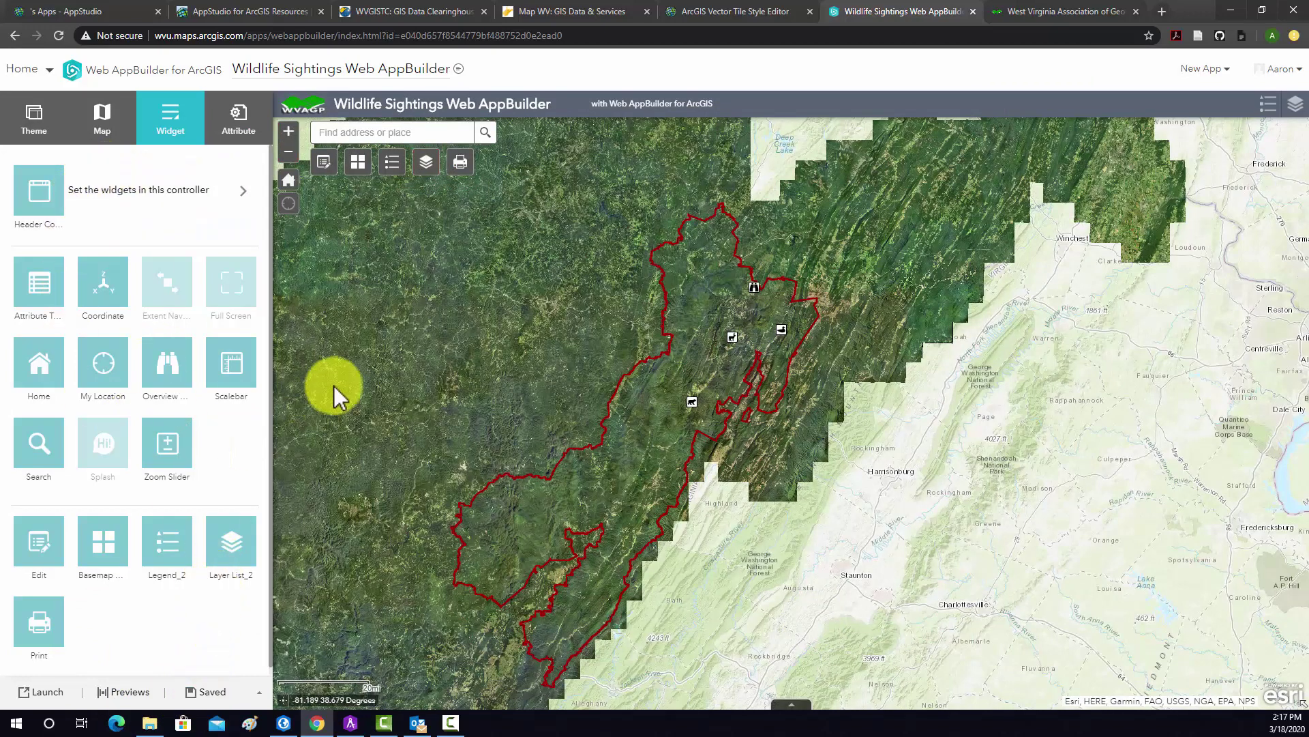
# Step: Try the Foldable Theme's alternative layouts on the app and return to its first layout
pyautogui.click(27, 133)
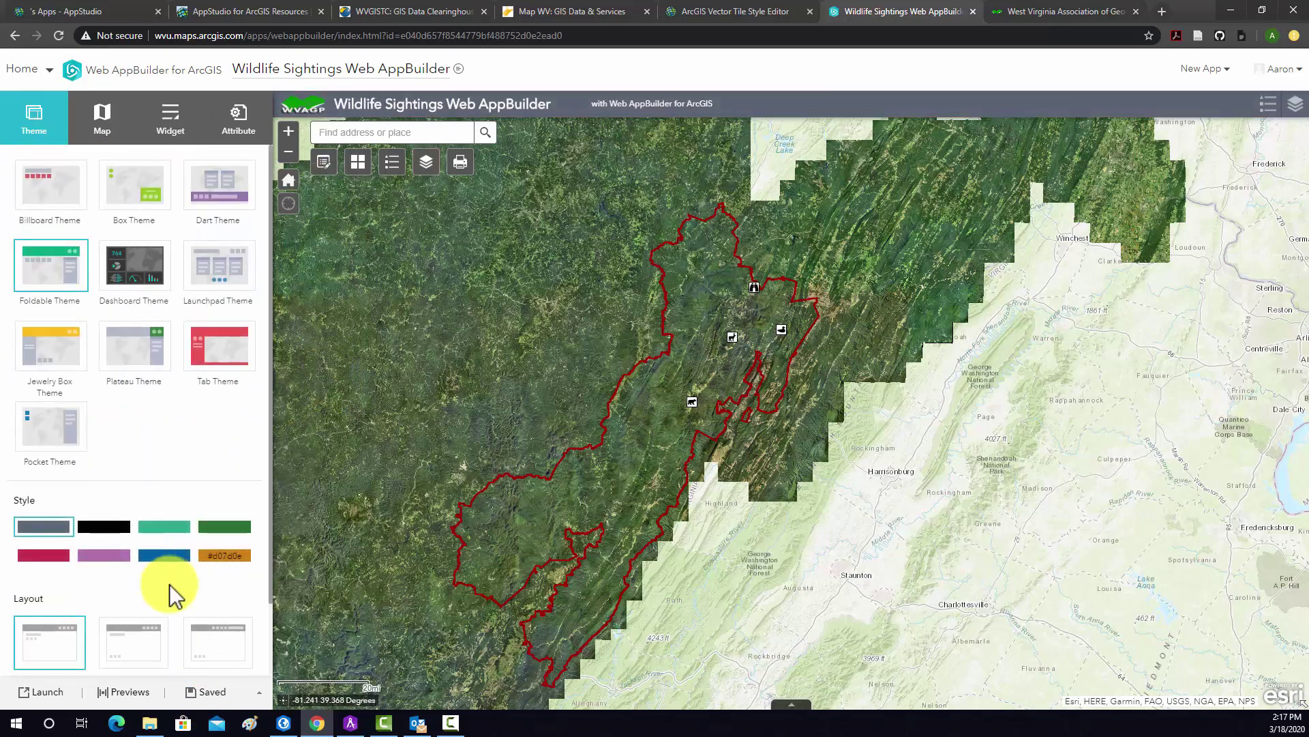
pyautogui.scroll(-2, 169, 584)
pyautogui.scroll(-1, 169, 581)
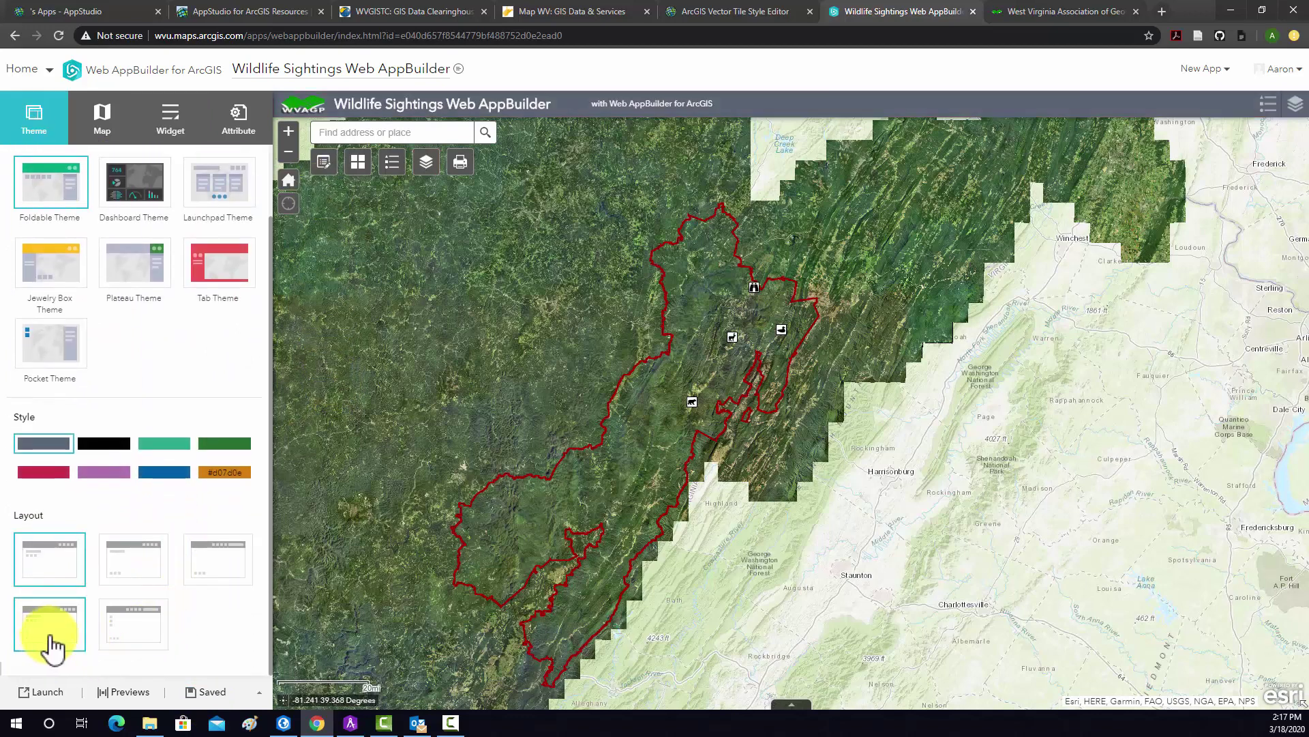
pyautogui.click(123, 637)
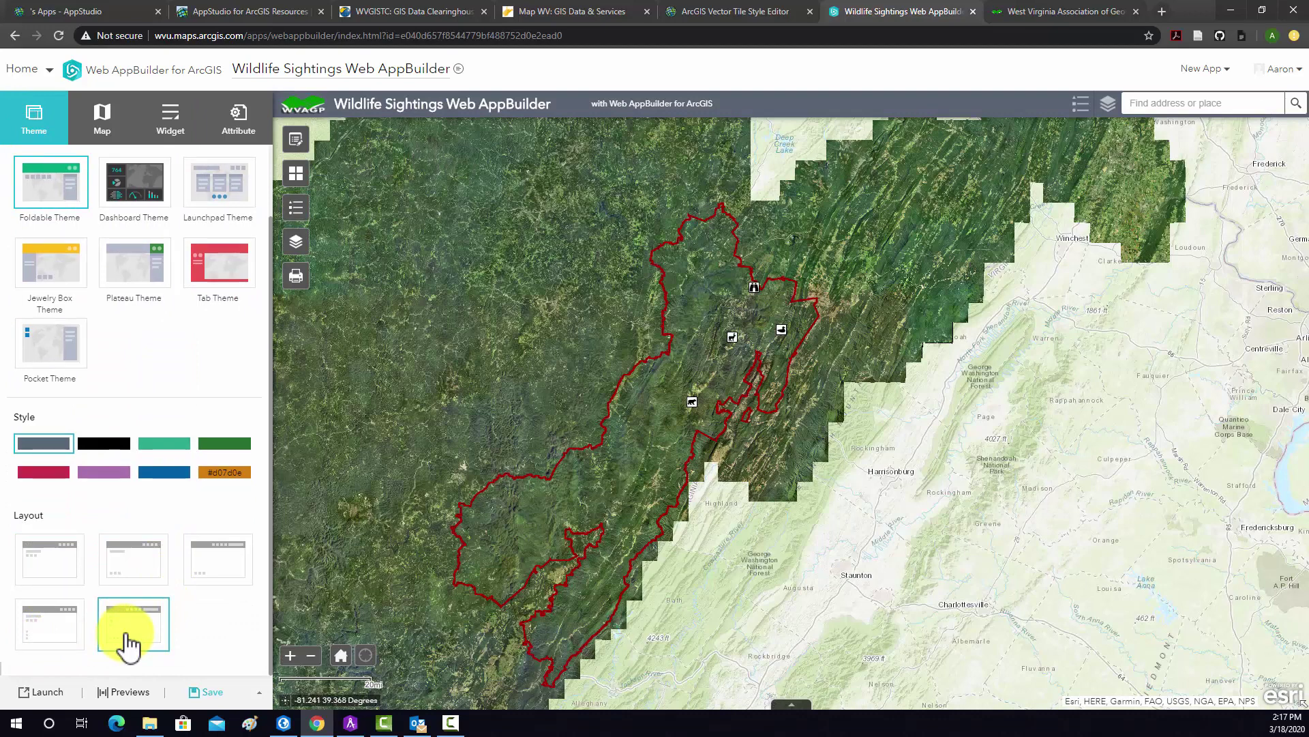
pyautogui.click(57, 631)
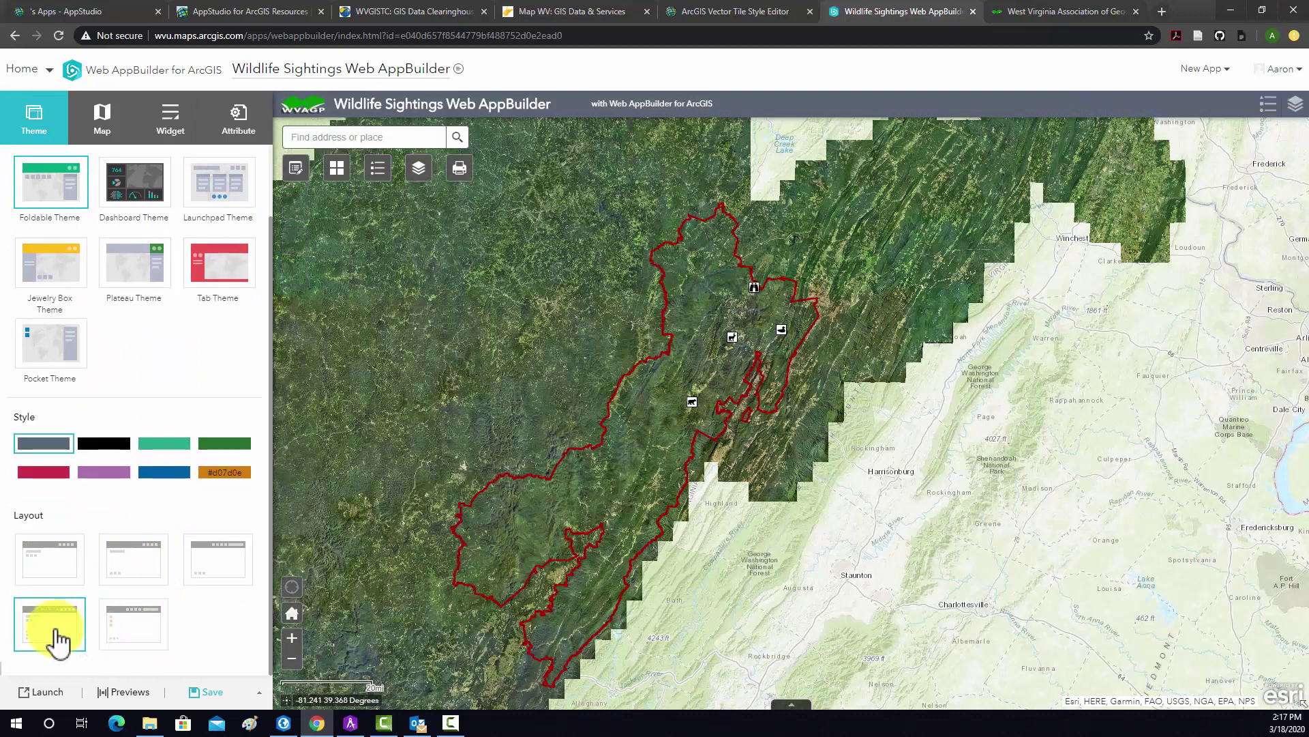
pyautogui.click(137, 555)
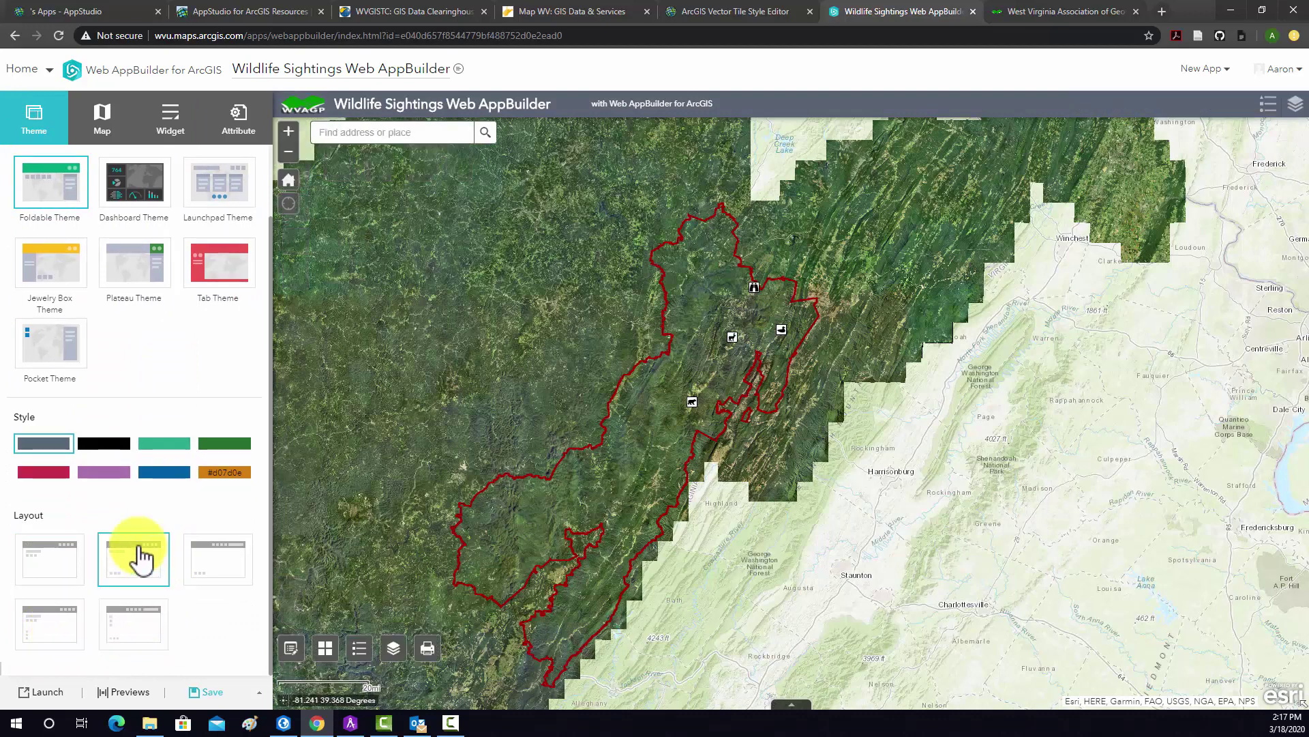
pyautogui.click(51, 563)
pyautogui.click(240, 581)
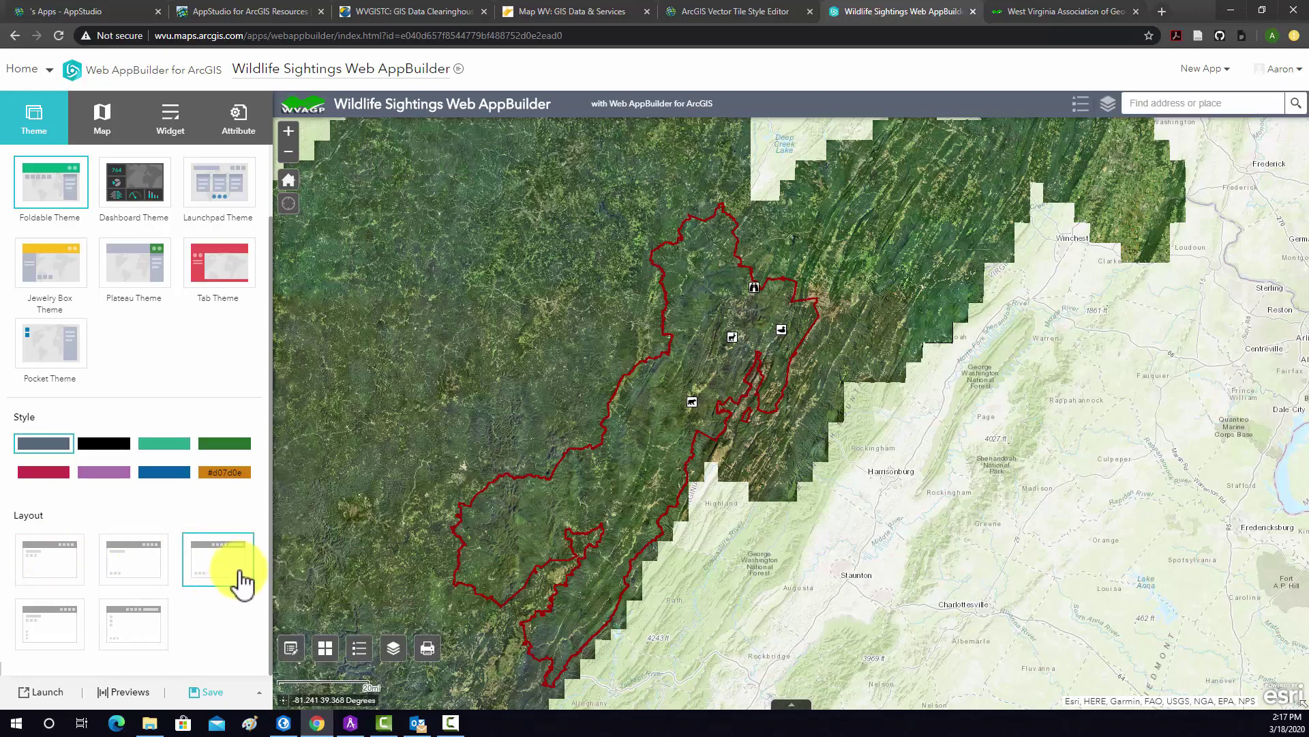
pyautogui.click(131, 568)
pyautogui.click(49, 566)
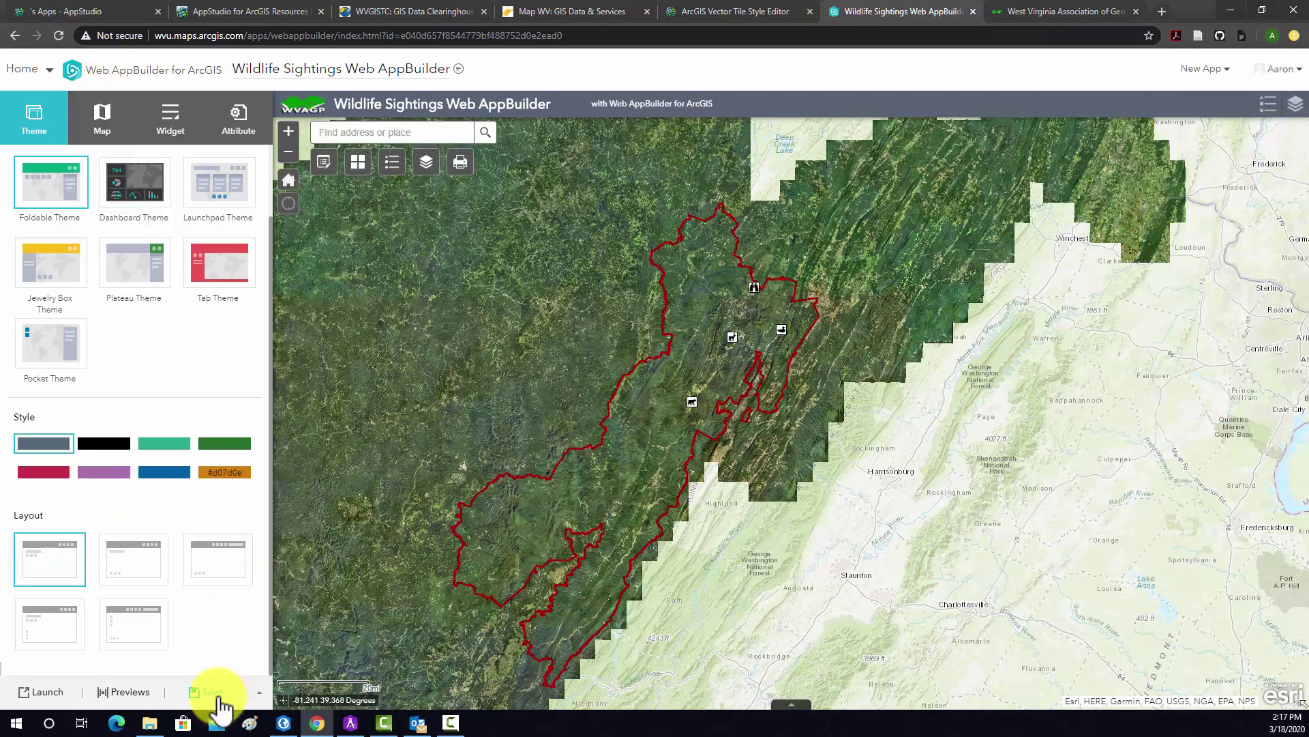
# Step: Save the app and launch it in a new browser tab
pyautogui.click(225, 472)
pyautogui.click(103, 123)
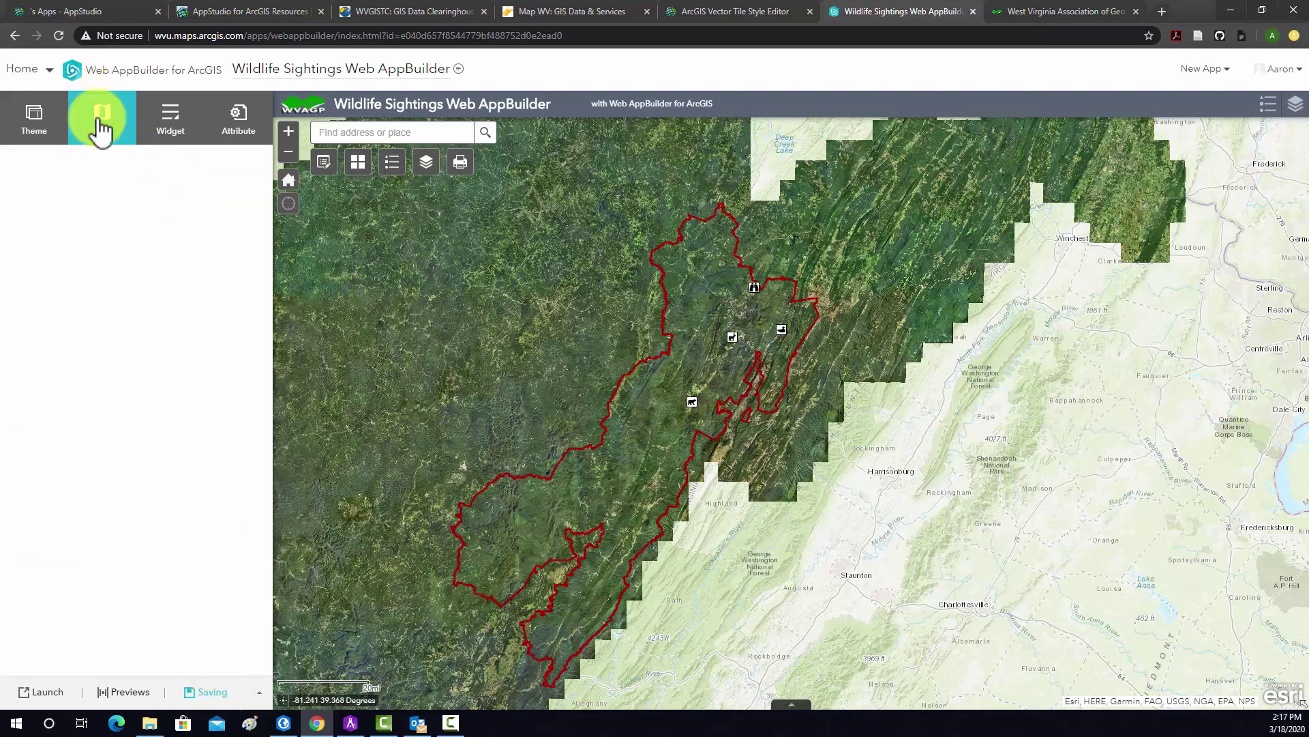
pyautogui.click(230, 127)
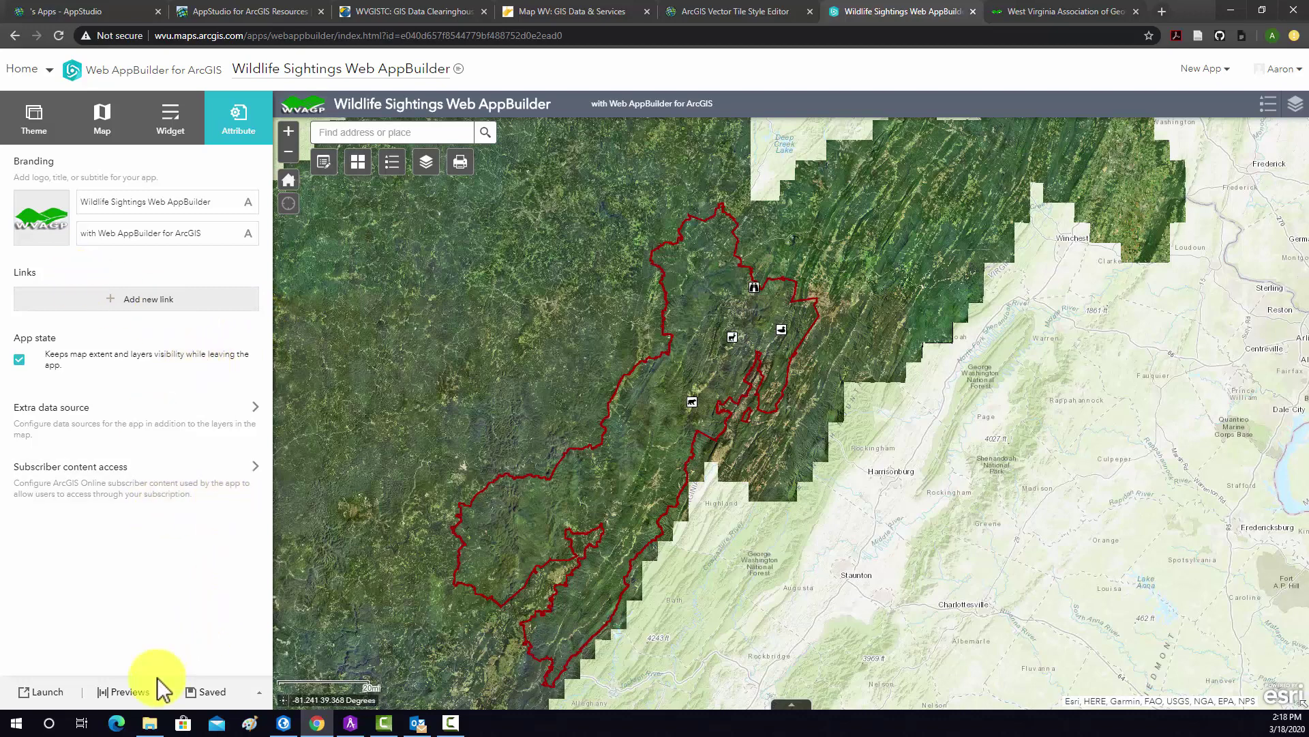
pyautogui.click(59, 697)
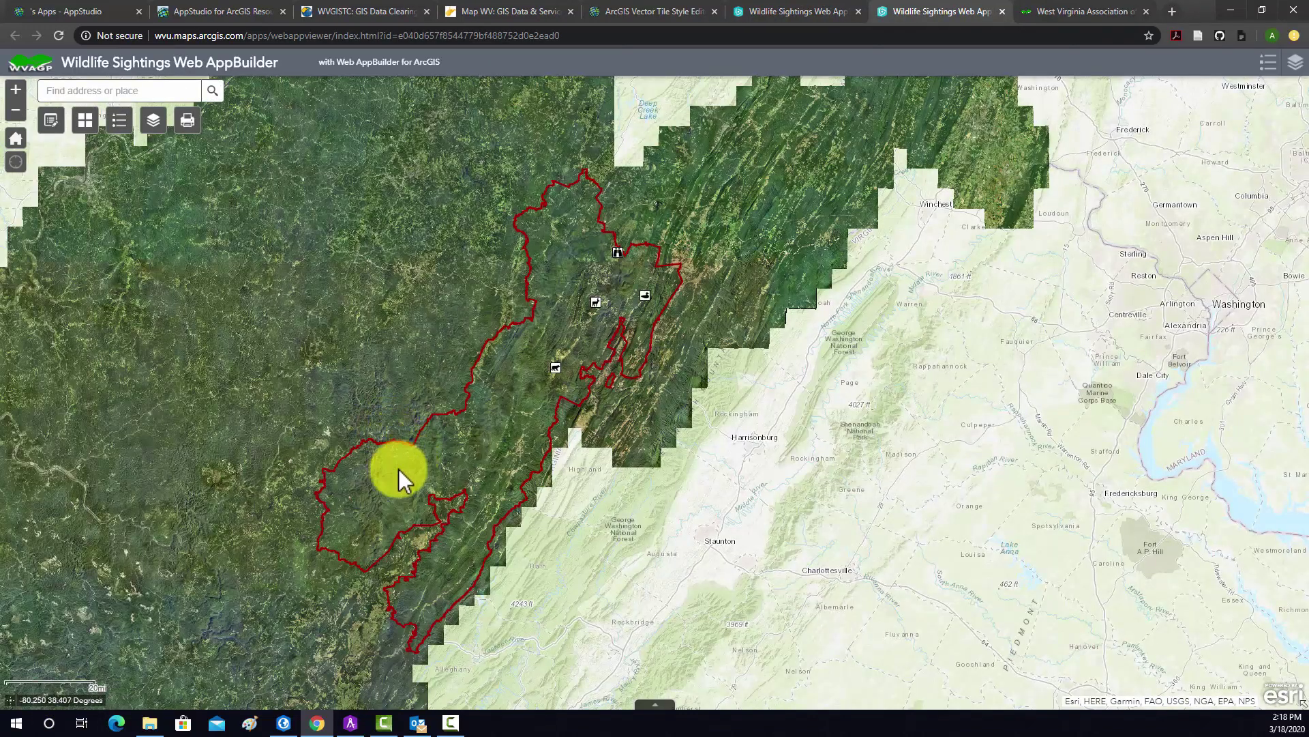
# Step: Switch the app's basemap to OpenStreetMap and display the legend for the wildlife sightings and Proclamation Boundary
pyautogui.moveTo(416, 464); pyautogui.dragTo(457, 473)
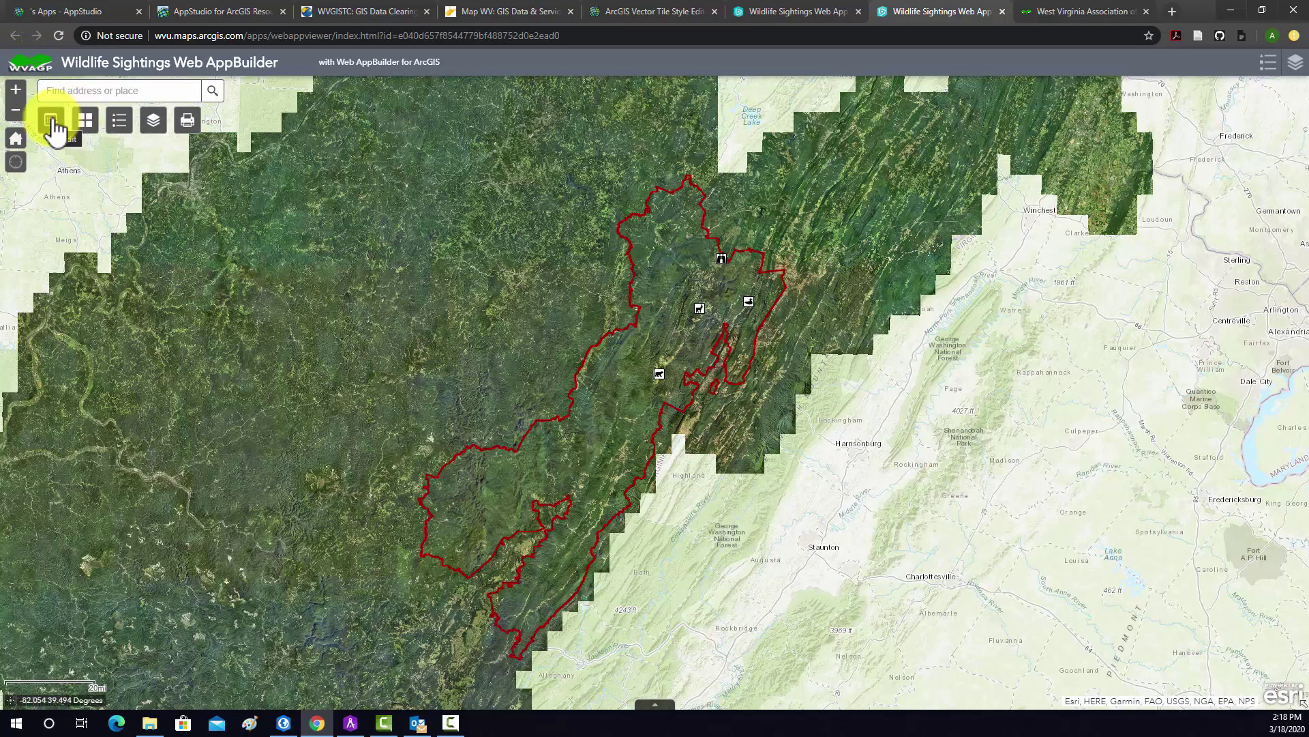
pyautogui.click(90, 122)
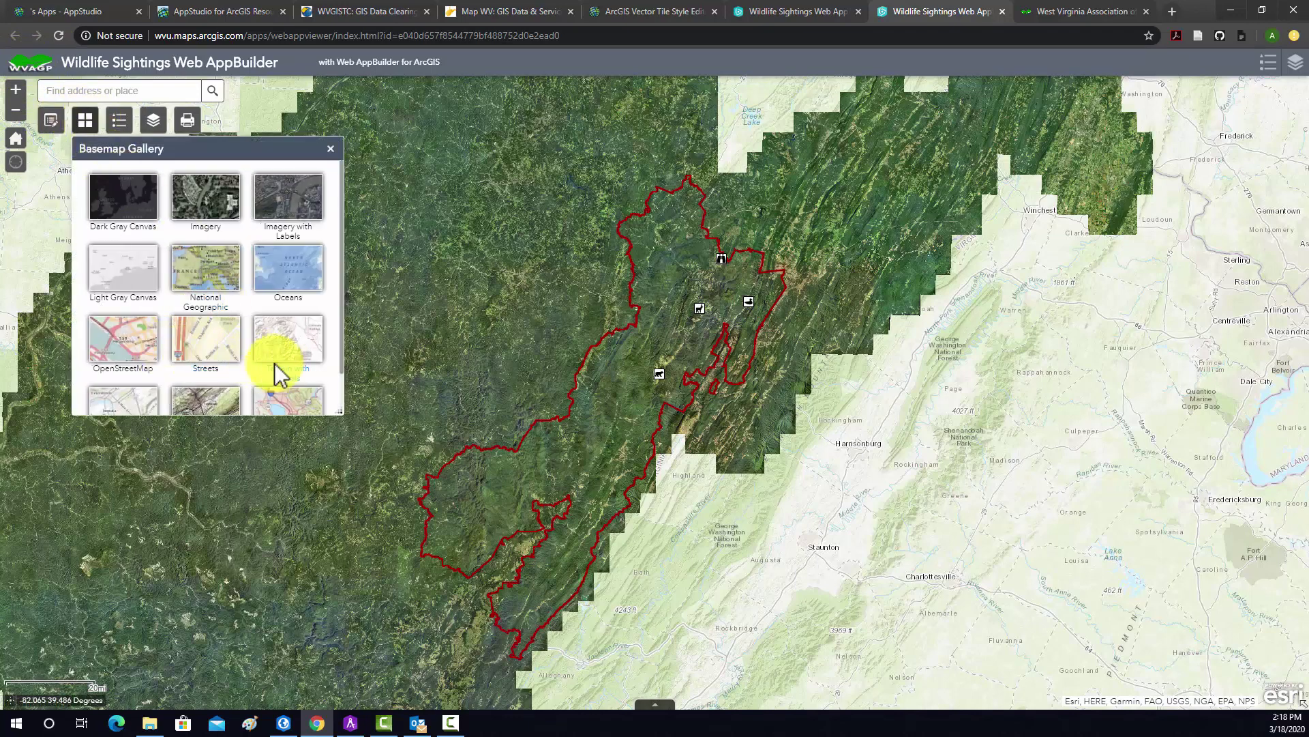
pyautogui.click(135, 359)
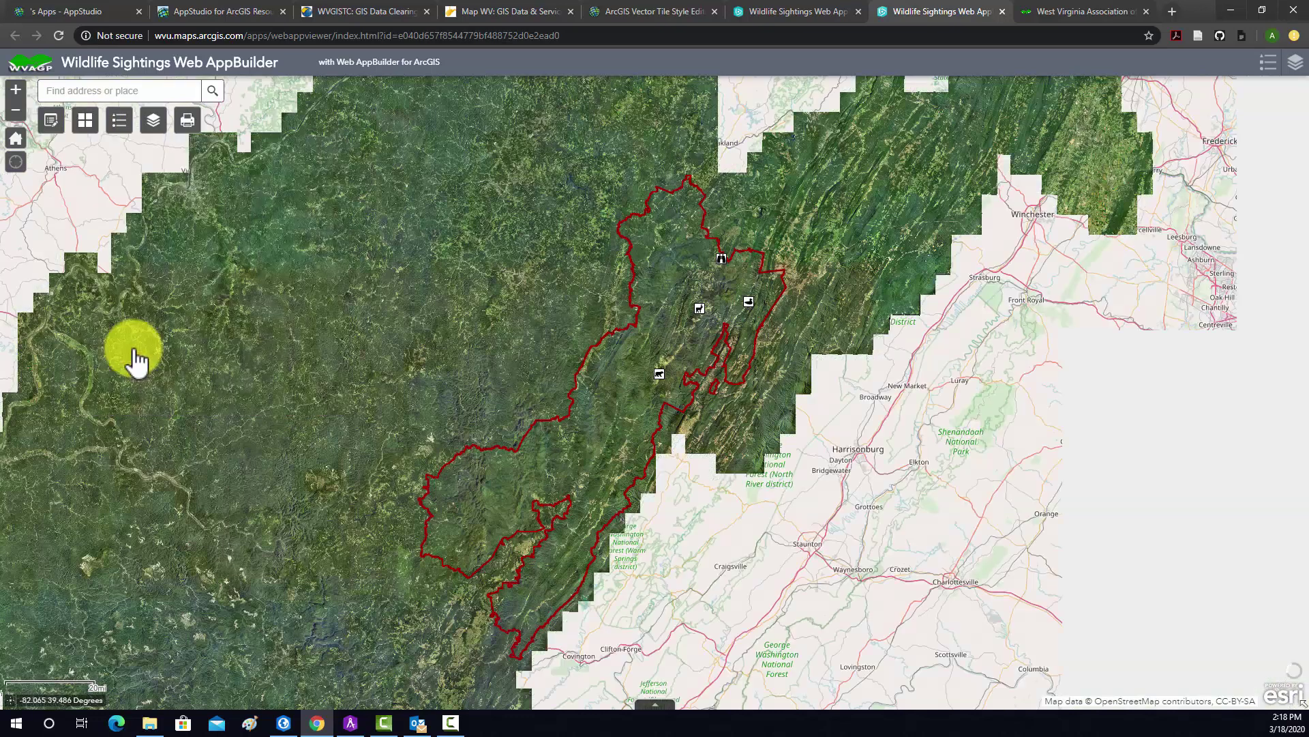
pyautogui.click(88, 123)
pyautogui.click(120, 123)
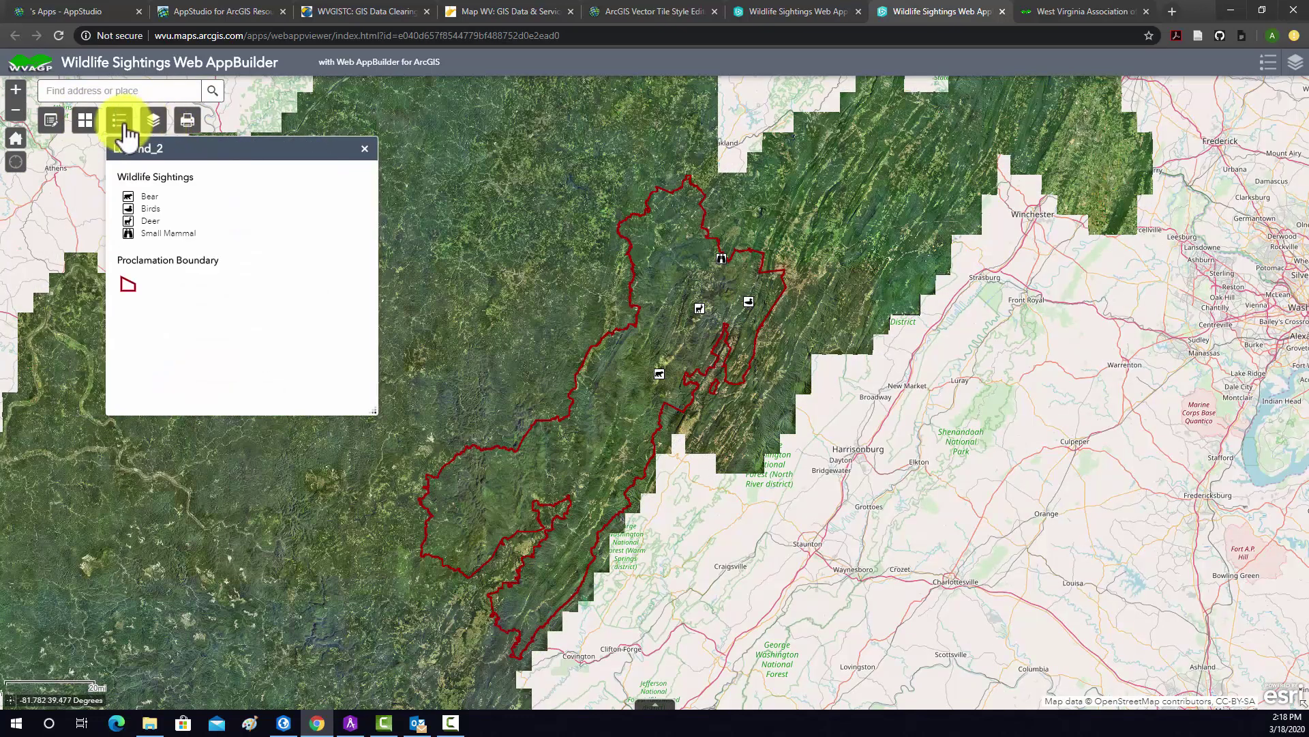
# Step: Test the Layer List widget by toggling Ranger Districts on and off, and check the Print widget
pyautogui.click(157, 126)
pyautogui.scroll(-3, 301, 286)
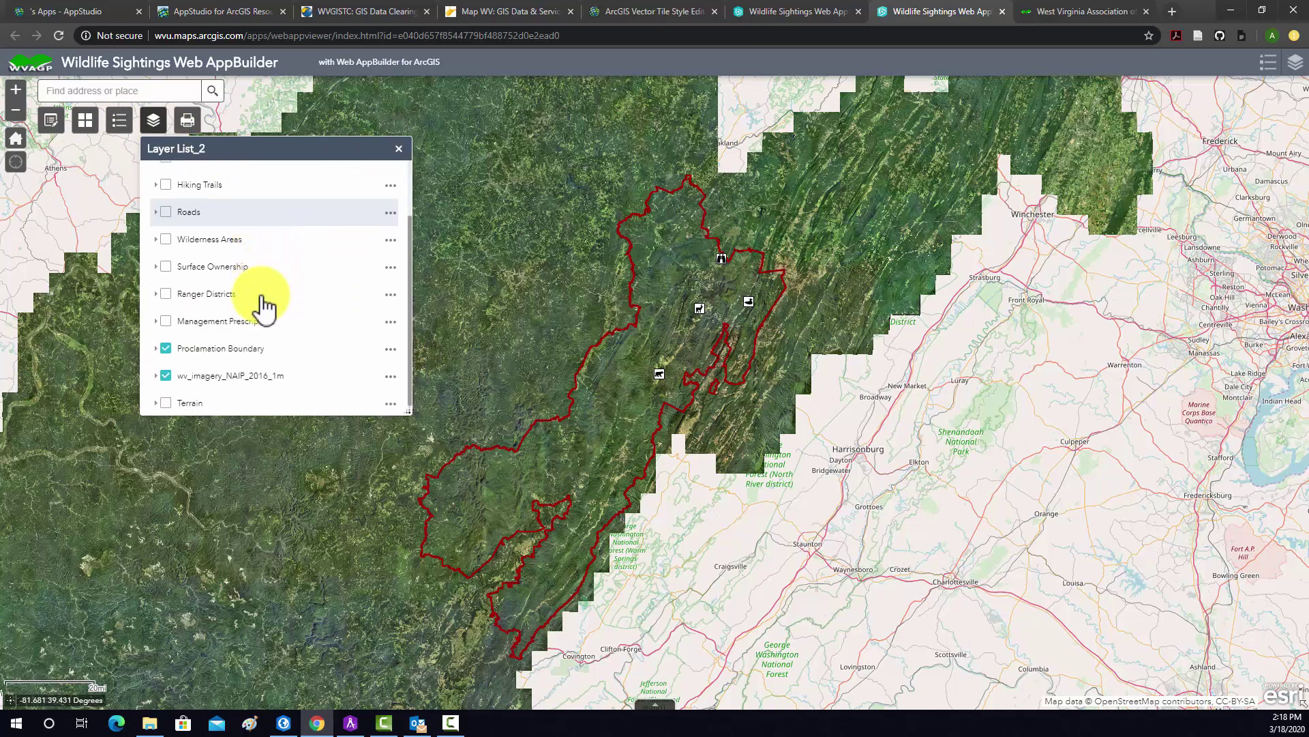
pyautogui.click(166, 281)
pyautogui.click(166, 281)
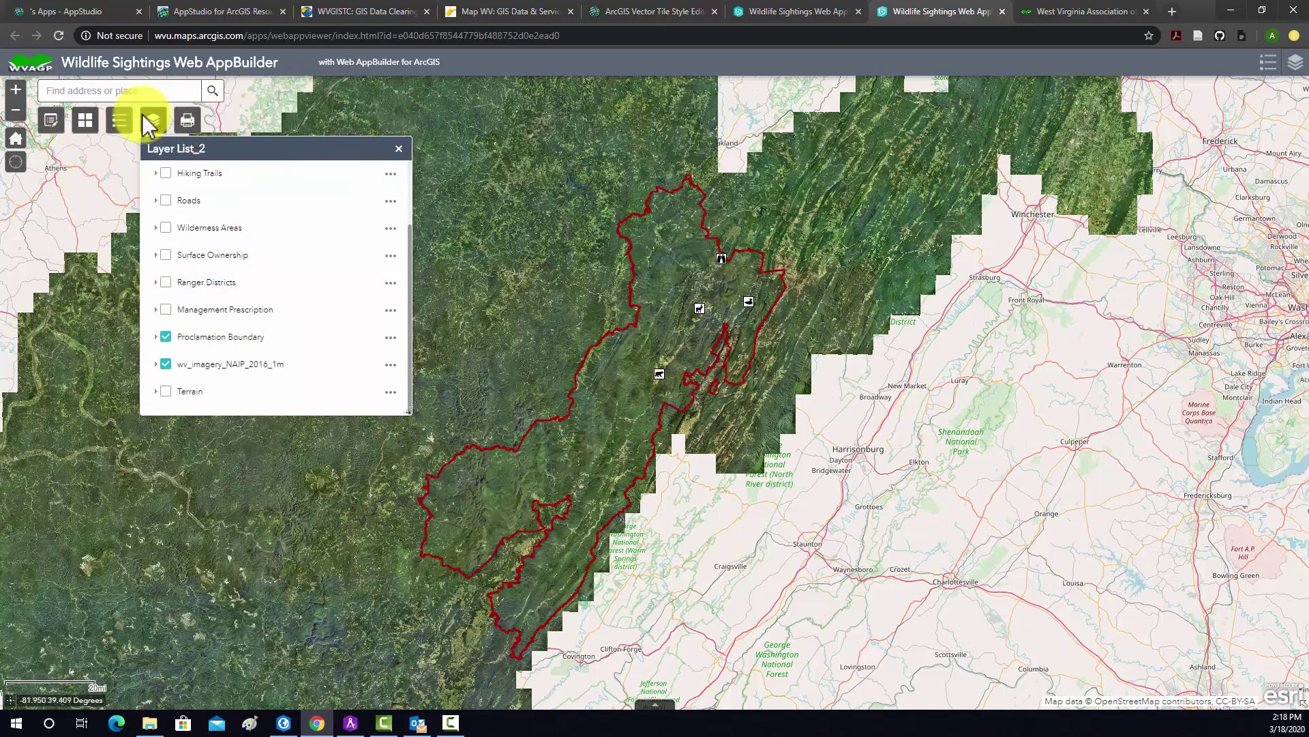
pyautogui.click(187, 124)
pyautogui.click(432, 148)
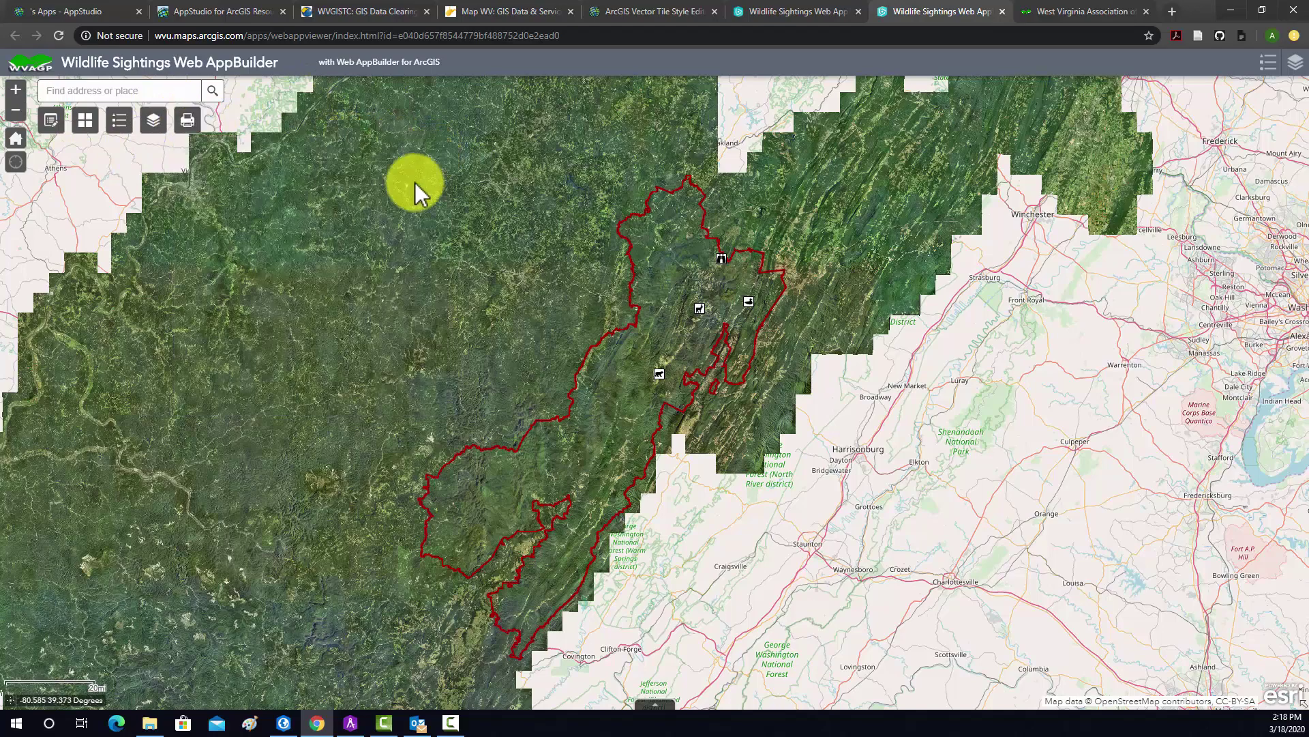
# Step: Add a Deer sighting point with the Edit widget, northwest of the existing deer marker inside the Proclamation Boundary
pyautogui.scroll(2, 755, 312)
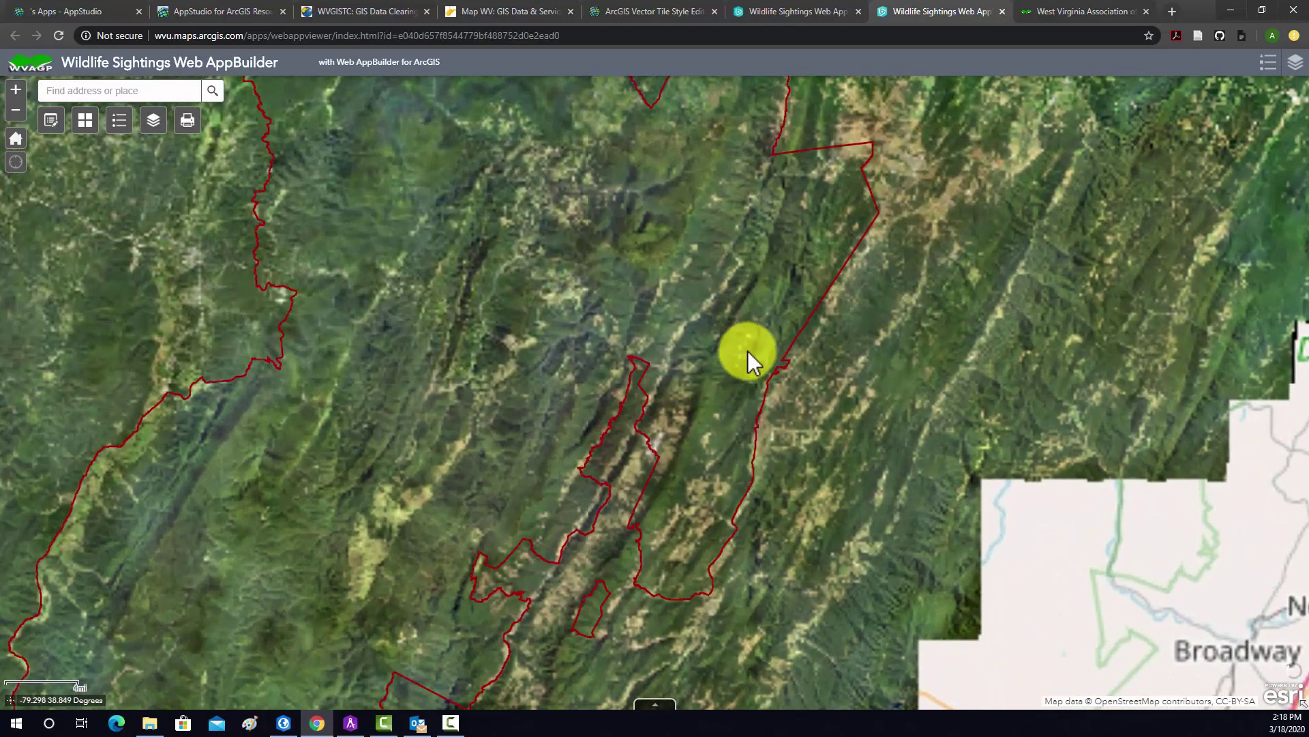
pyautogui.moveTo(425, 402); pyautogui.dragTo(328, 525)
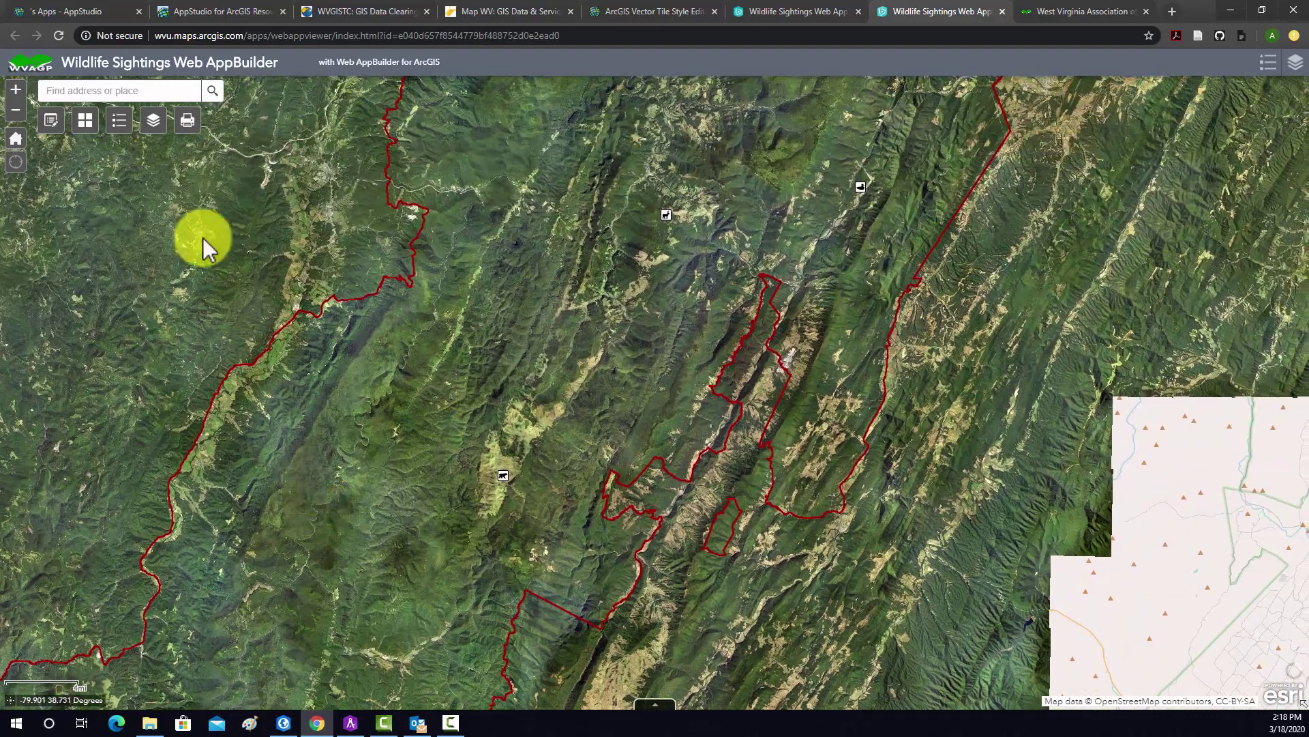
pyautogui.click(48, 129)
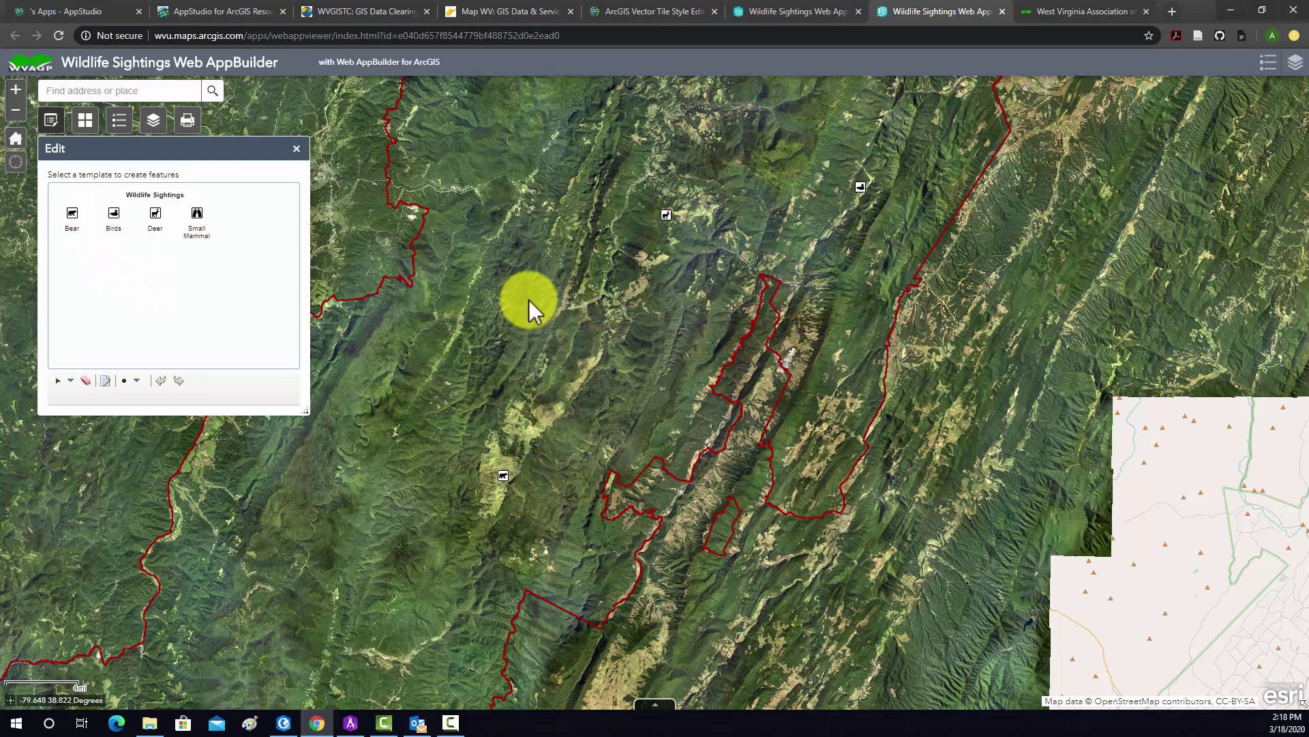
pyautogui.scroll(-3, 658, 325)
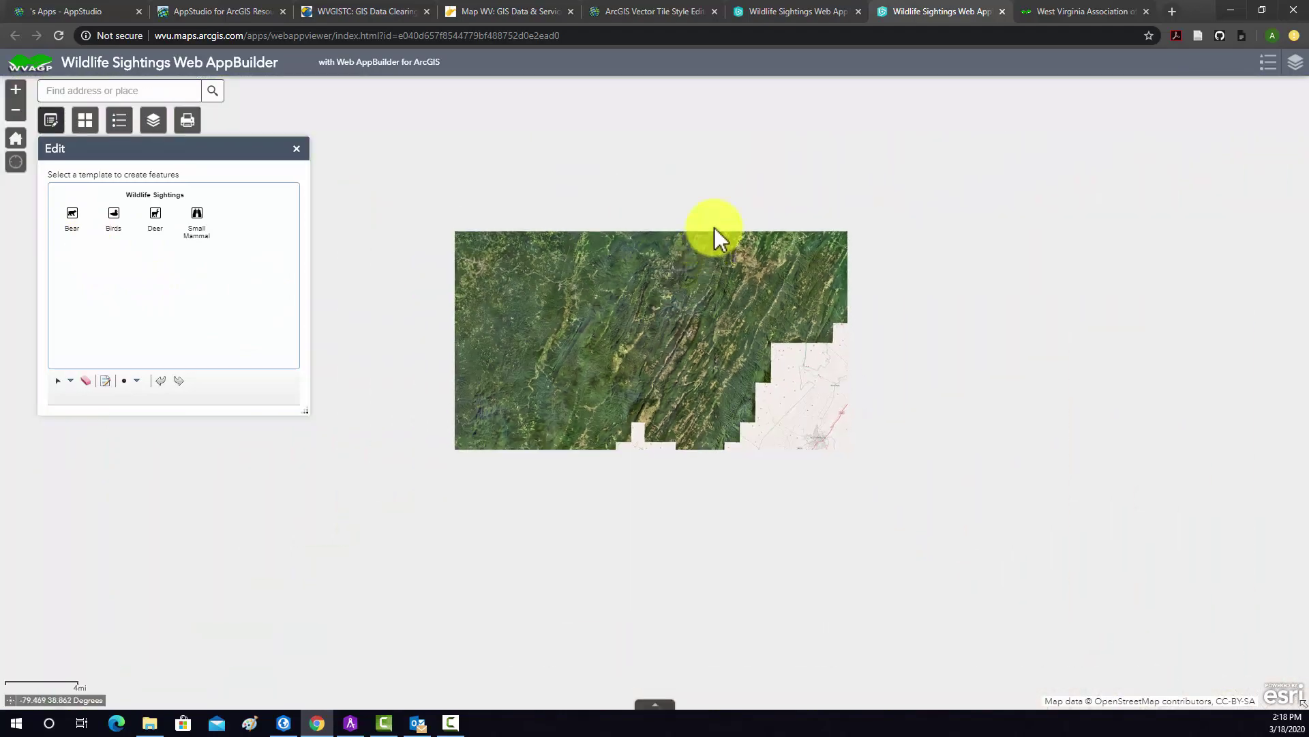
pyautogui.scroll(4, 658, 272)
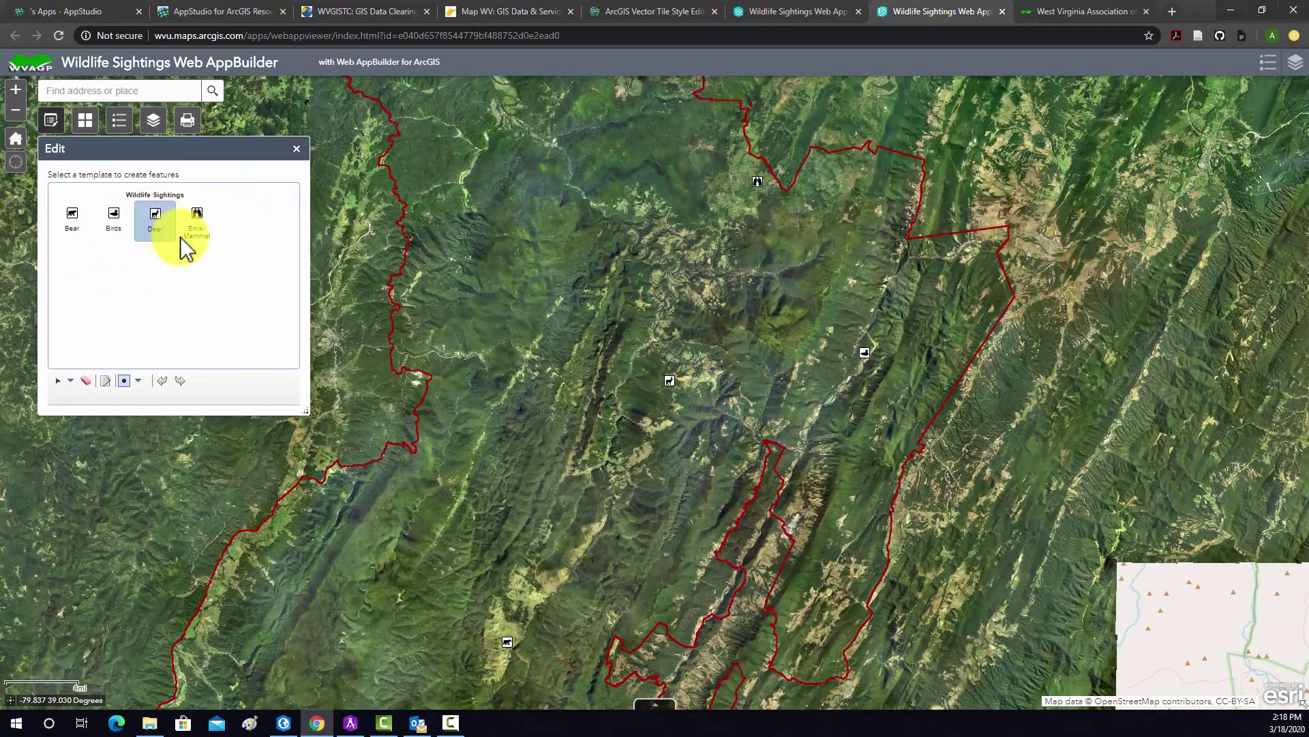
pyautogui.scroll(1, 569, 235)
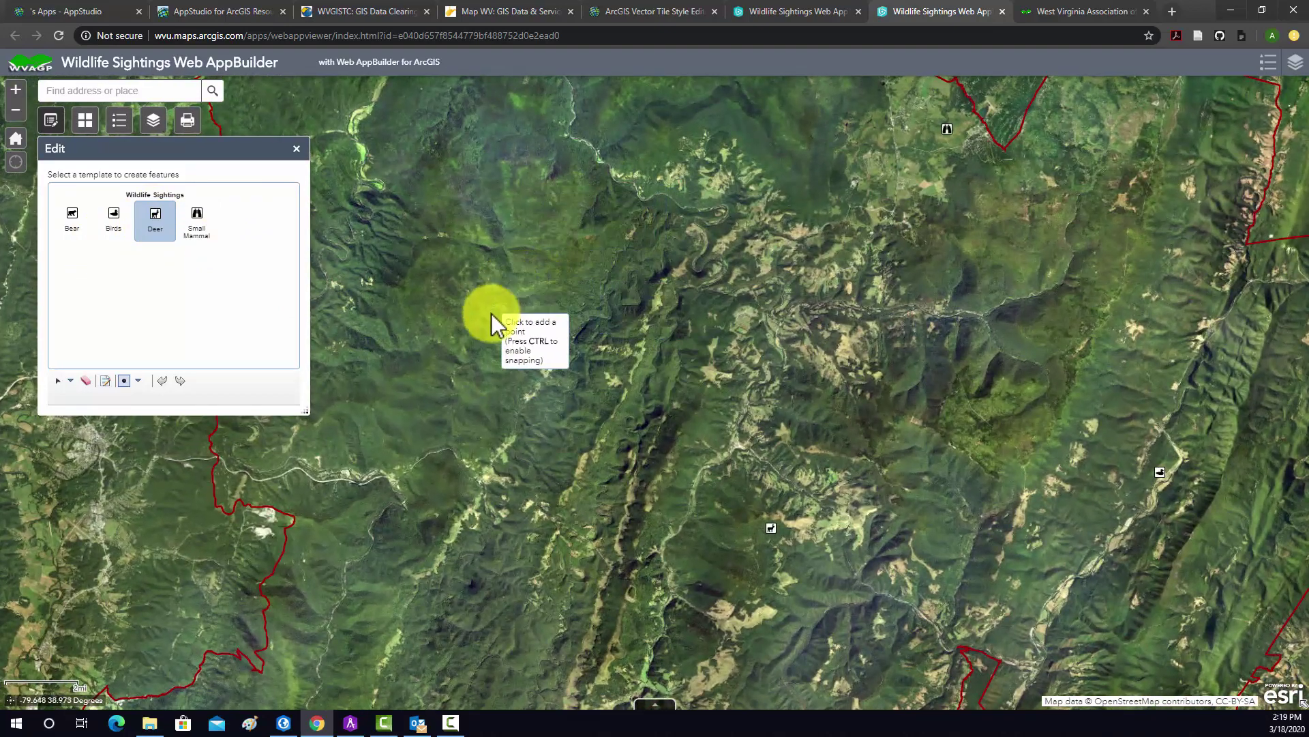
pyautogui.click(536, 262)
# Step: Set the new deer sighting's date to 3/26/2020 and time to 1:30:00 PM, and close the form and Edit widget
pyautogui.click(776, 194)
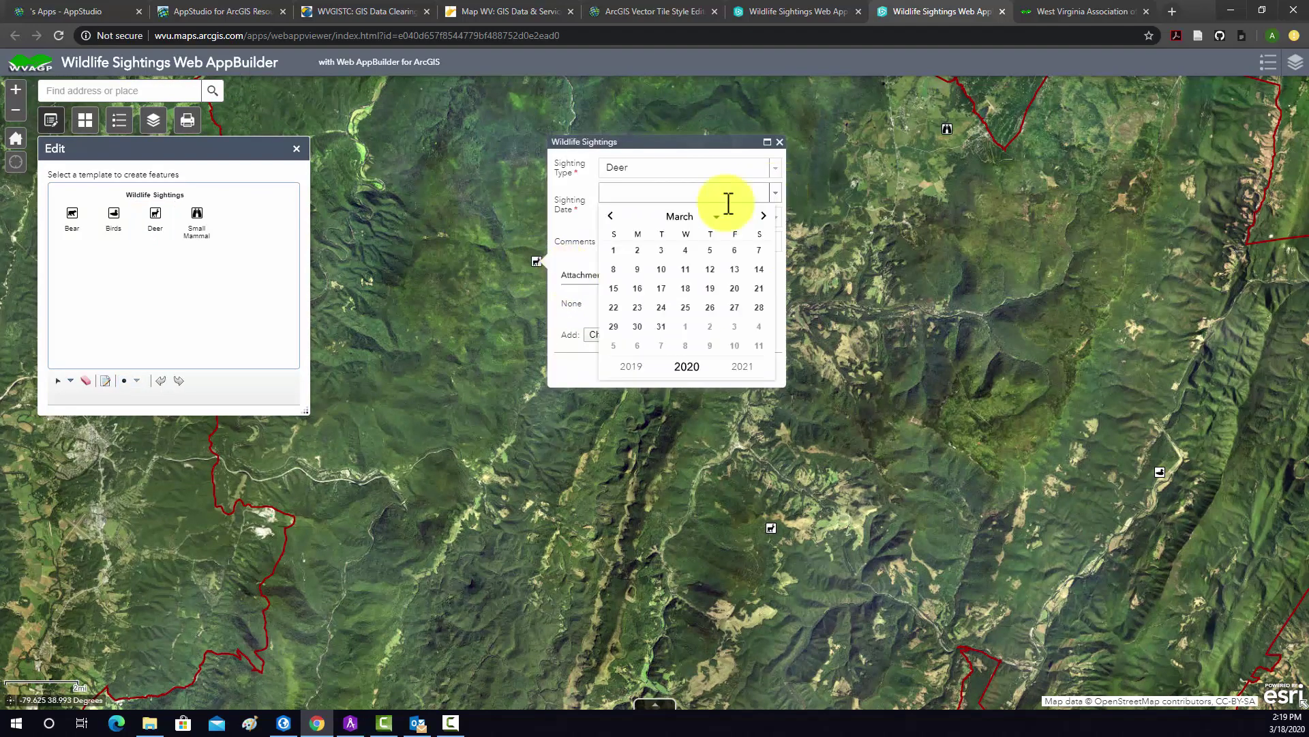
pyautogui.click(710, 308)
pyautogui.click(775, 219)
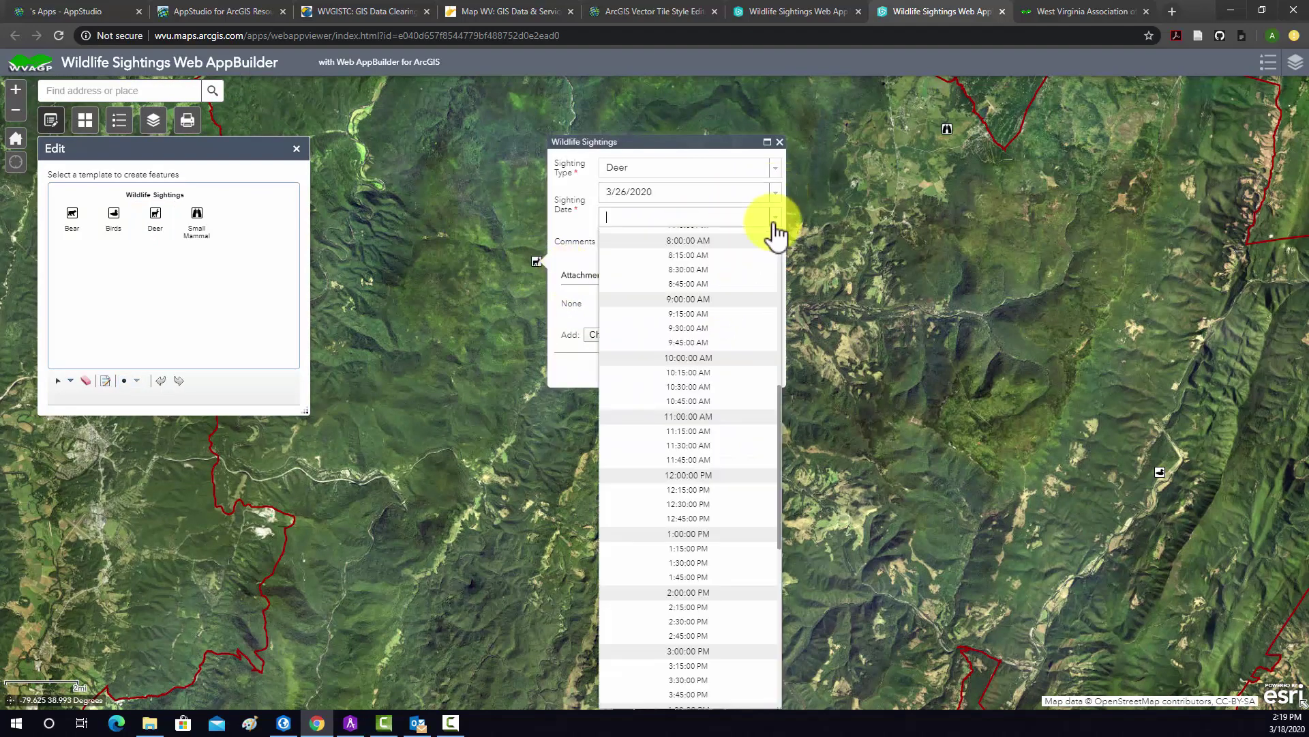
pyautogui.click(699, 563)
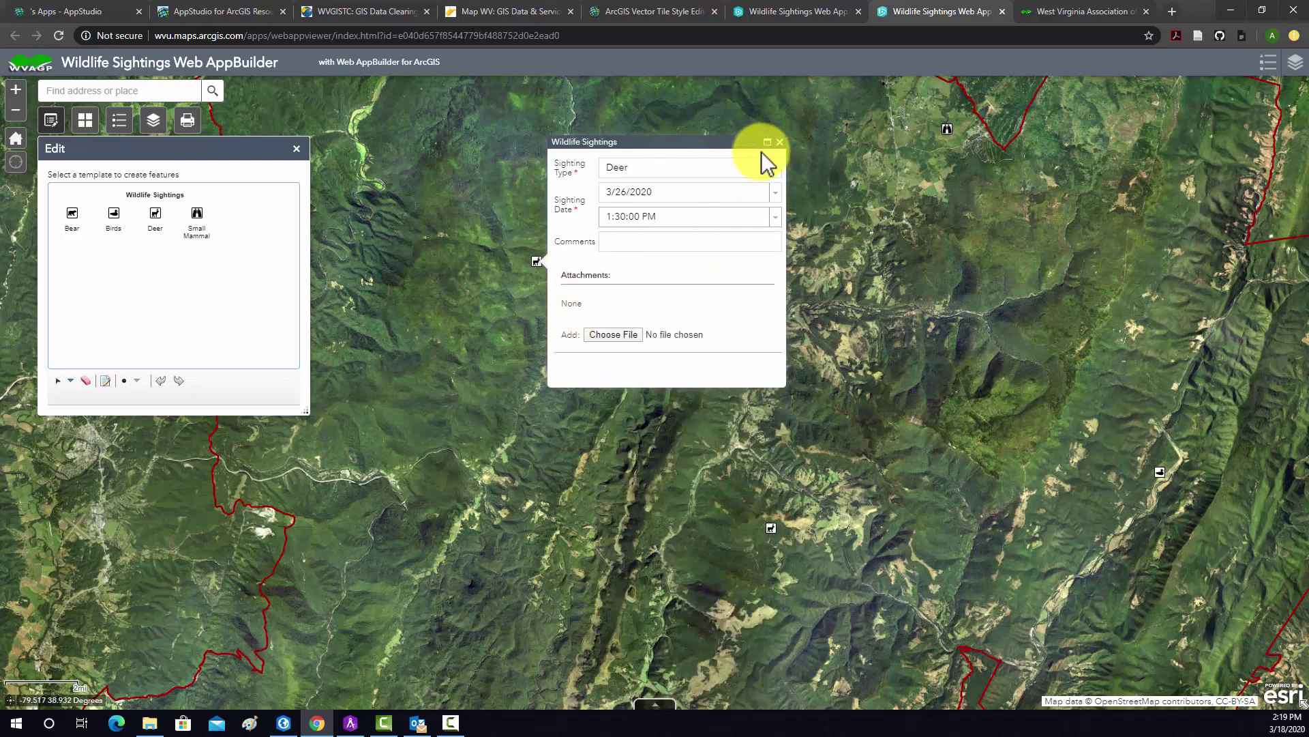
pyautogui.click(780, 142)
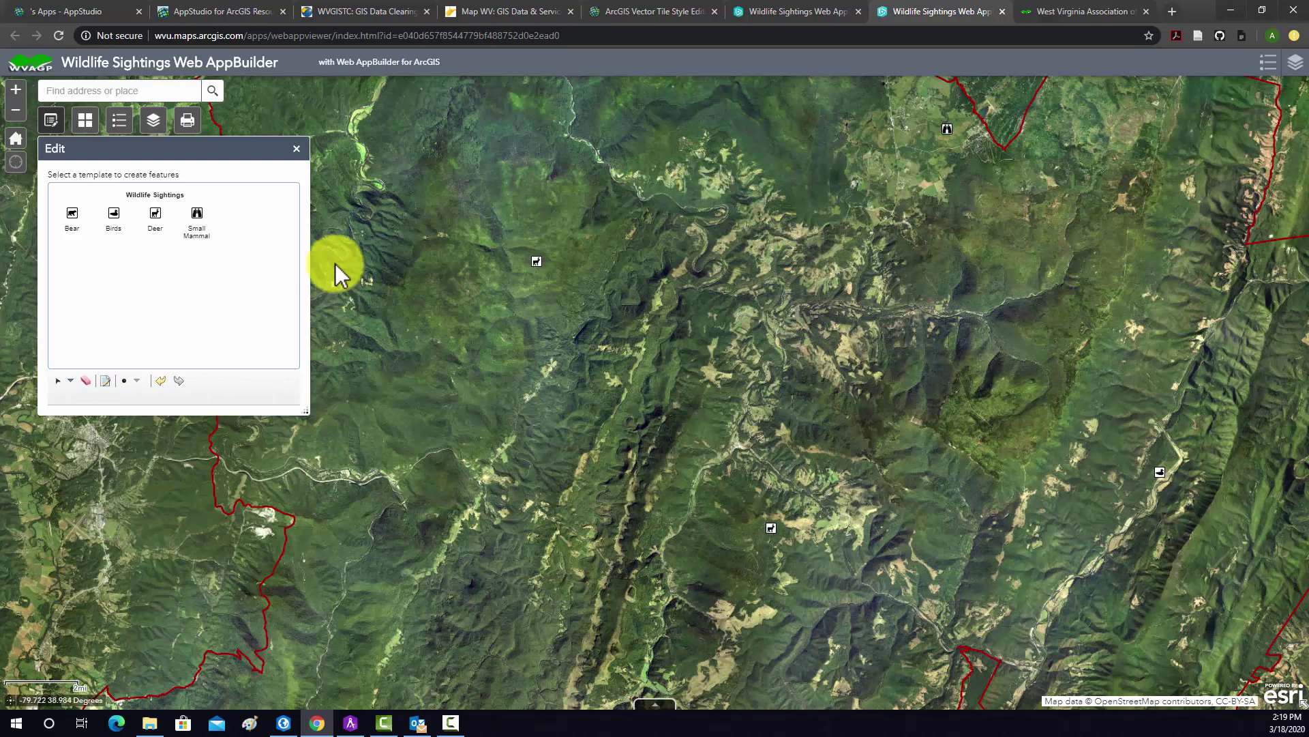
pyautogui.click(296, 148)
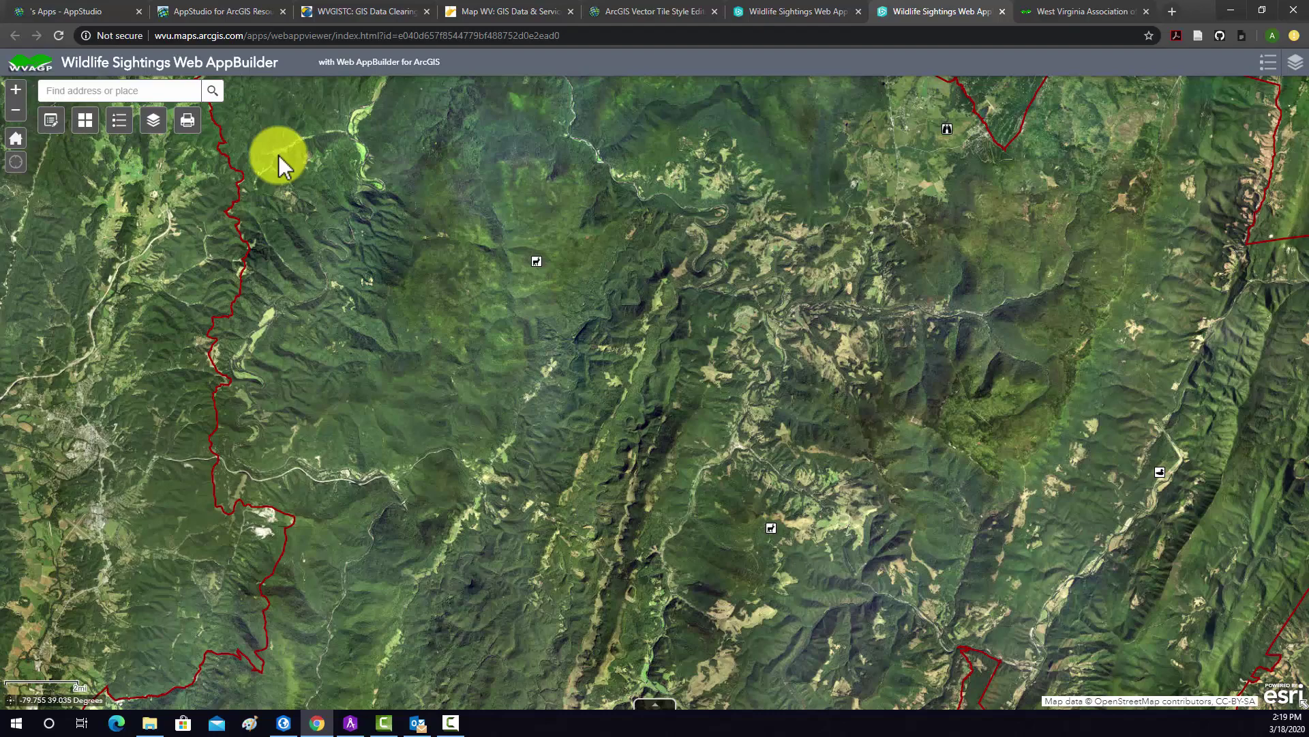
pyautogui.scroll(-1, 513, 202)
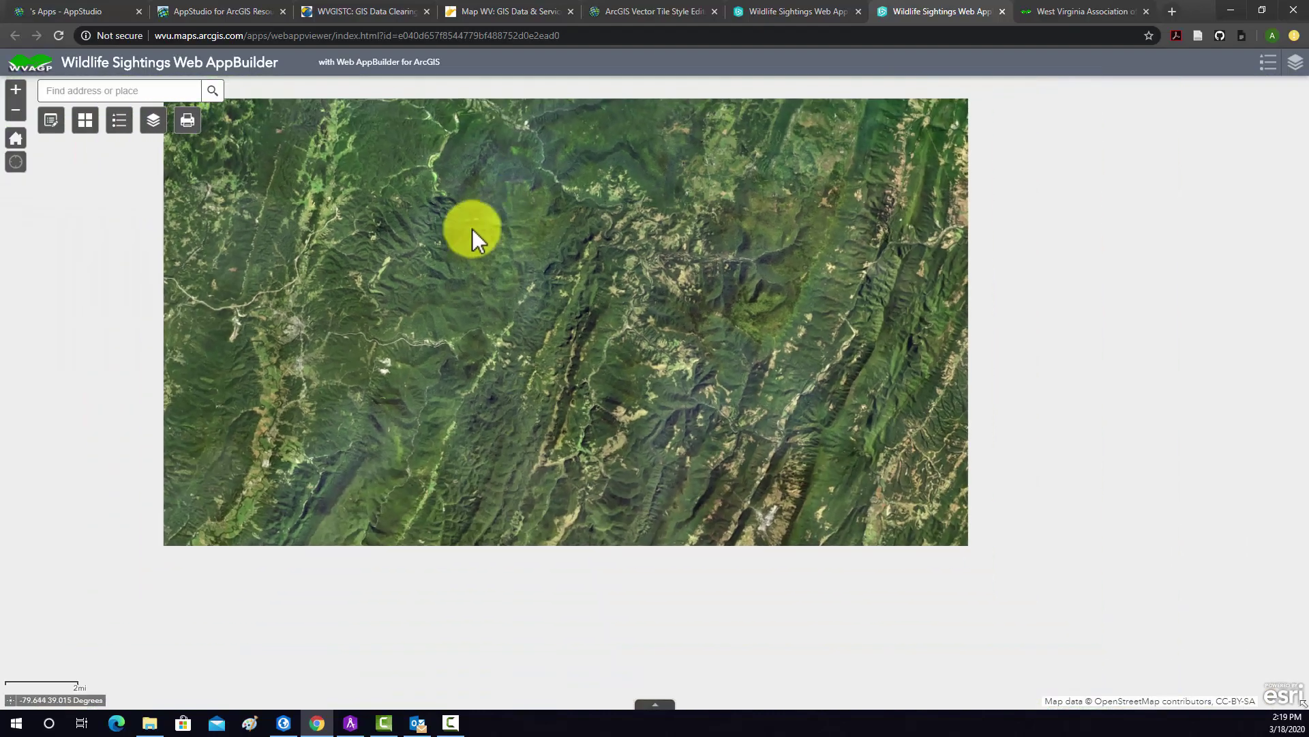
pyautogui.moveTo(543, 375); pyautogui.dragTo(556, 254)
pyautogui.scroll(-2, 539, 281)
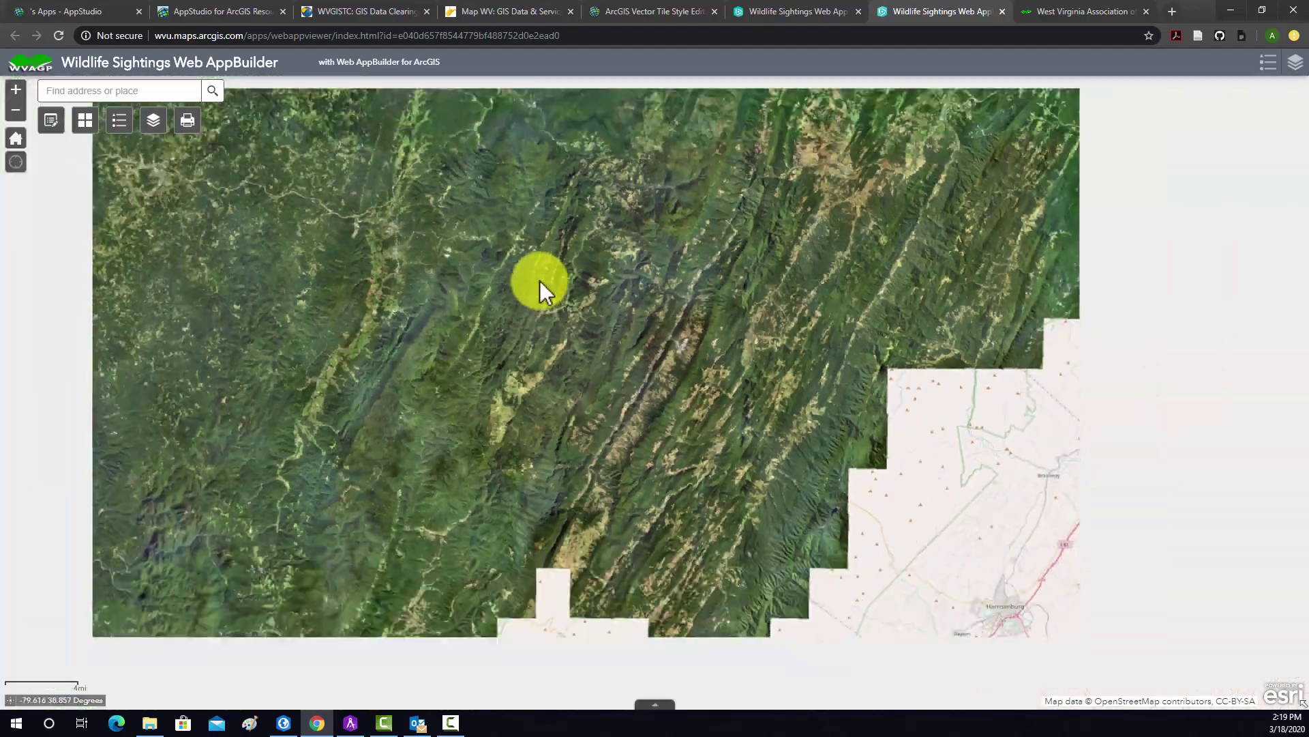
pyautogui.moveTo(483, 372); pyautogui.dragTo(512, 400)
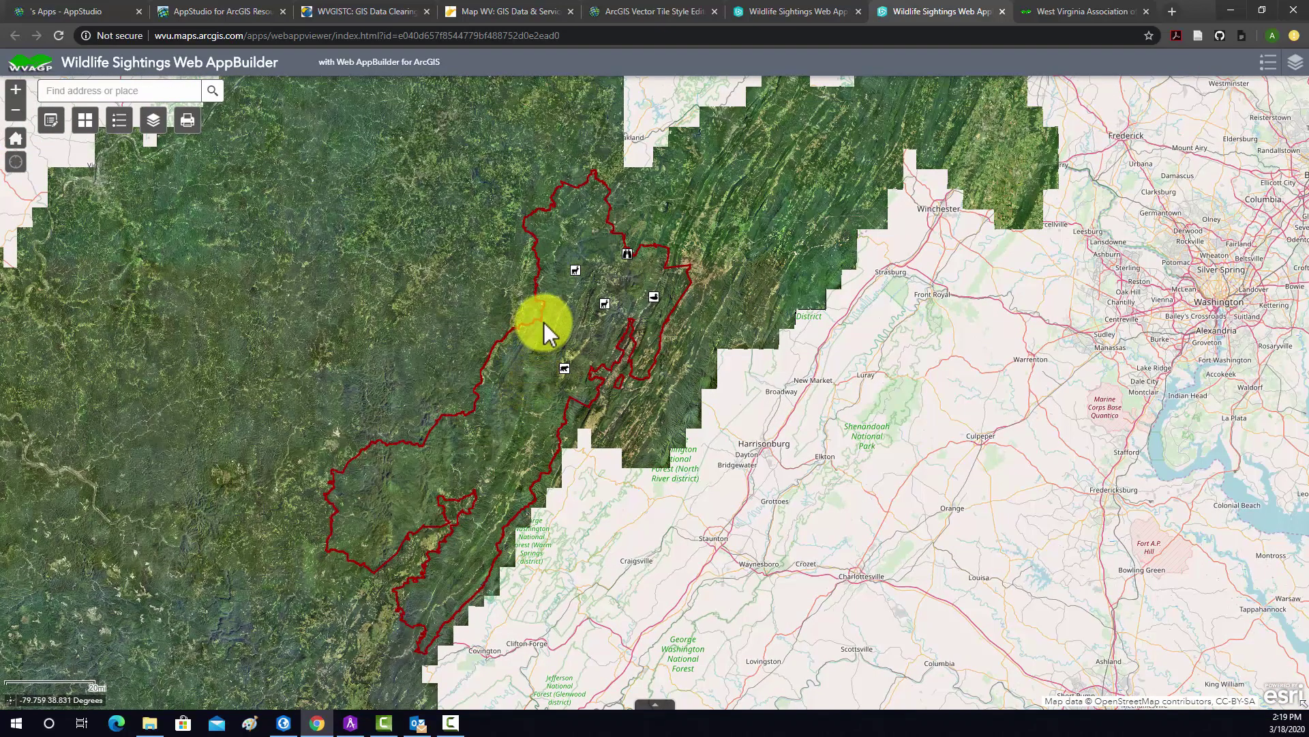
pyautogui.moveTo(544, 323); pyautogui.dragTo(570, 375)
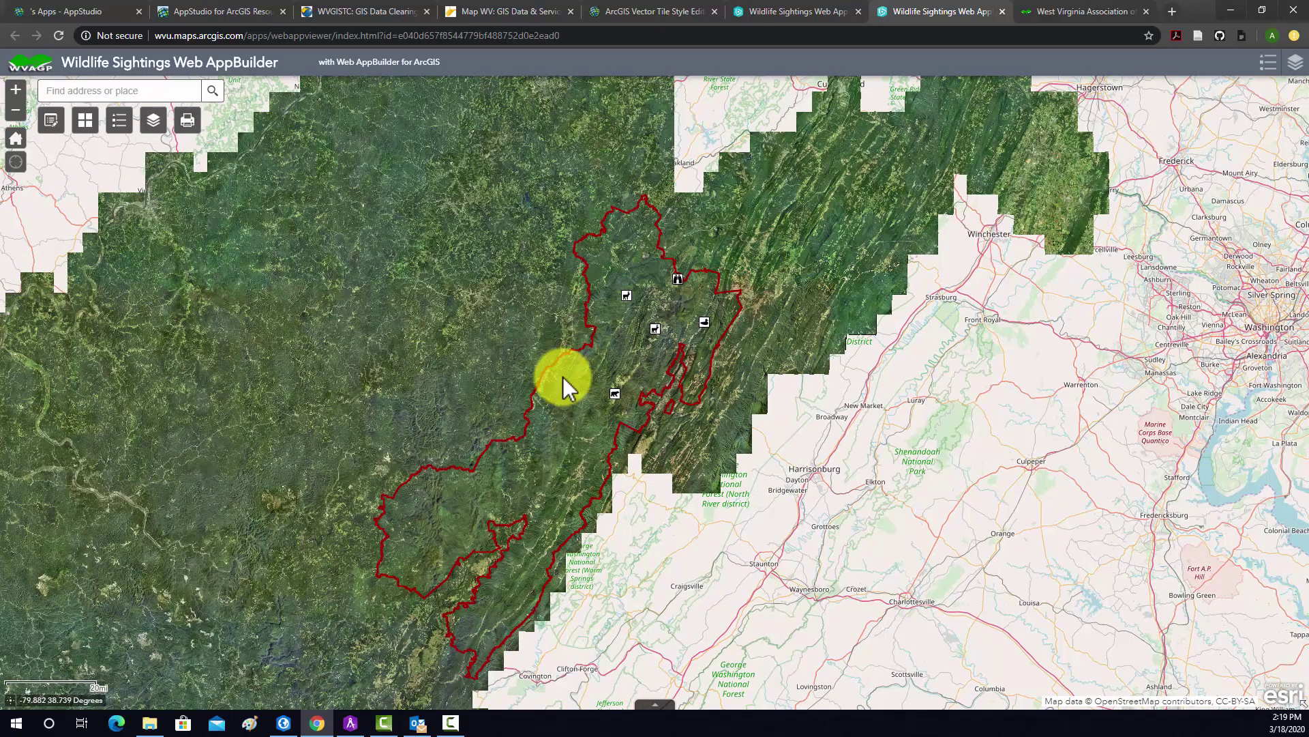